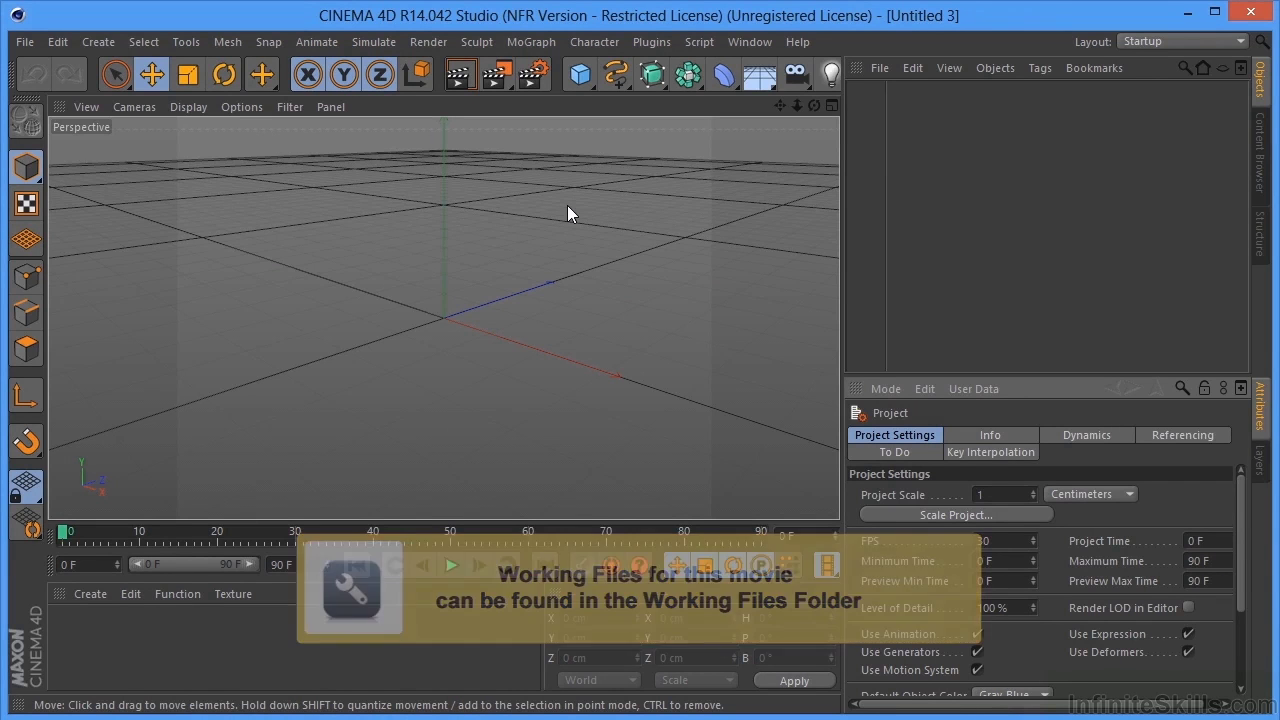
# - In the maximised Right view, draw a cubic spline from high on the vertical axis, down to the origin, then left along the ground
pyautogui.middleClick(505, 287)
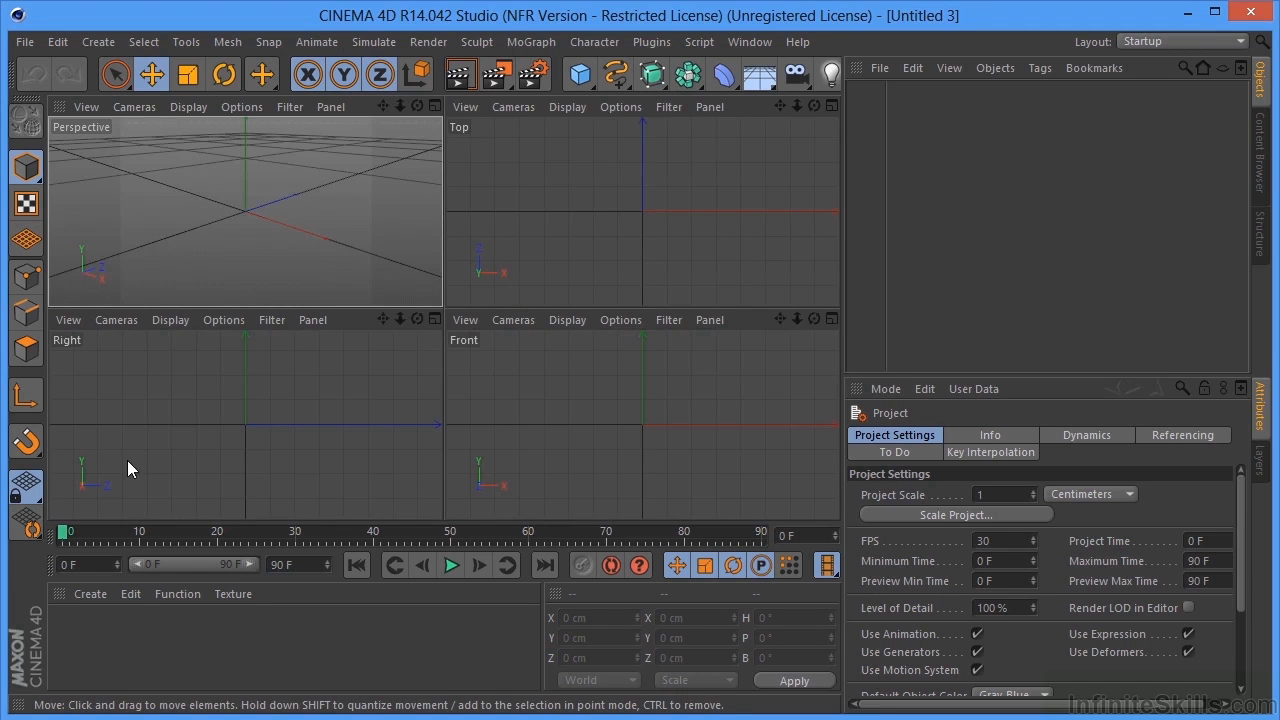
pyautogui.middleClick(226, 415)
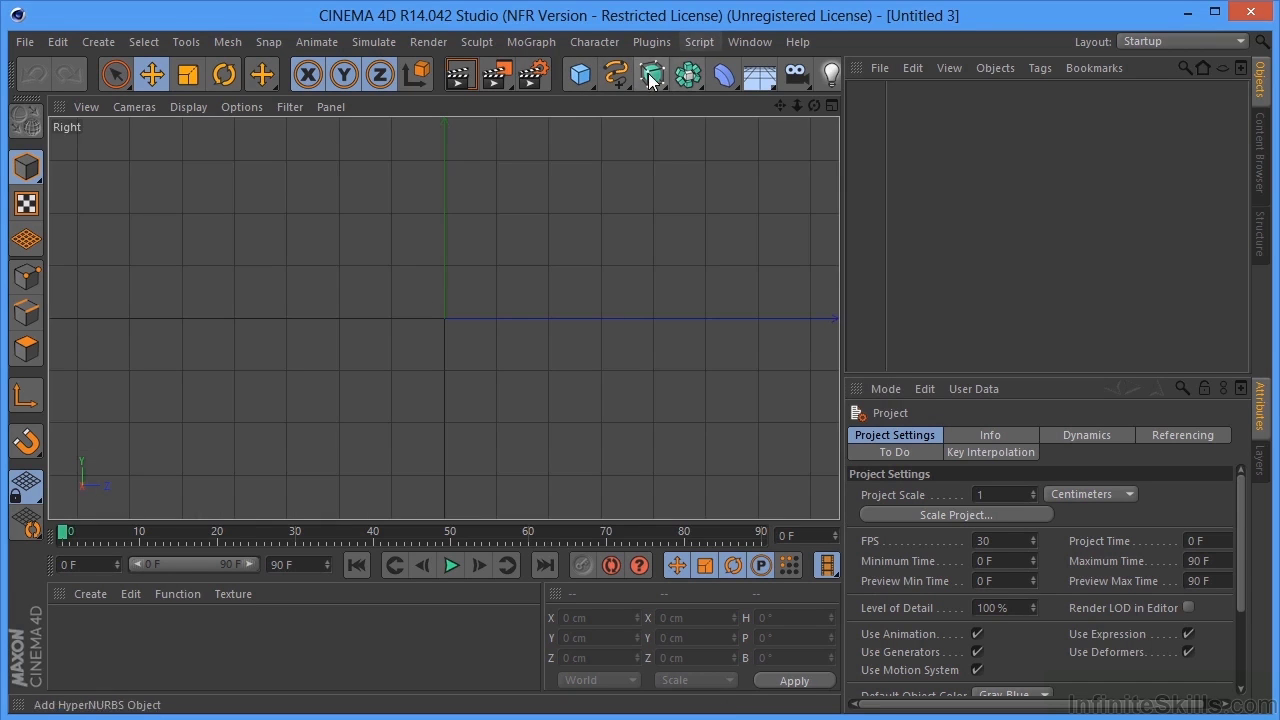
pyautogui.moveTo(610, 73)
pyautogui.mouseDown()
pyautogui.moveTo(686, 118)
pyautogui.moveTo(806, 150)
pyautogui.mouseUp()
pyautogui.click(444, 159)
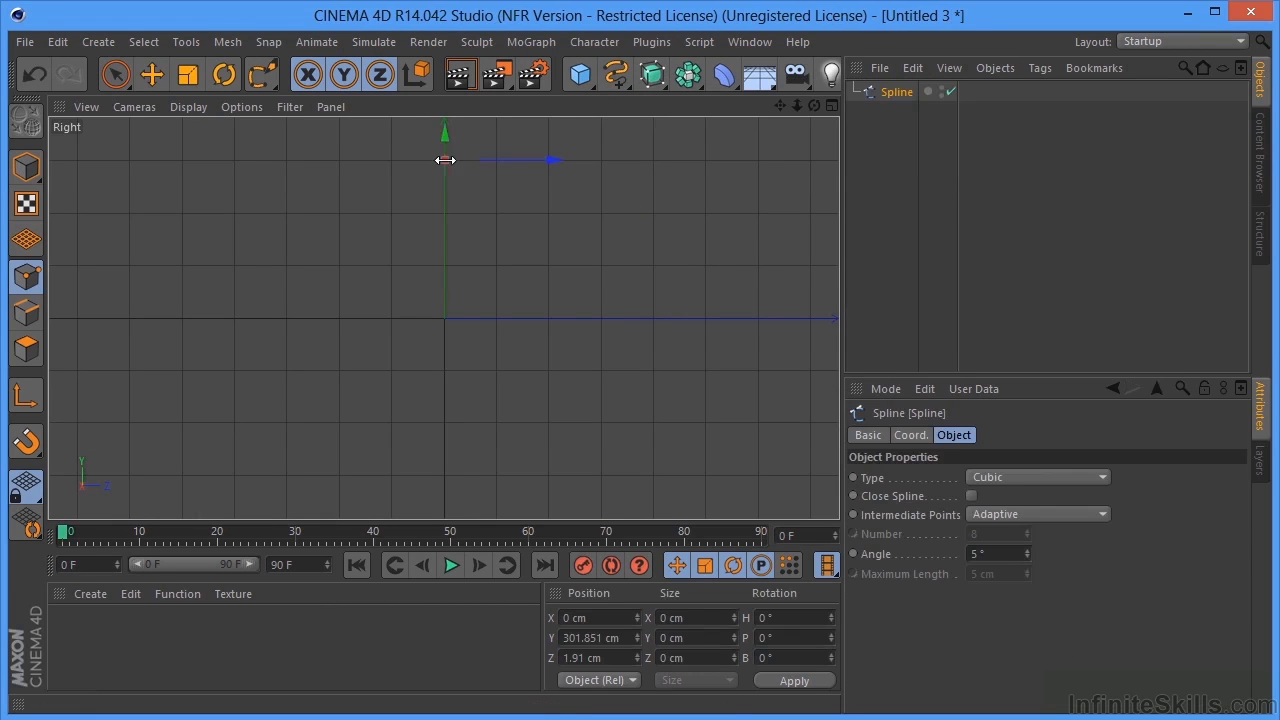
pyautogui.click(443, 317)
pyautogui.moveTo(230, 319); pyautogui.dragTo(83, 320)
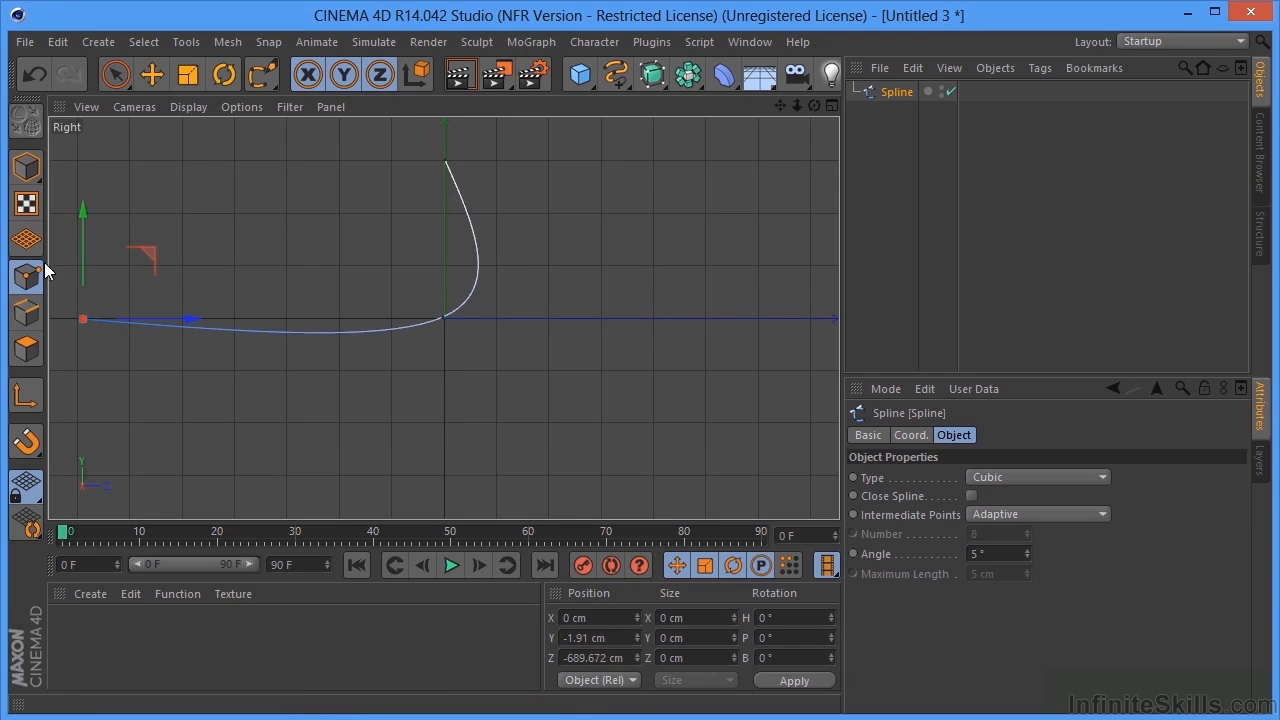
pyautogui.press('e')
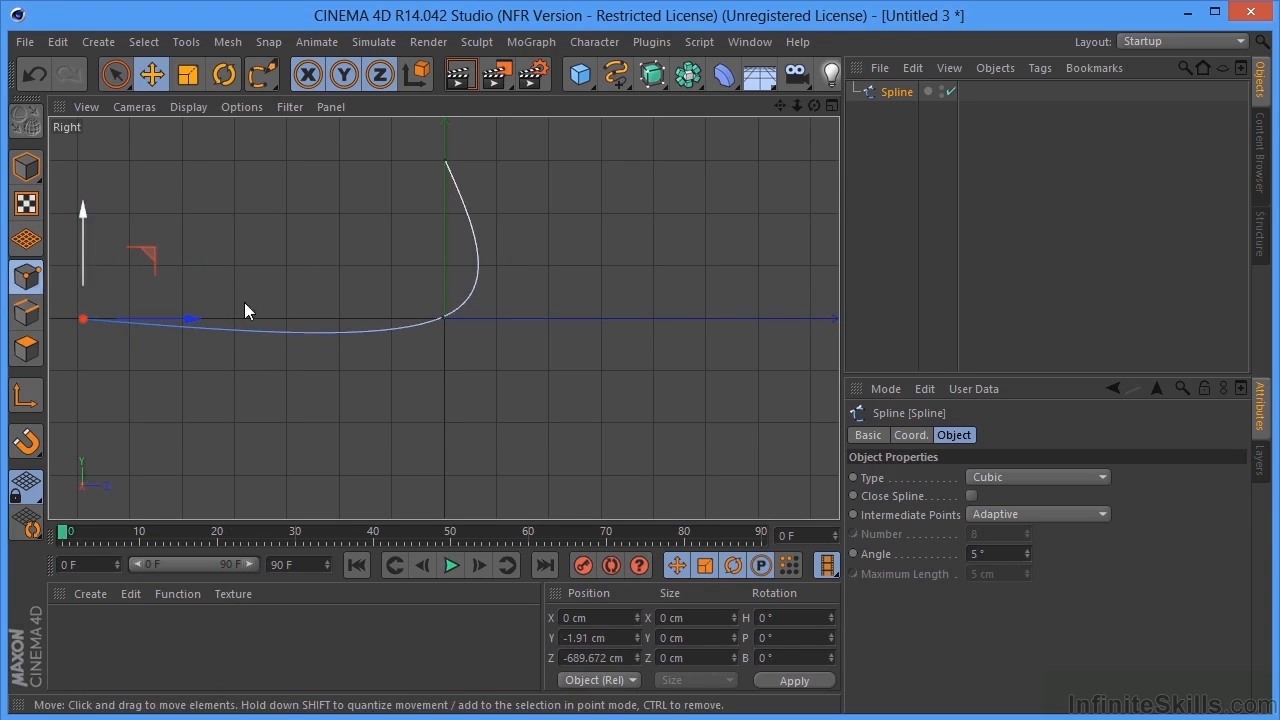
# - Move the spline's top point sideways to shape the curve, then return to the Perspective view
pyautogui.click(115, 74)
pyautogui.click(450, 332)
pyautogui.click(443, 318)
pyautogui.click(443, 157)
pyautogui.moveTo(560, 168); pyautogui.dragTo(631, 160)
pyautogui.middleClick(443, 217)
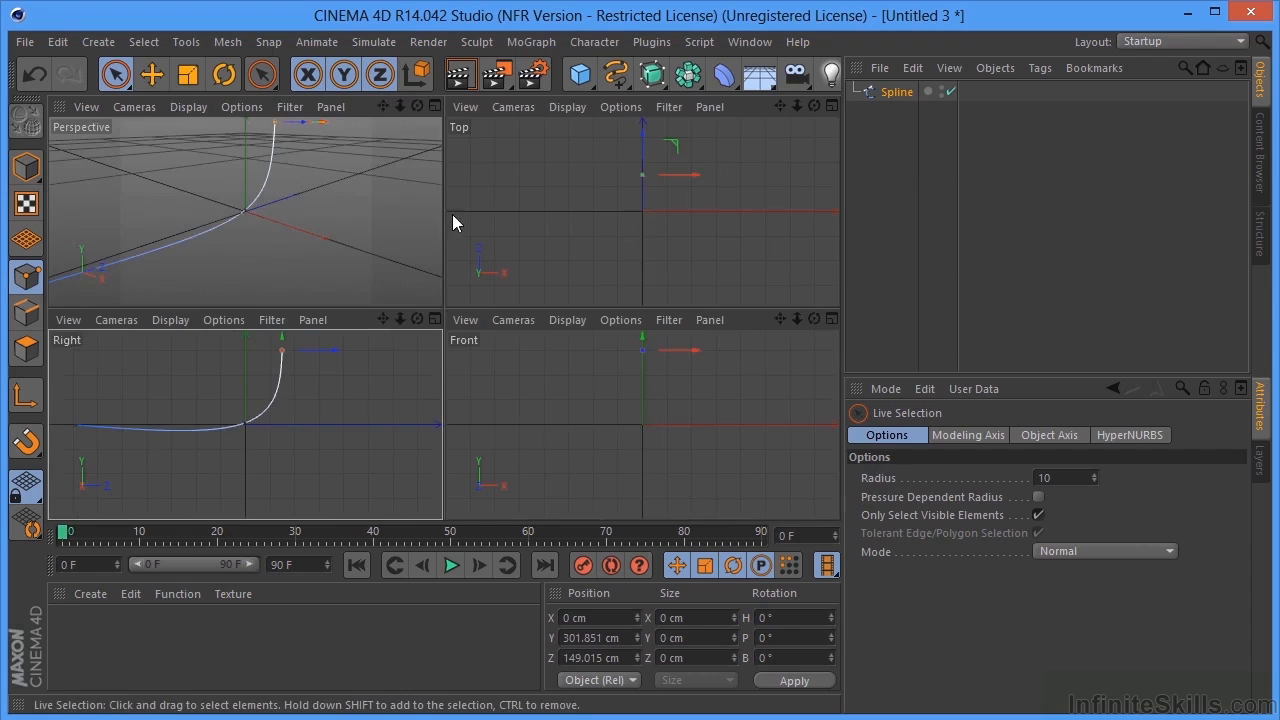
pyautogui.middleClick(394, 248)
# - Frame the spline and wrap it in an Extrude NURBS
pyautogui.press('h')
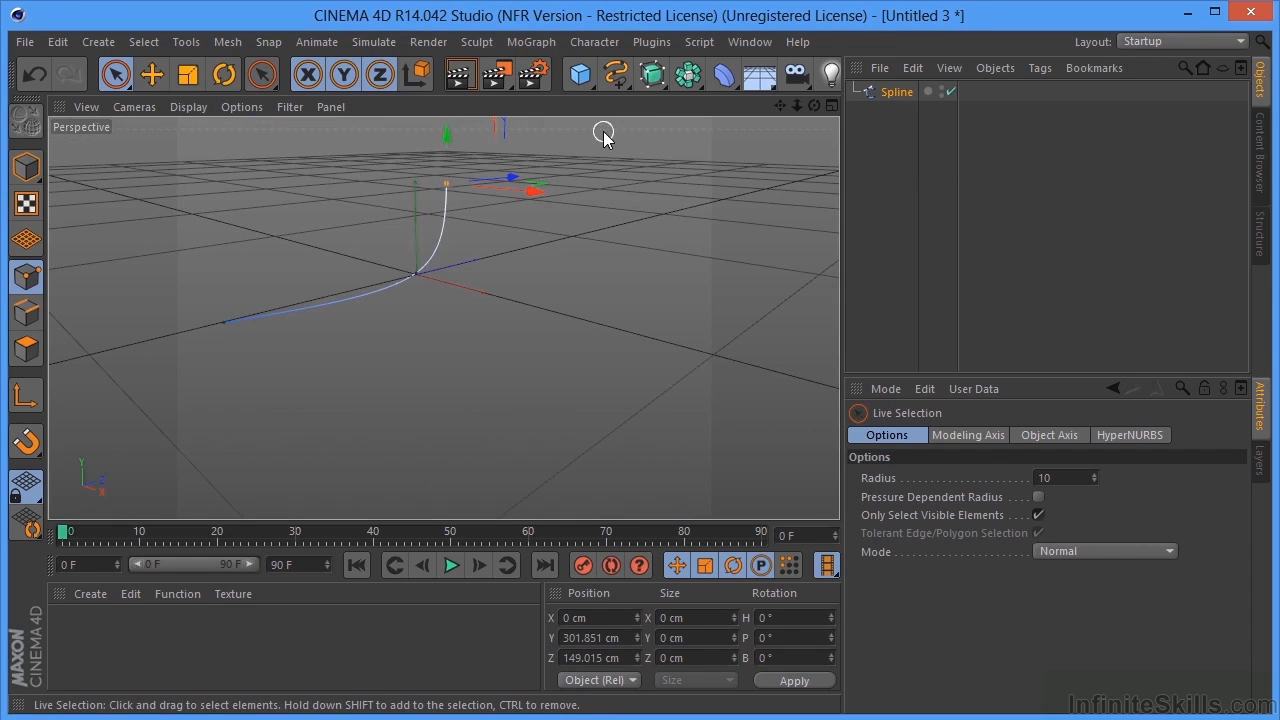
pyautogui.click(896, 91)
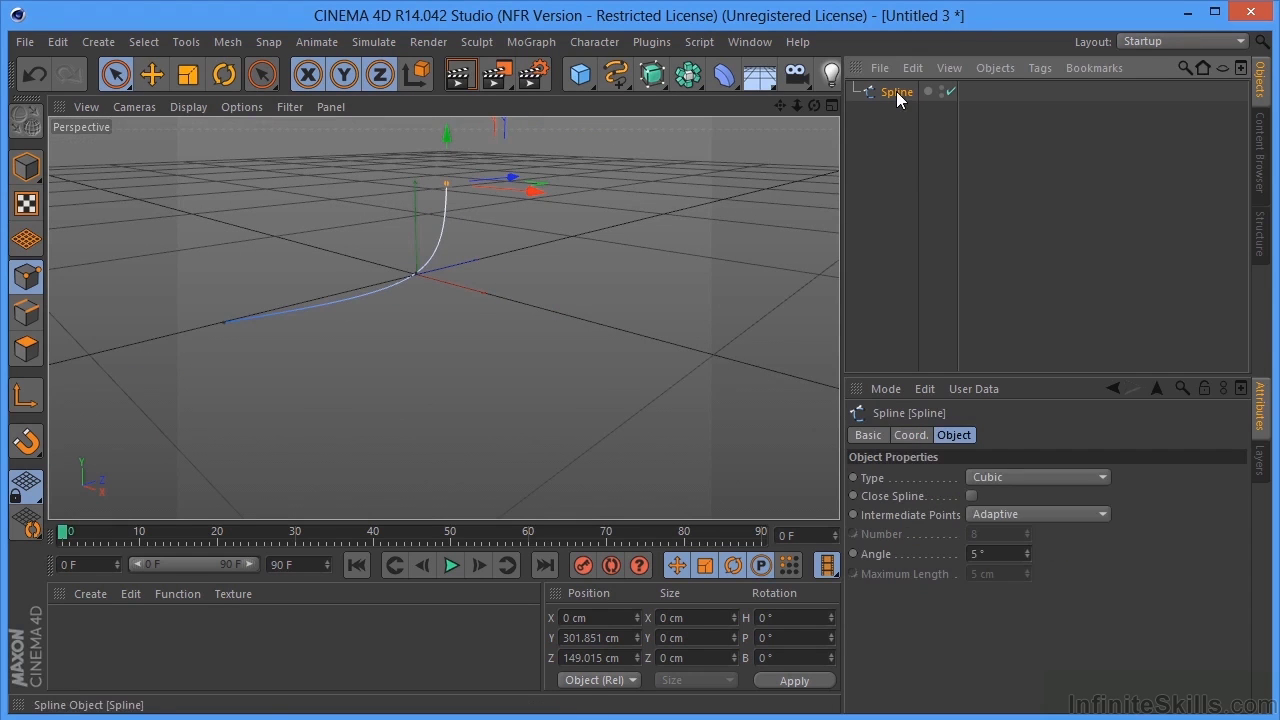
pyautogui.click(26, 167)
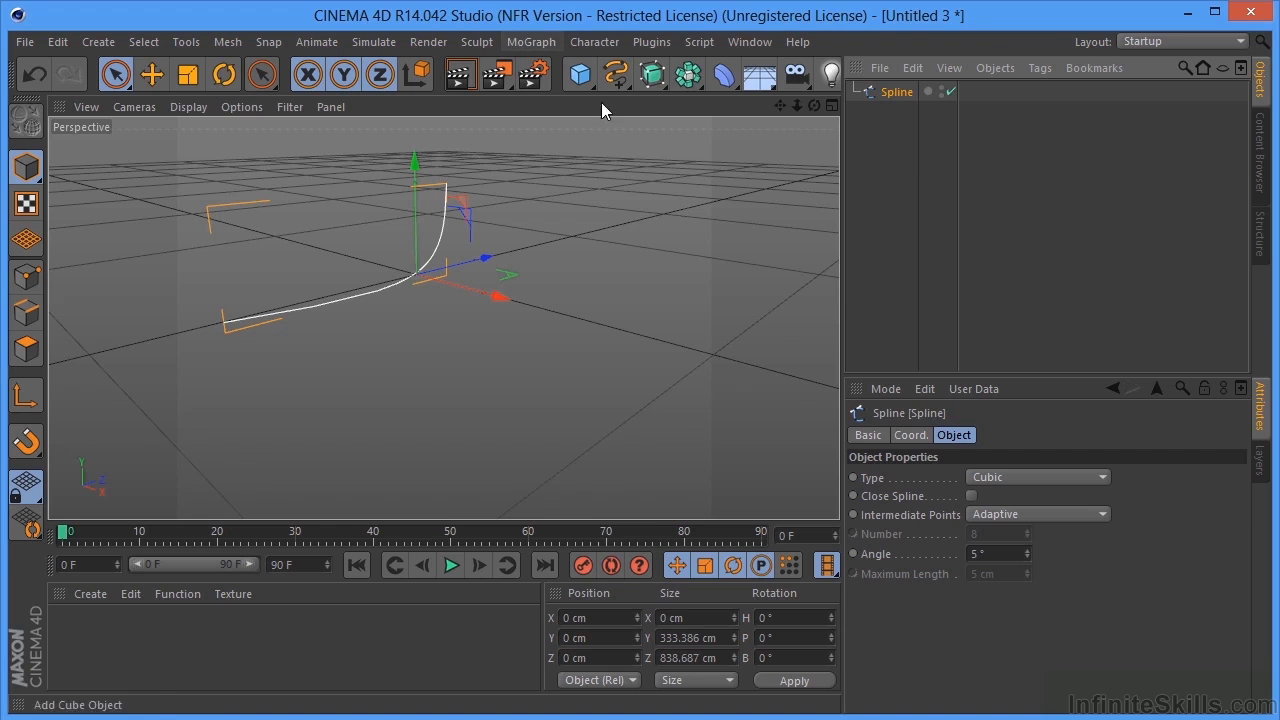
pyautogui.keyDown('alt'); pyautogui.moveTo(654, 80); pyautogui.dragTo(877, 109); pyautogui.keyUp('alt')
# - Set the extrusion movement to 2000 cm along X with zero depth, and frame the long surface
pyautogui.doubleClick(1110, 477)
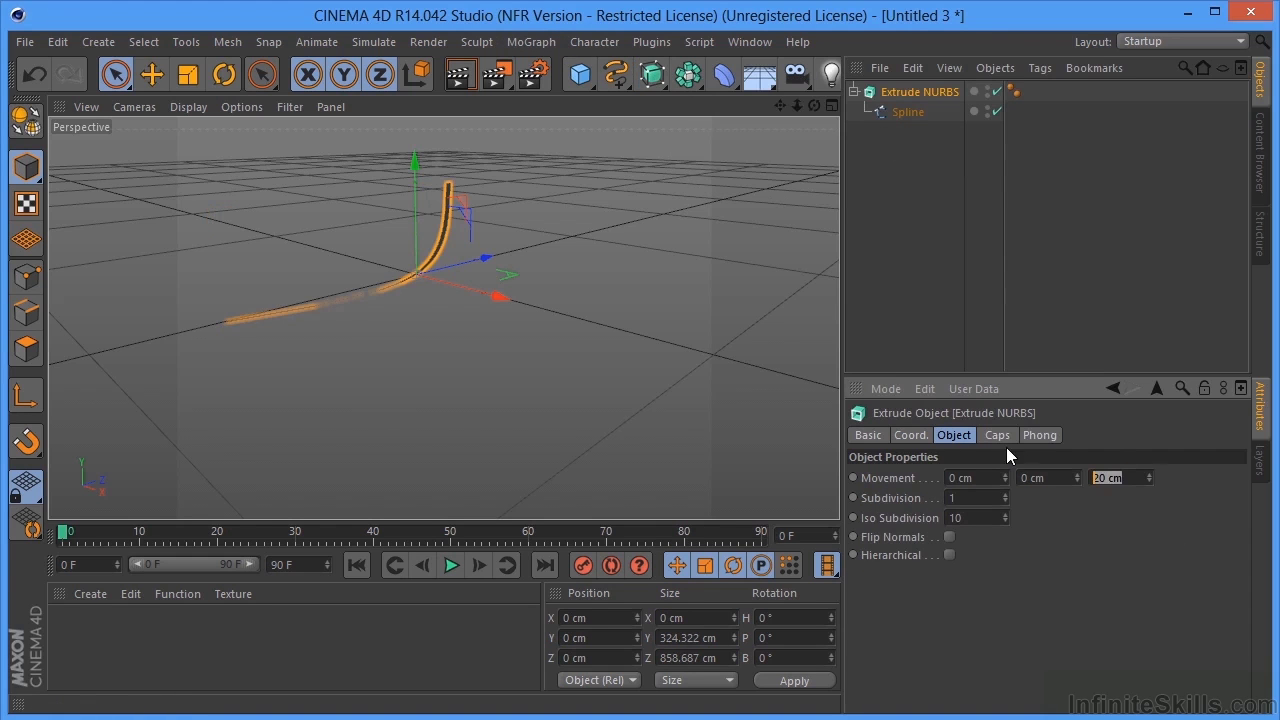
pyautogui.write('0')
pyautogui.press('Return')
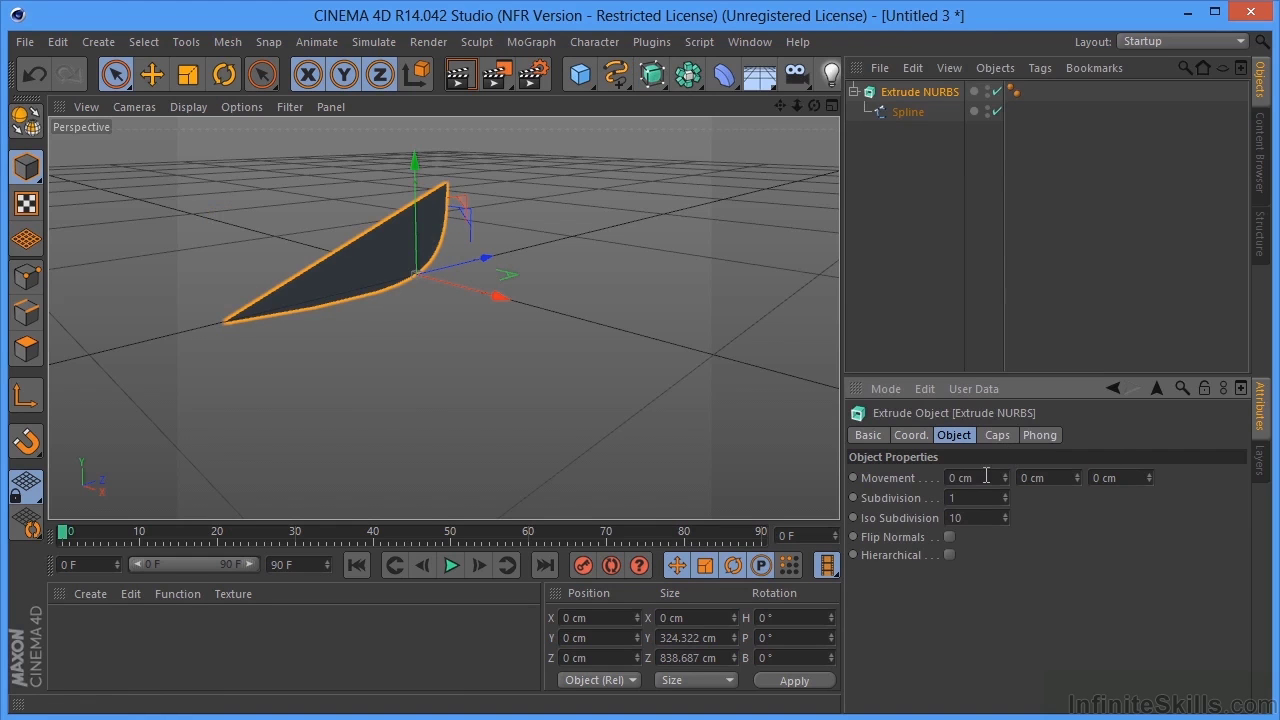
pyautogui.click(986, 477)
pyautogui.moveTo(986, 477); pyautogui.dragTo(917, 464)
pyautogui.moveTo(1008, 478); pyautogui.dragTo(982, 629)
pyautogui.doubleClick(1000, 478)
pyautogui.write('2000')
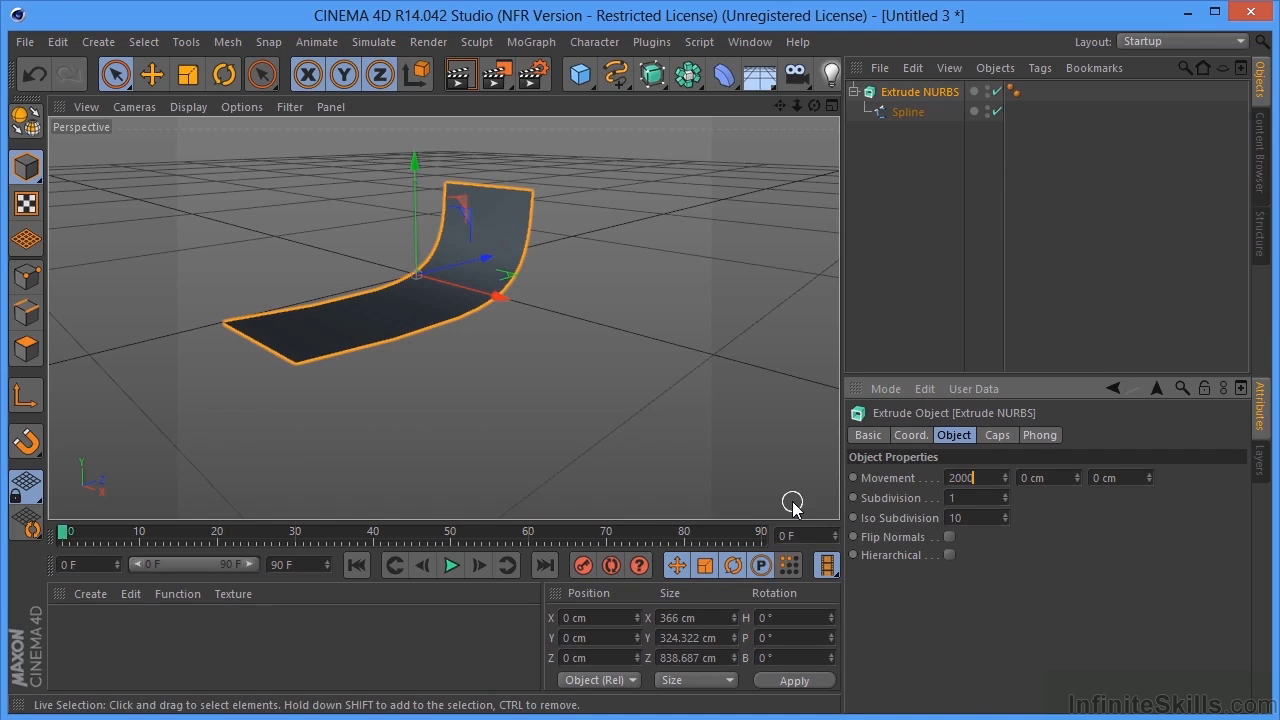
pyautogui.press('Return')
pyautogui.scroll(-5, 571, 243)
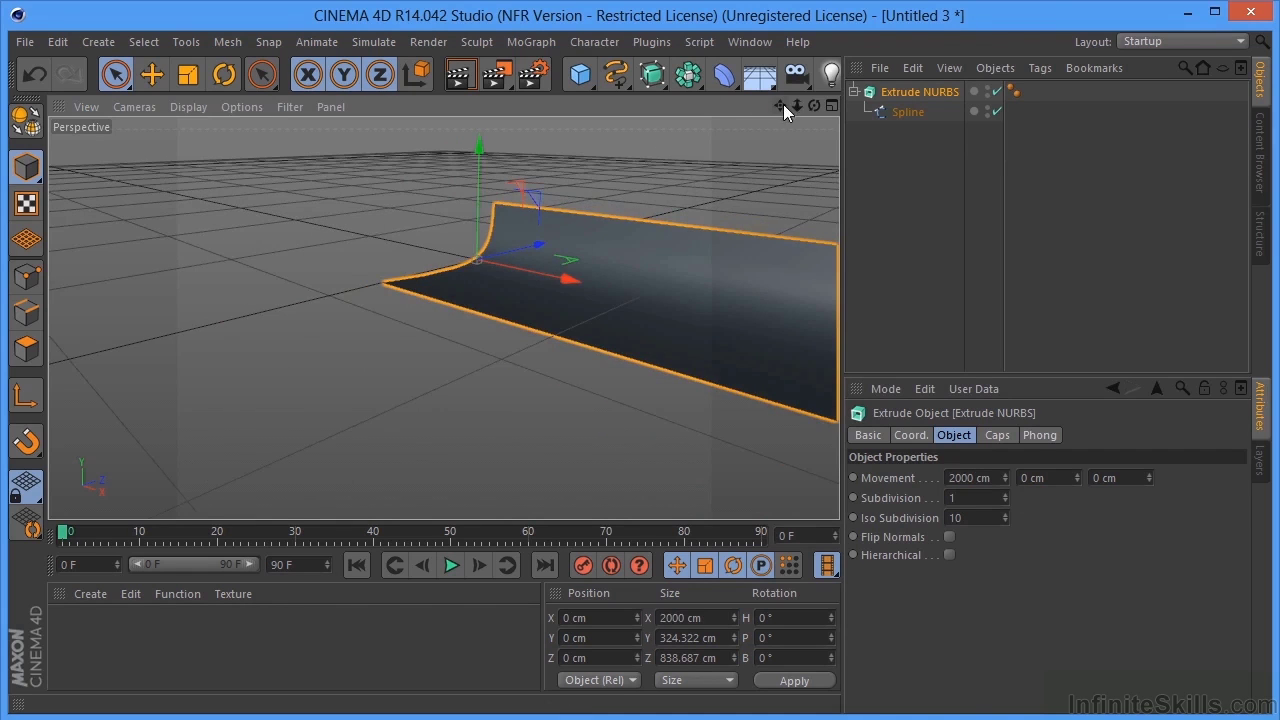
pyautogui.moveTo(783, 104)
pyautogui.mouseDown()
pyautogui.moveTo(443, 317)
pyautogui.moveTo(780, 101)
pyautogui.mouseUp()
# - Raise the spline's top point for a taller wall and push the floor end point farther out
pyautogui.click(890, 113)
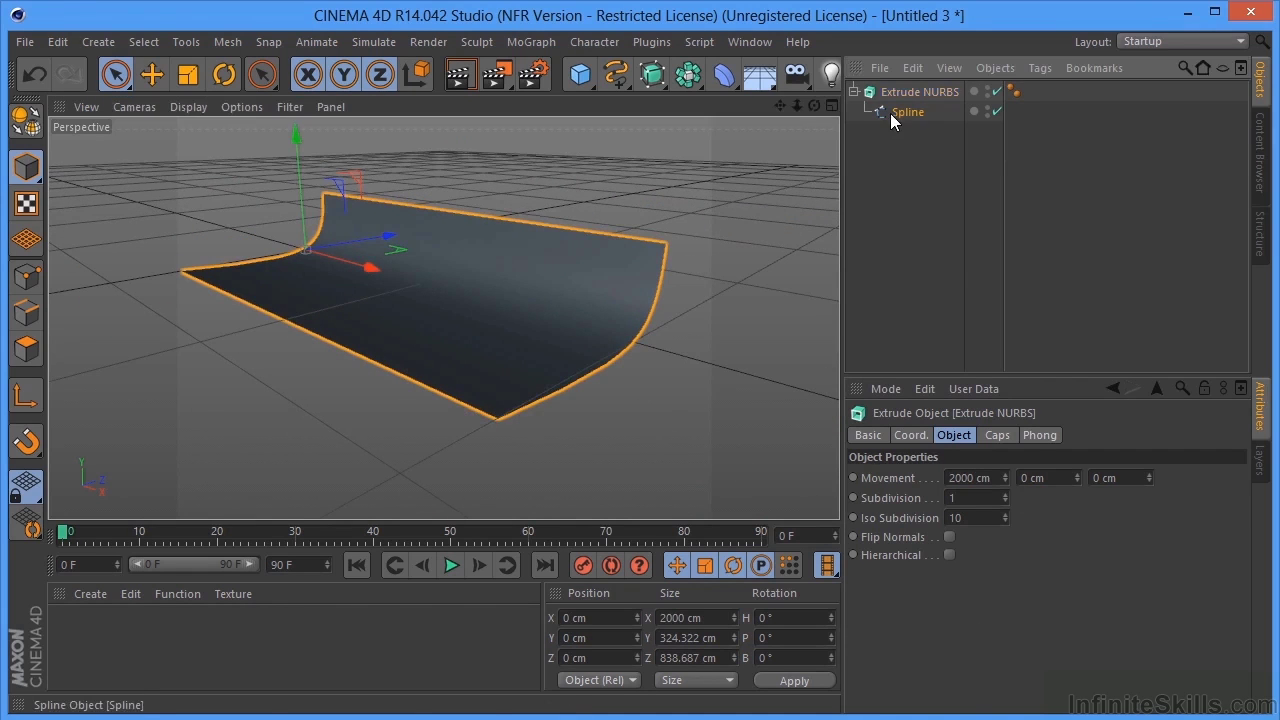
pyautogui.click(27, 277)
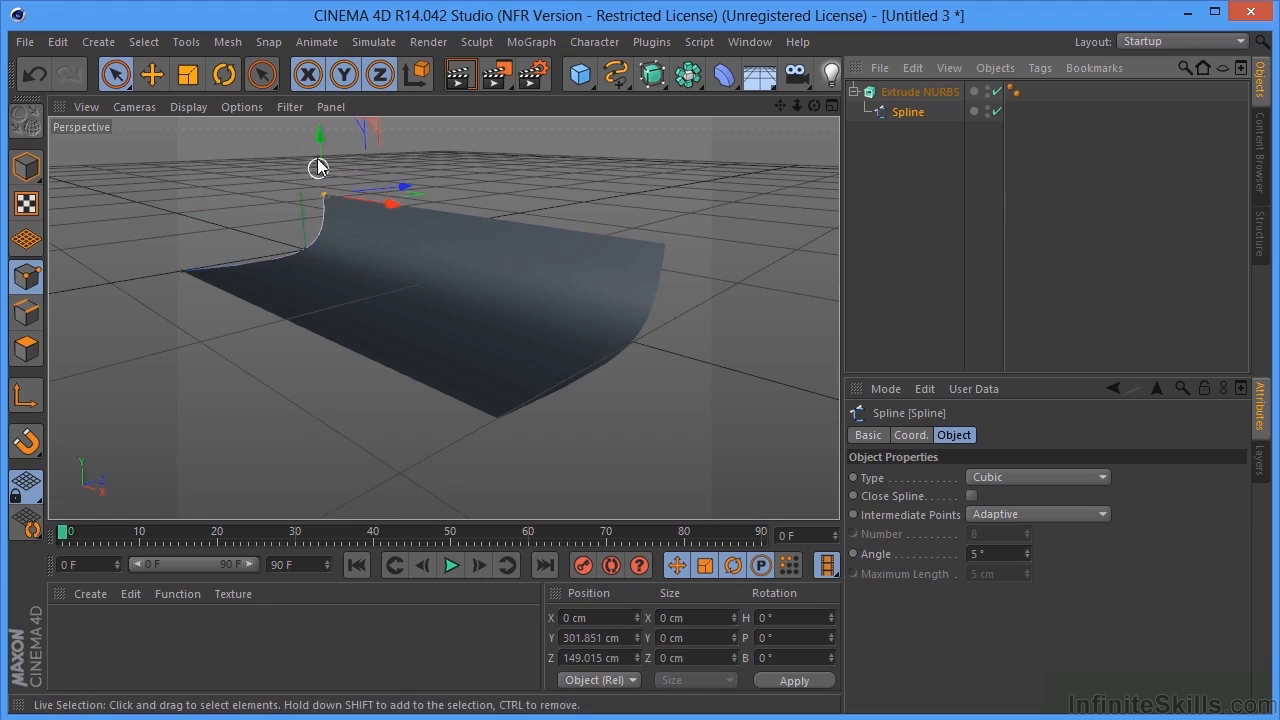
pyautogui.moveTo(317, 134); pyautogui.dragTo(318, 121)
pyautogui.click(185, 269)
pyautogui.moveTo(255, 258); pyautogui.dragTo(150, 290)
# - Add a sphere, shift it right, scale it down to a 56.3 cm radius, and lift it above the floor
pyautogui.click(584, 80)
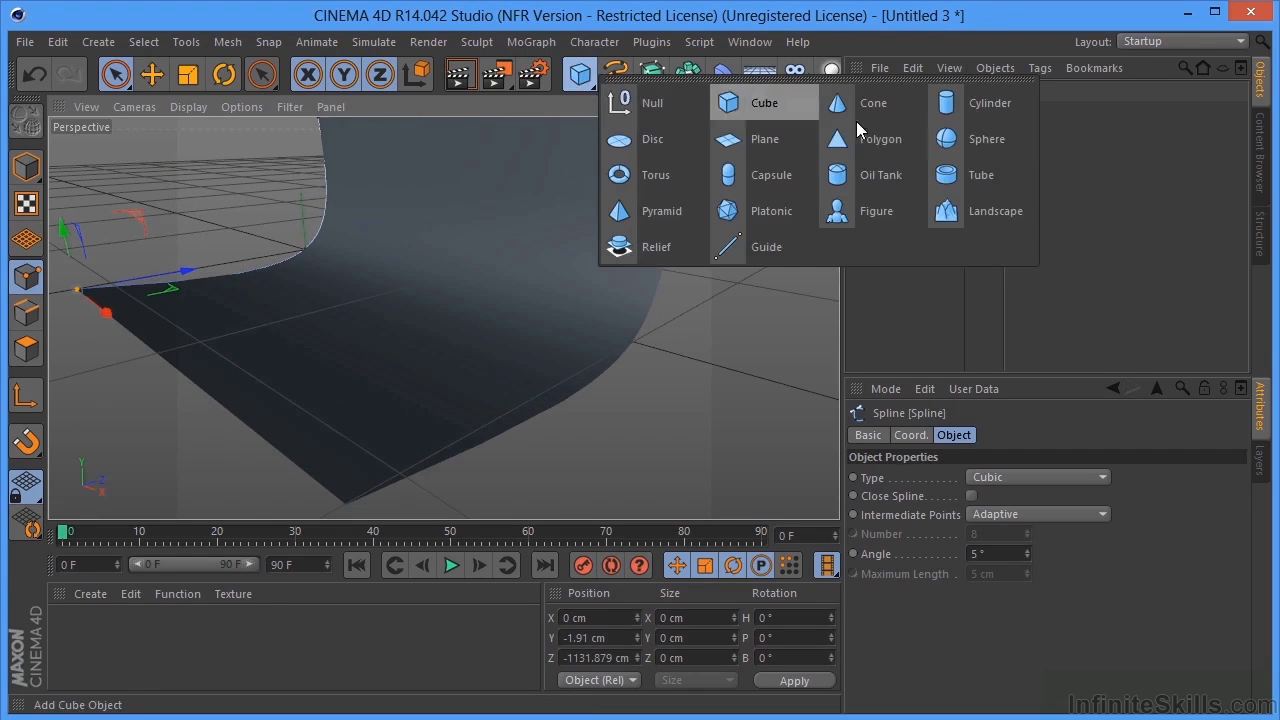
pyautogui.click(1000, 137)
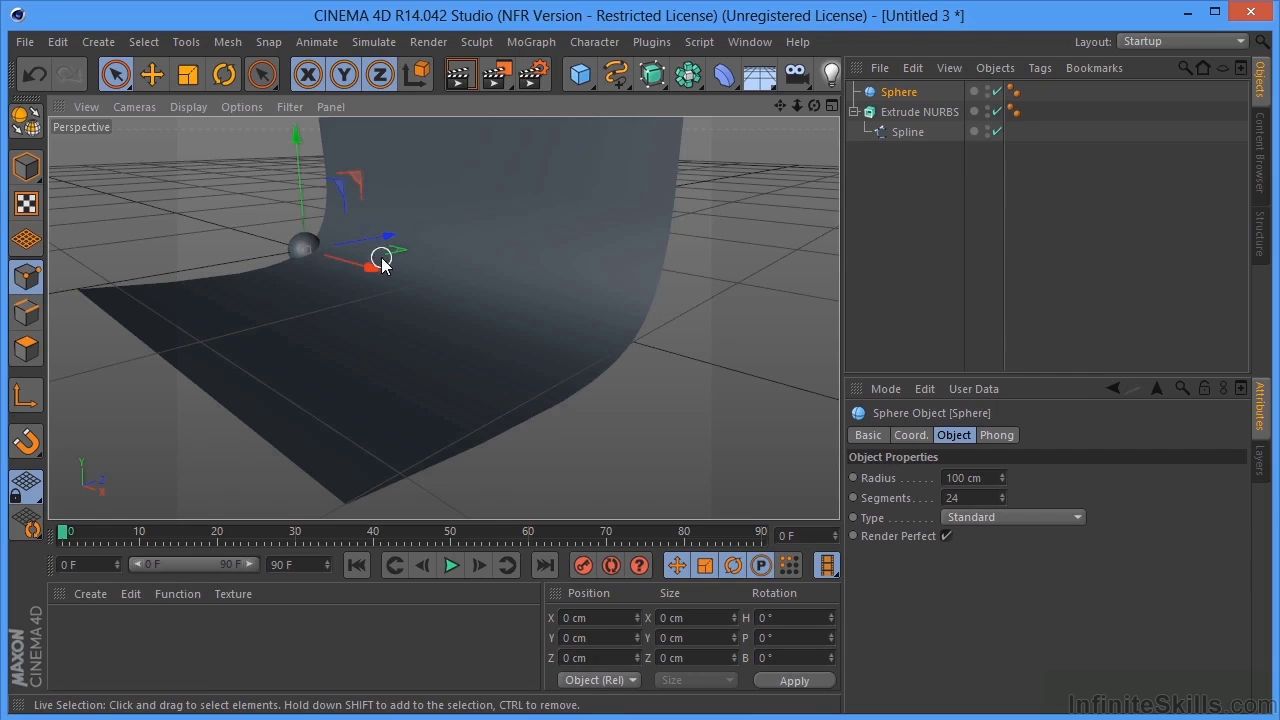
pyautogui.moveTo(381, 268); pyautogui.dragTo(514, 286)
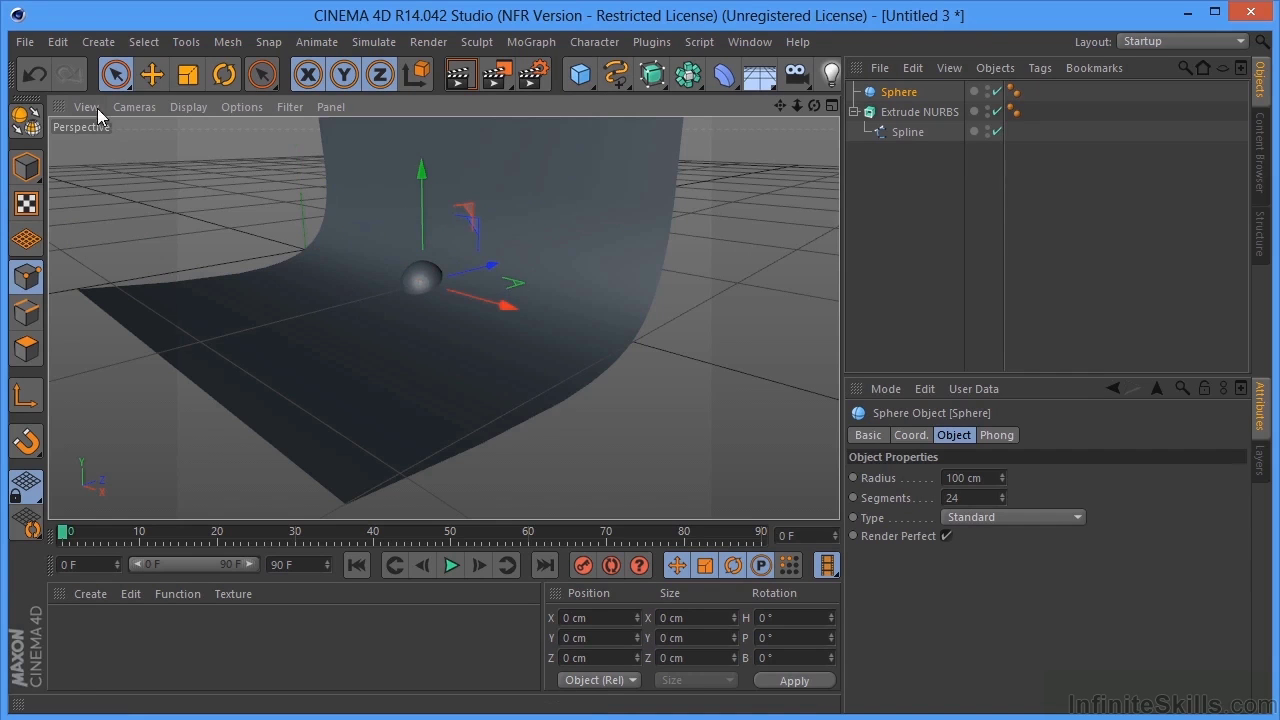
pyautogui.click(187, 74)
pyautogui.moveTo(300, 262); pyautogui.dragTo(221, 261)
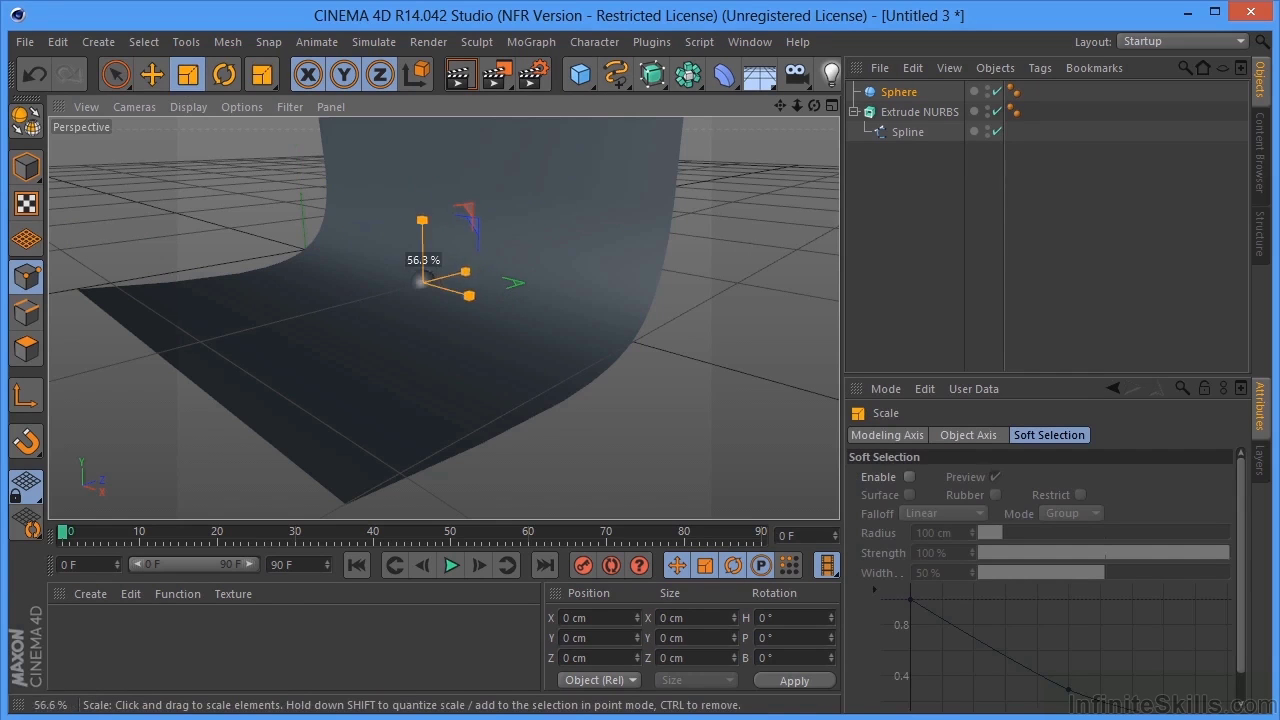
pyautogui.press('e')
pyautogui.moveTo(424, 177); pyautogui.dragTo(424, 97)
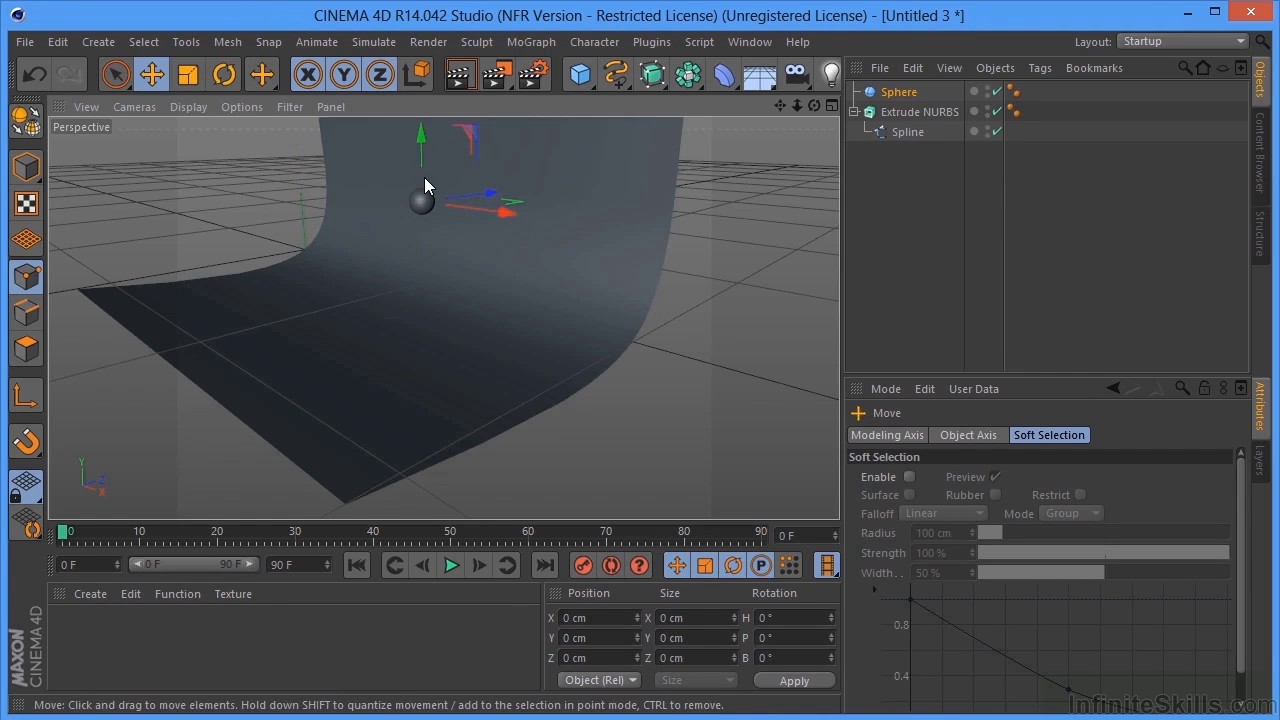
pyautogui.click(910, 98)
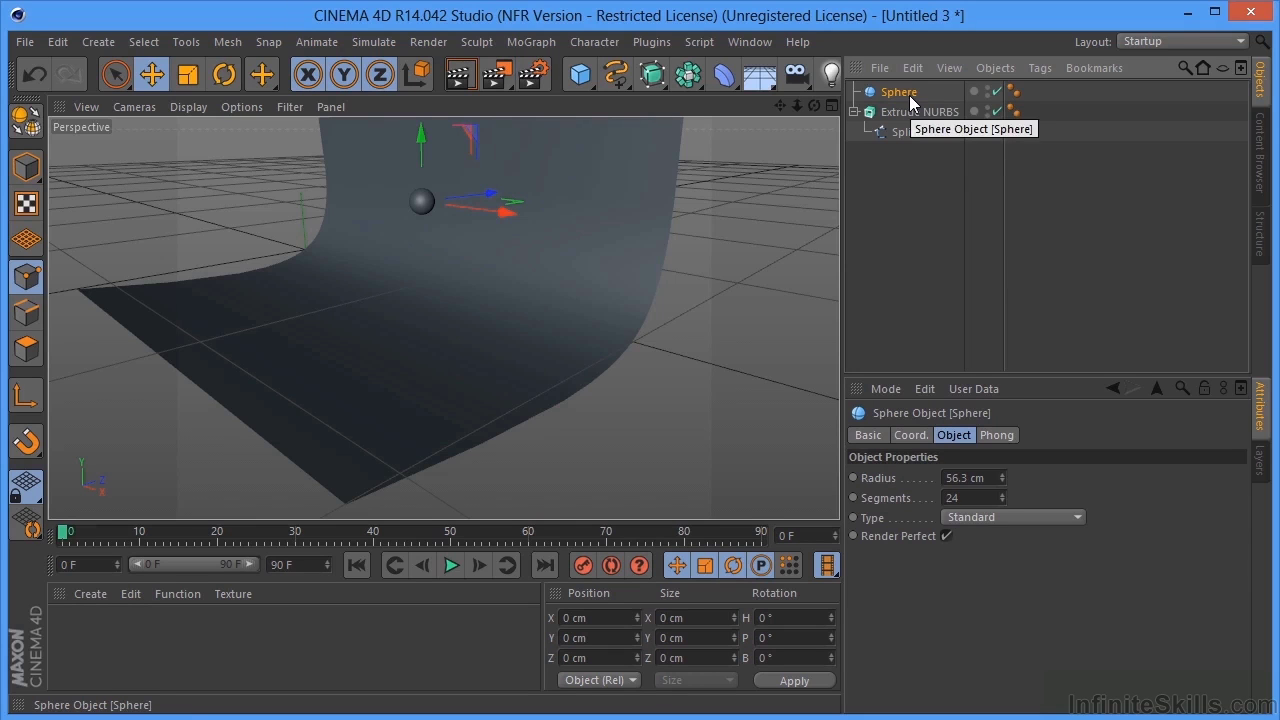
# - Clone the sphere with a Cloner in Grid Array mode and shrink the sphere to about 69%
pyautogui.click(528, 45)
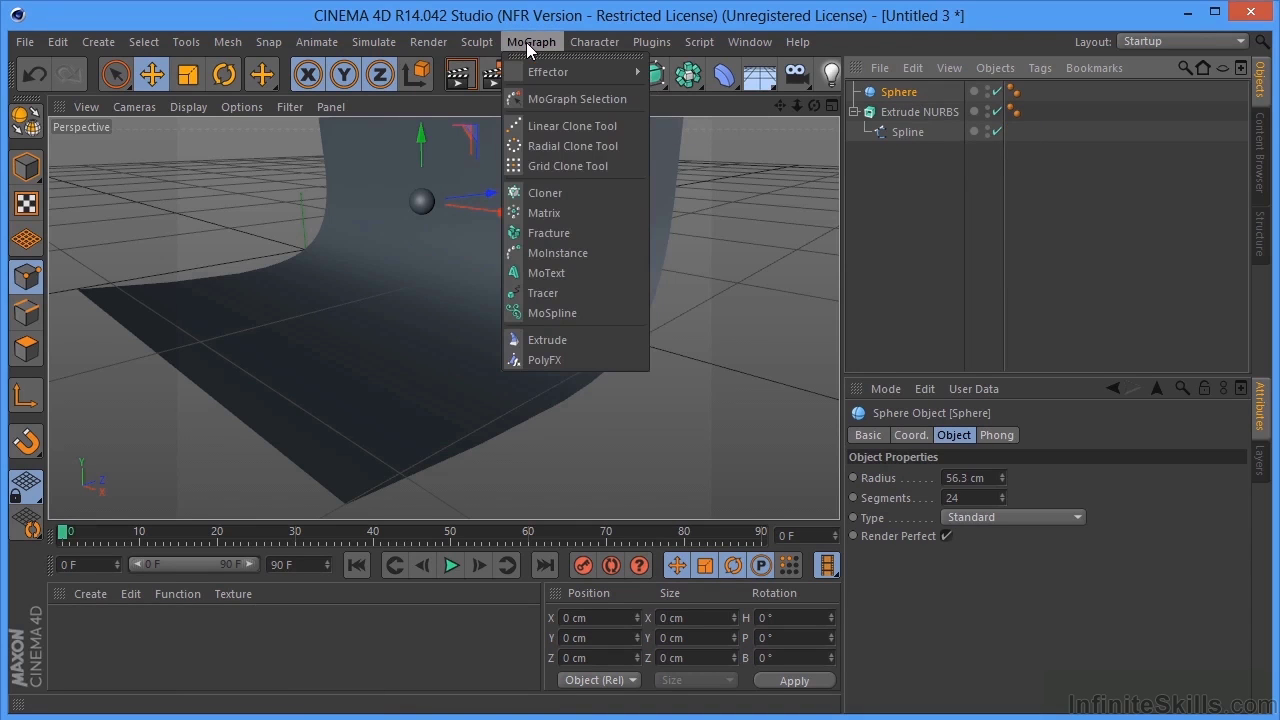
pyautogui.keyDown('alt'); pyautogui.click(558, 192); pyautogui.keyUp('alt')
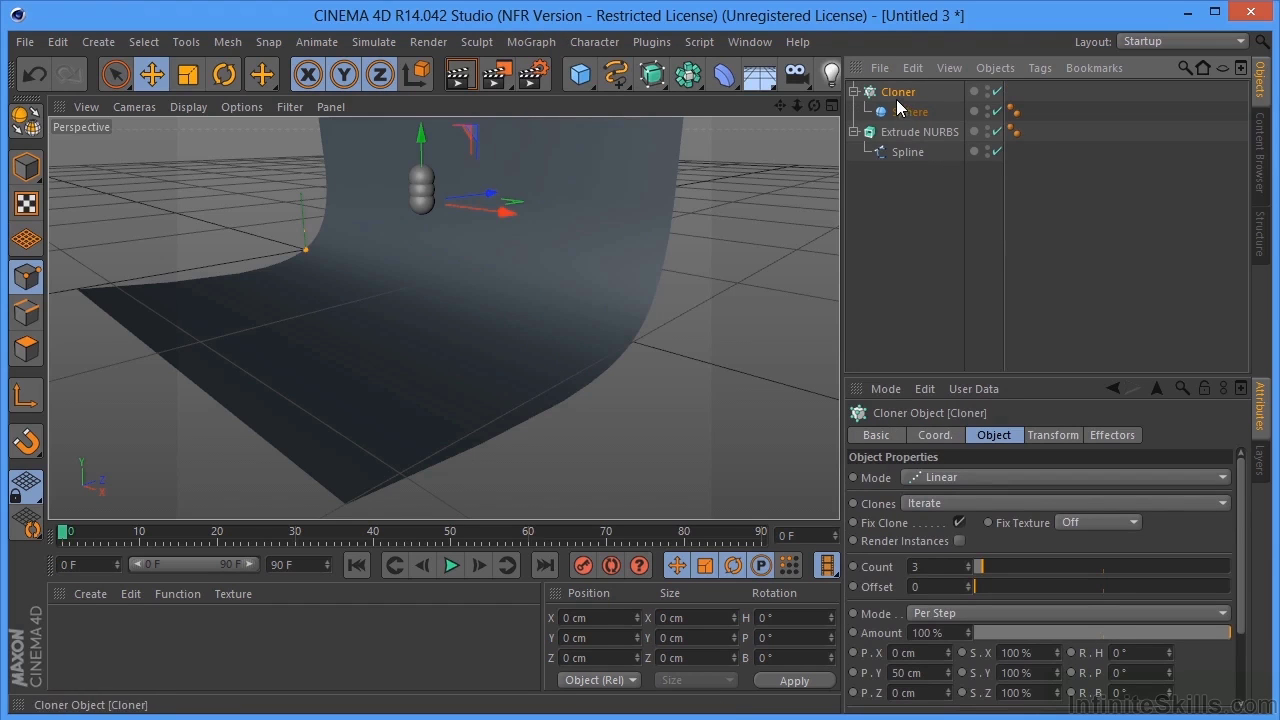
pyautogui.click(938, 477)
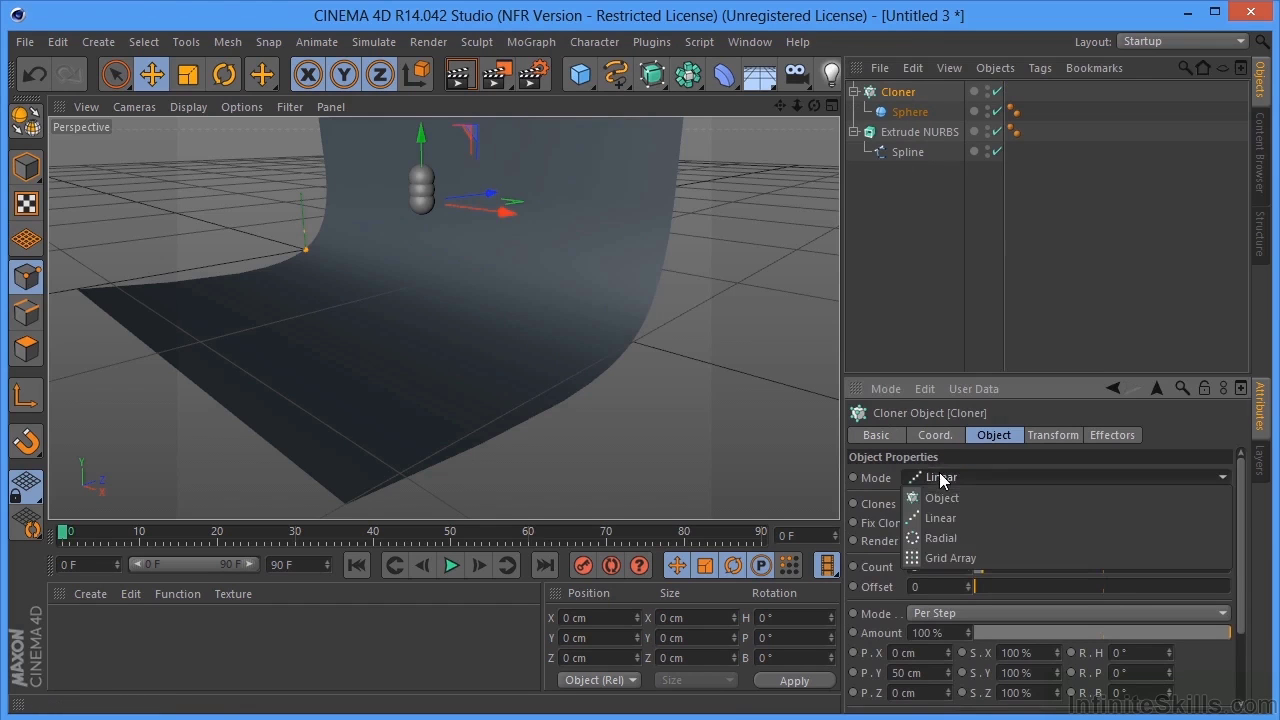
pyautogui.click(944, 560)
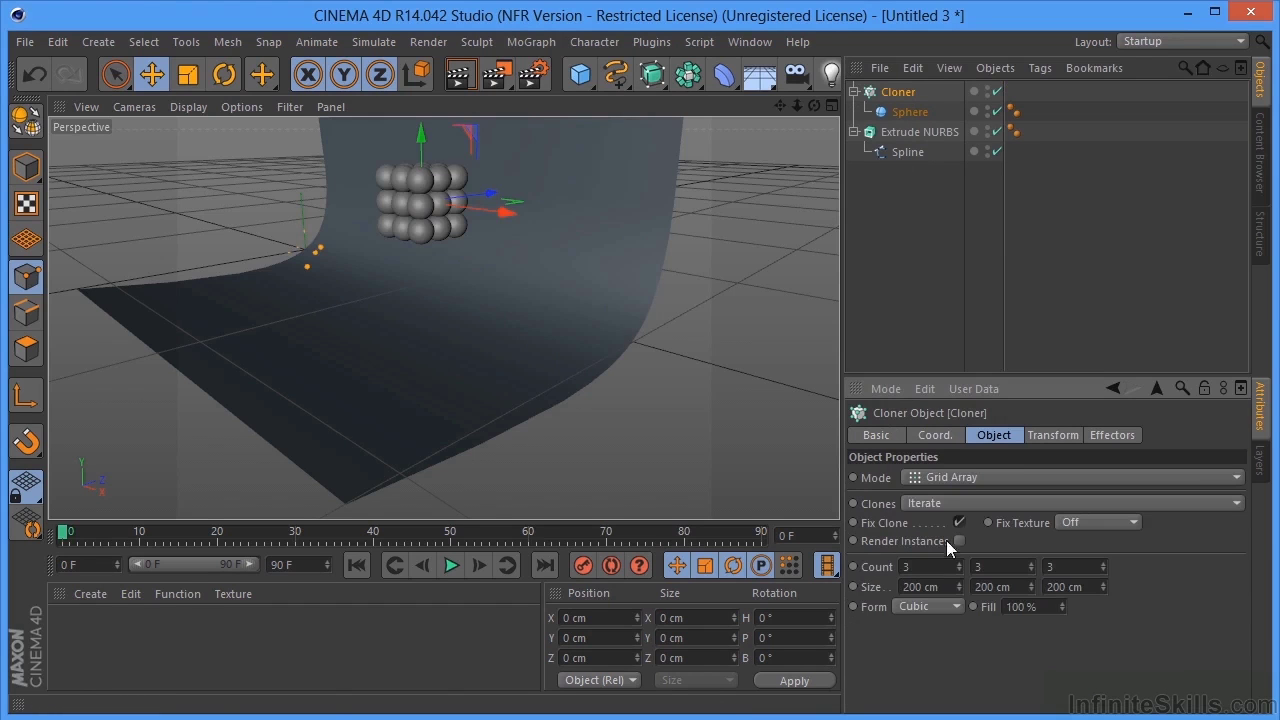
pyautogui.click(900, 112)
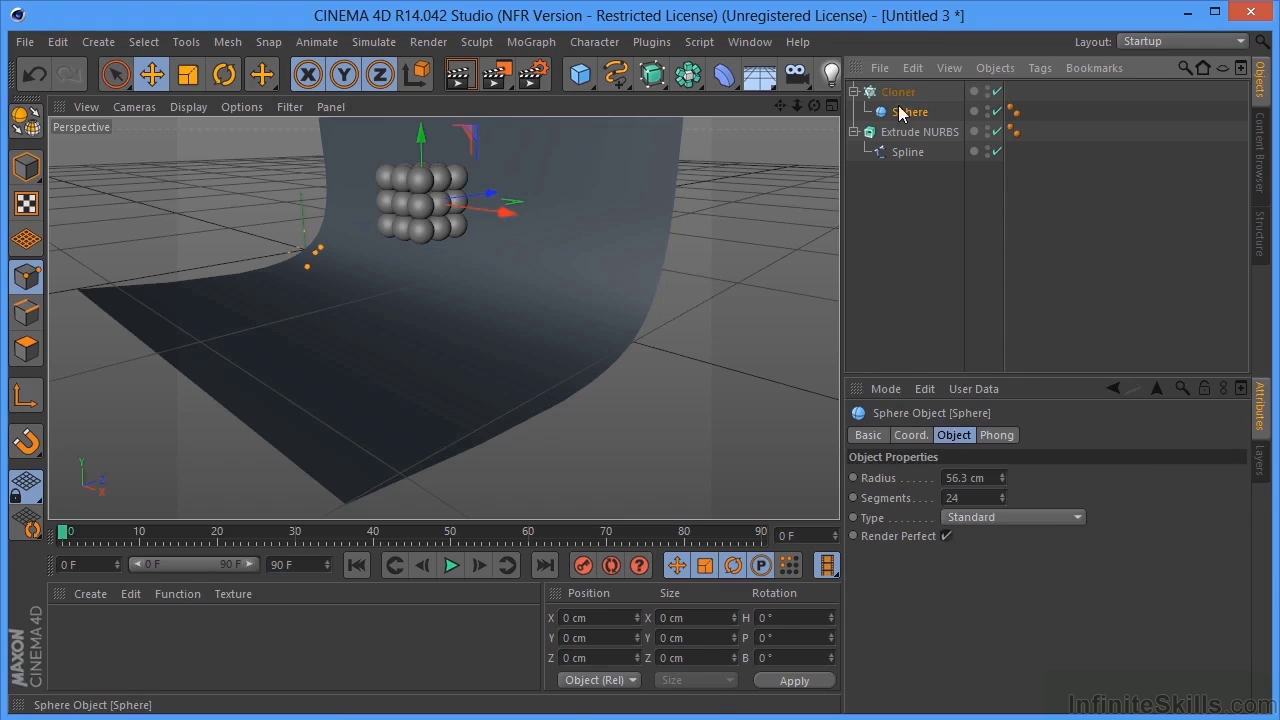
pyautogui.click(199, 77)
pyautogui.moveTo(240, 130); pyautogui.dragTo(88, 248)
# - Set the Cloner count to 5, 5, 5 and widen the grid to 458 cm in X and 366 cm in Z
pyautogui.click(898, 92)
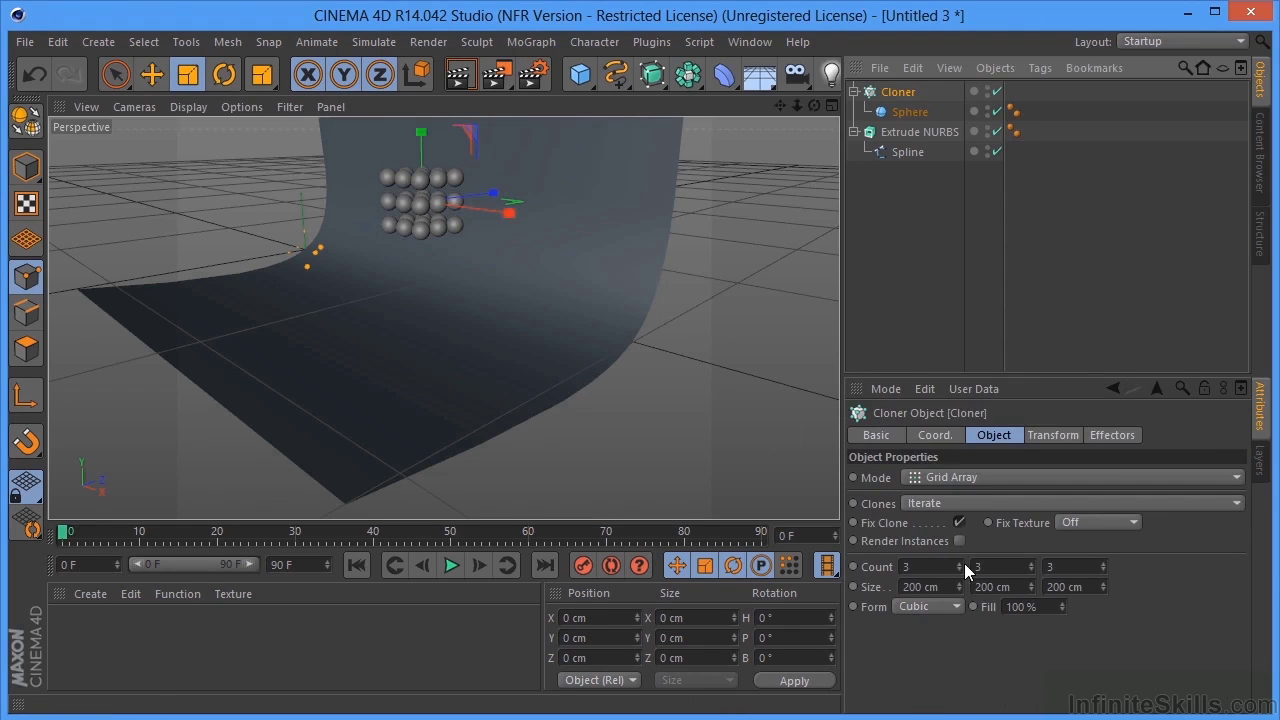
pyautogui.doubleClick(947, 566)
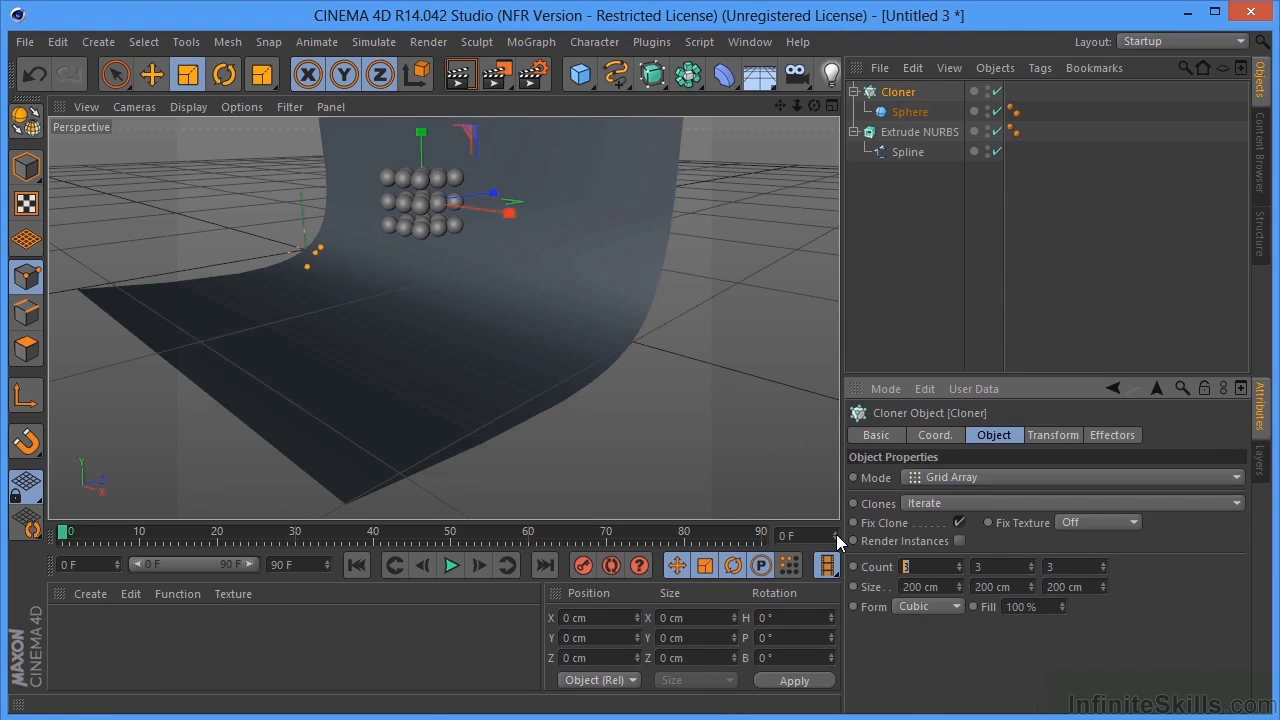
pyautogui.write('5')
pyautogui.press('Tab')
pyautogui.write('5')
pyautogui.press('Tab')
pyautogui.write('5')
pyautogui.press('Tab')
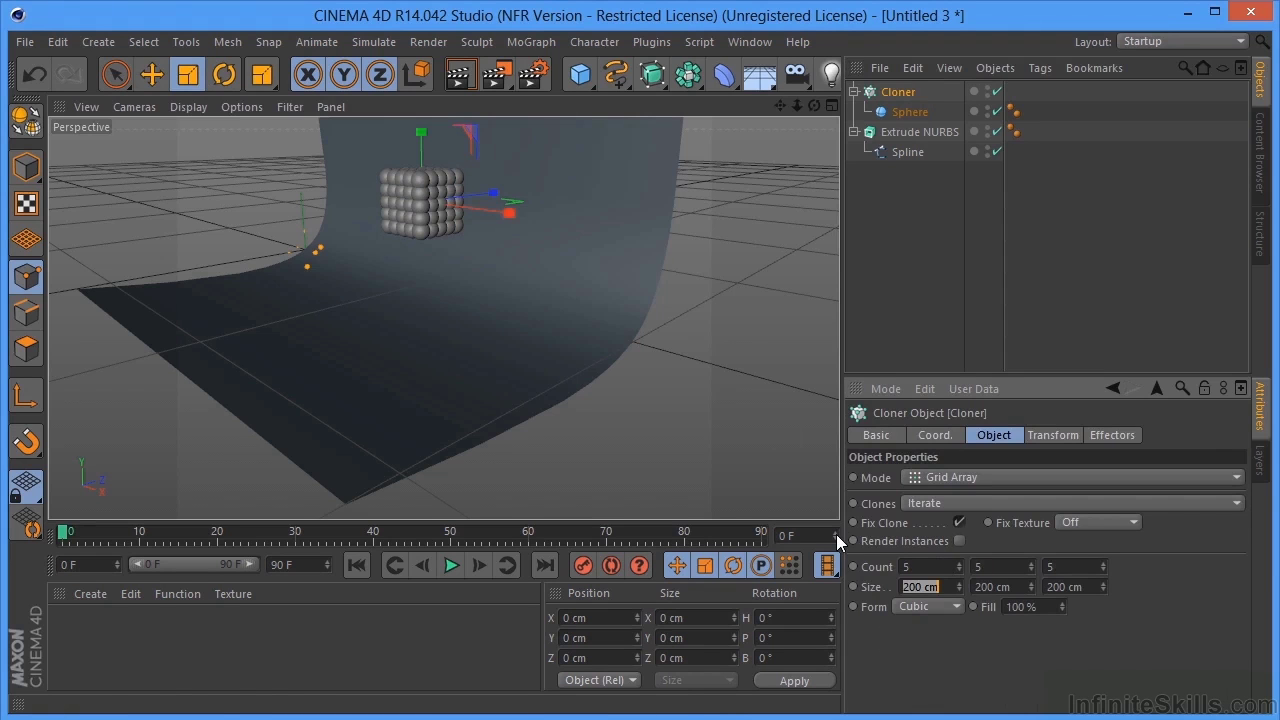
pyautogui.moveTo(958, 590)
pyautogui.mouseDown()
pyautogui.moveTo(1040, 590)
pyautogui.moveTo(1091, 658)
pyautogui.mouseUp()
pyautogui.moveTo(1105, 587); pyautogui.dragTo(1118, 640)
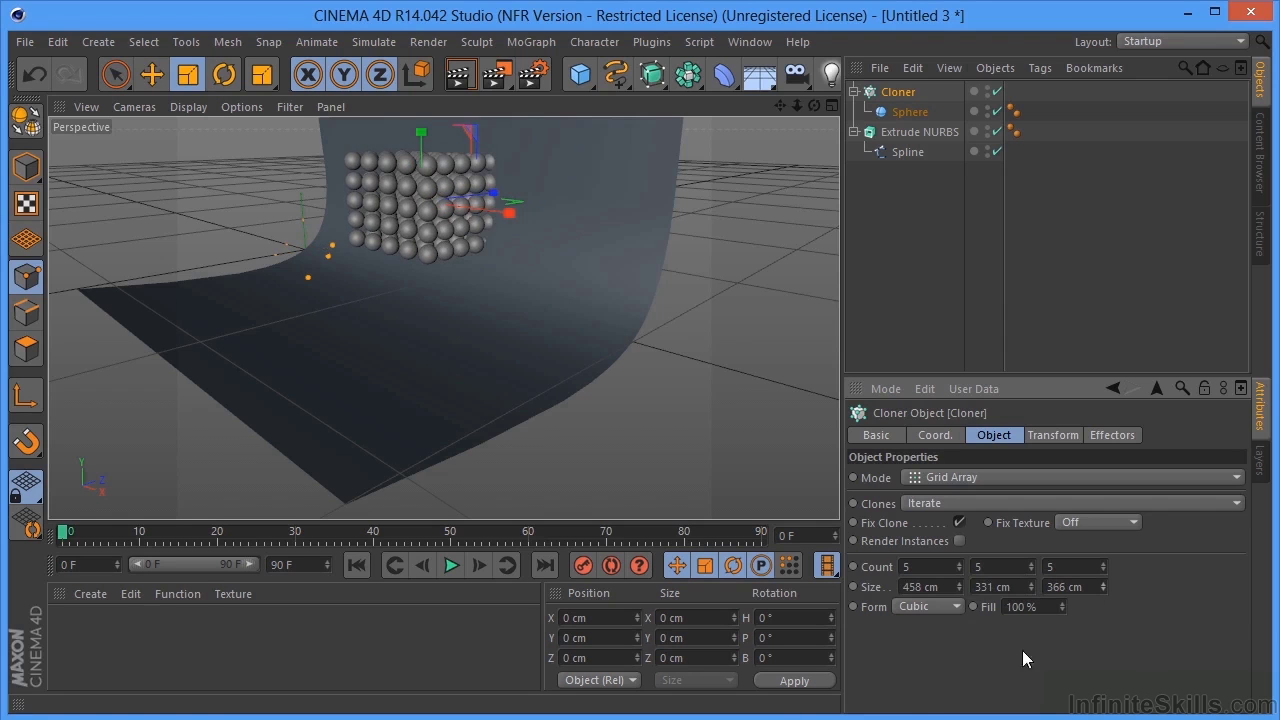
# - Orbit to a higher view and raise the clone grid farther above the surface
pyautogui.press('e')
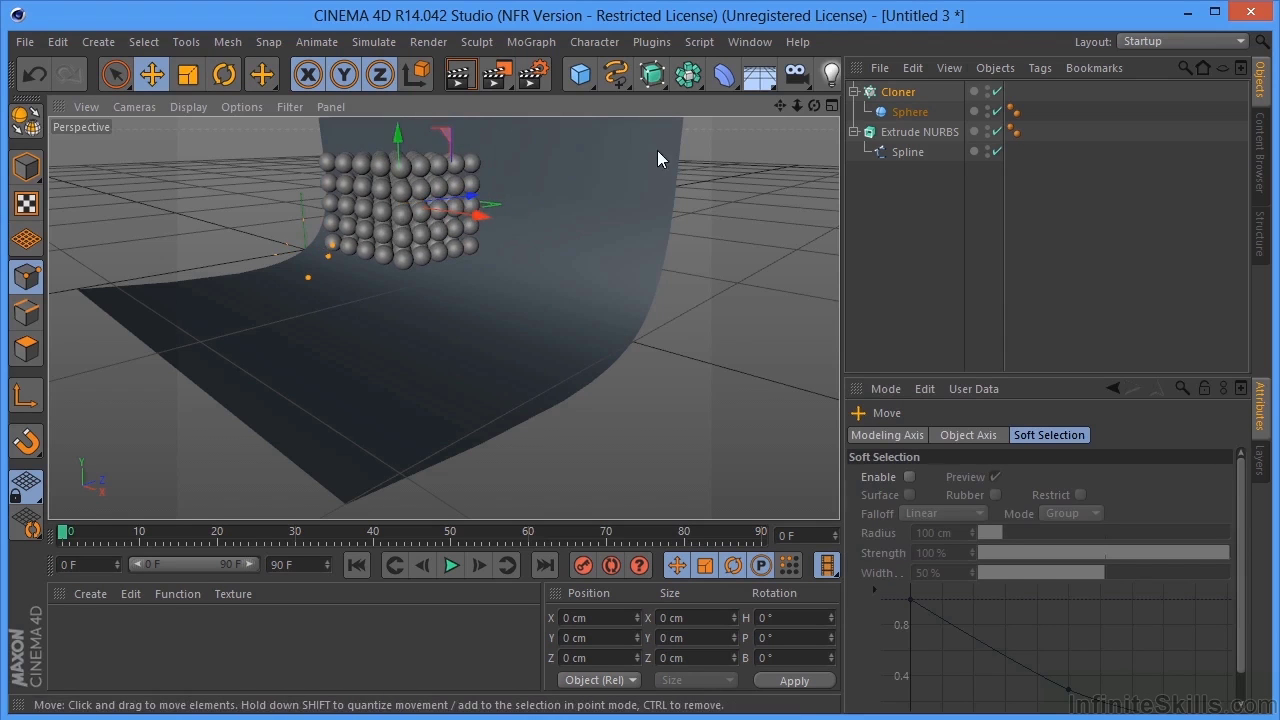
pyautogui.keyDown('alt'); pyautogui.moveTo(671, 160); pyautogui.dragTo(443, 310); pyautogui.keyUp('alt')
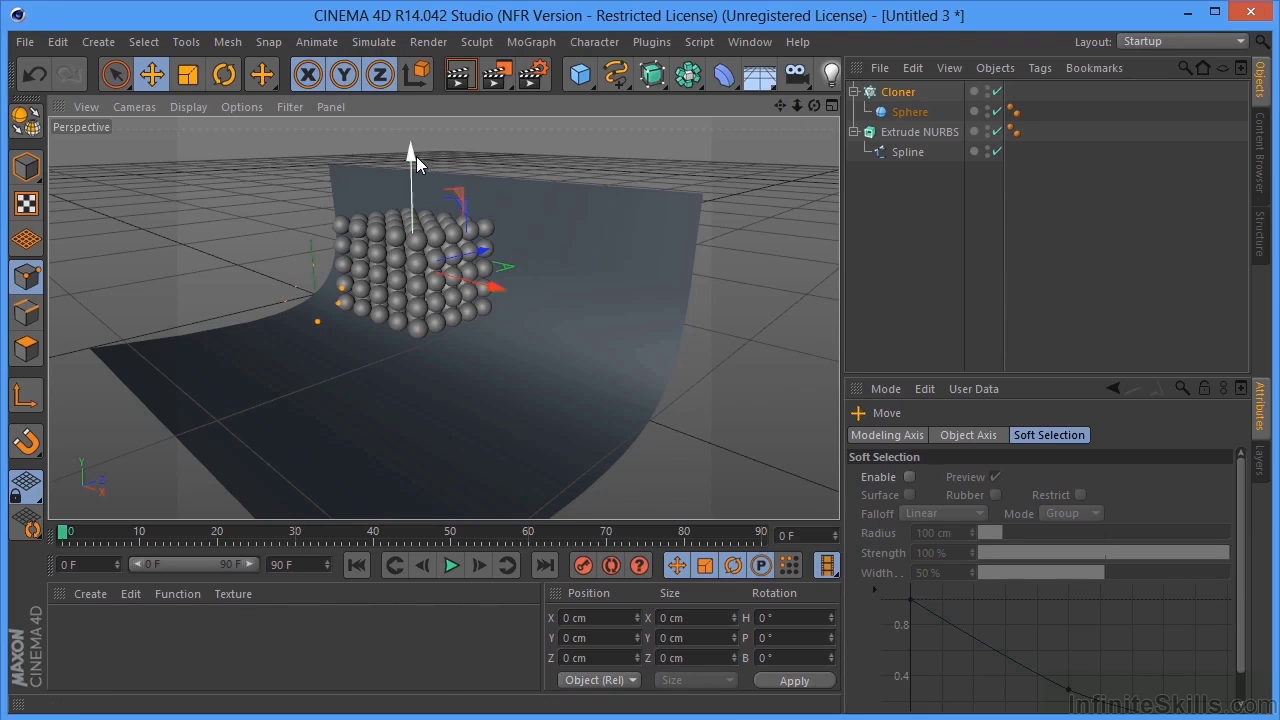
pyautogui.moveTo(416, 156); pyautogui.dragTo(415, 135)
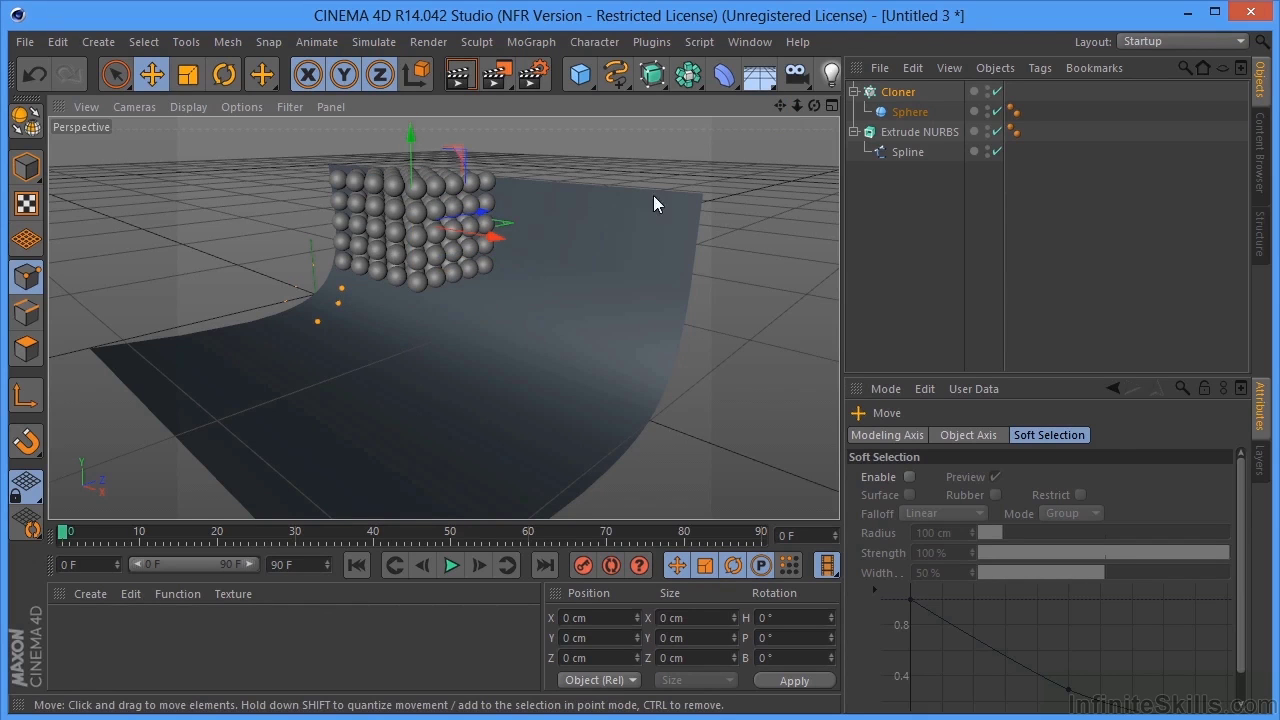
pyautogui.rightClick(906, 93)
# - Add a Rigid Body tag to the Cloner, with Inherit Tag set to Apply Tag to Children and Individual Elements to All
pyautogui.moveTo(979, 230)
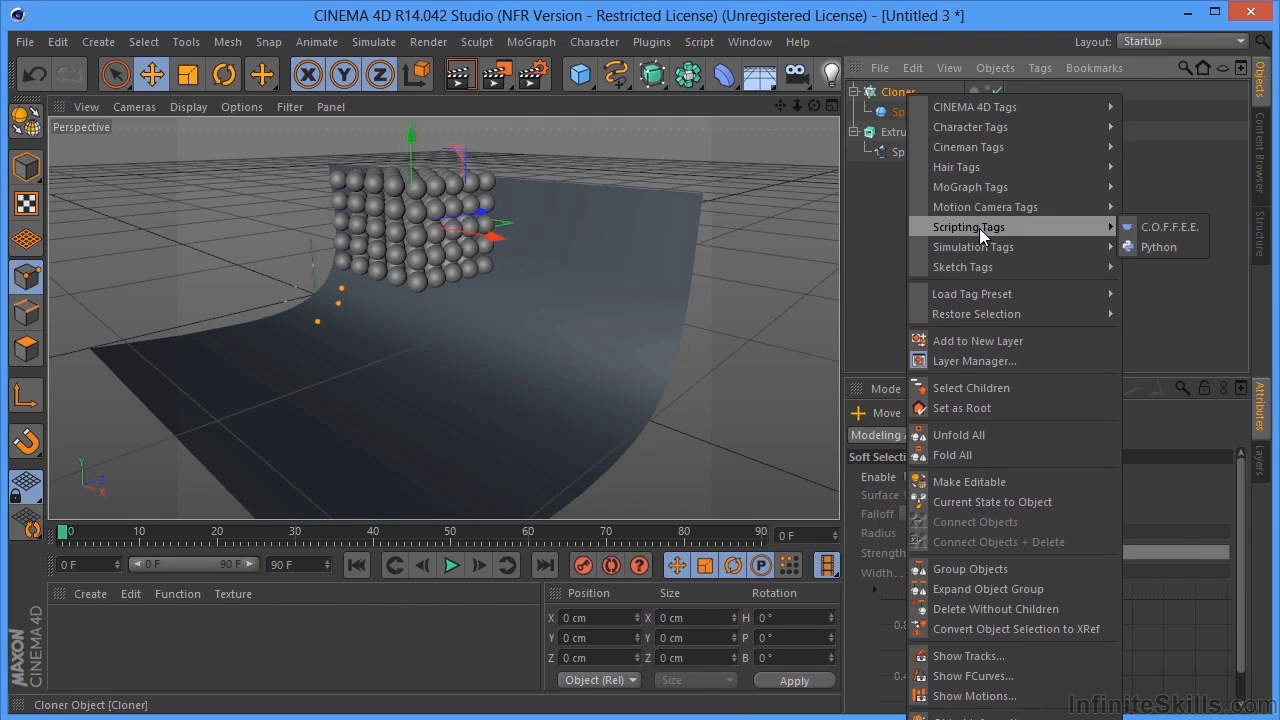
pyautogui.moveTo(1080, 248)
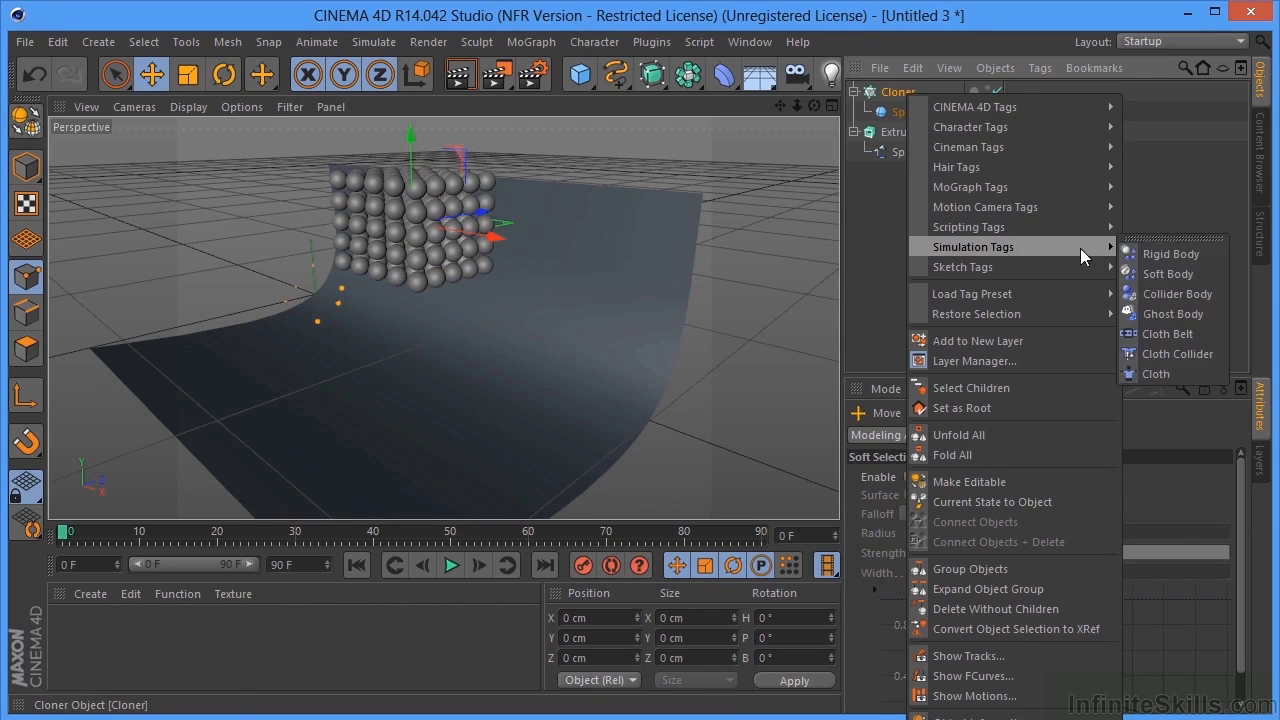
pyautogui.click(1153, 256)
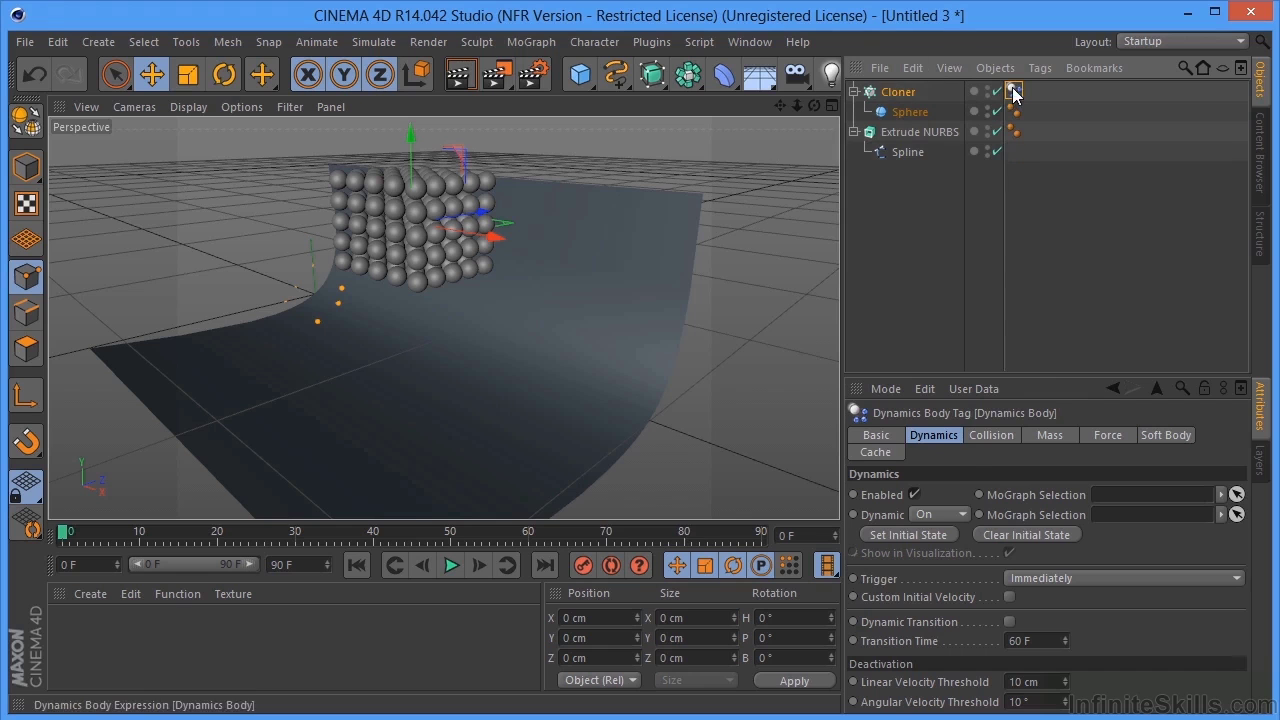
pyautogui.click(976, 440)
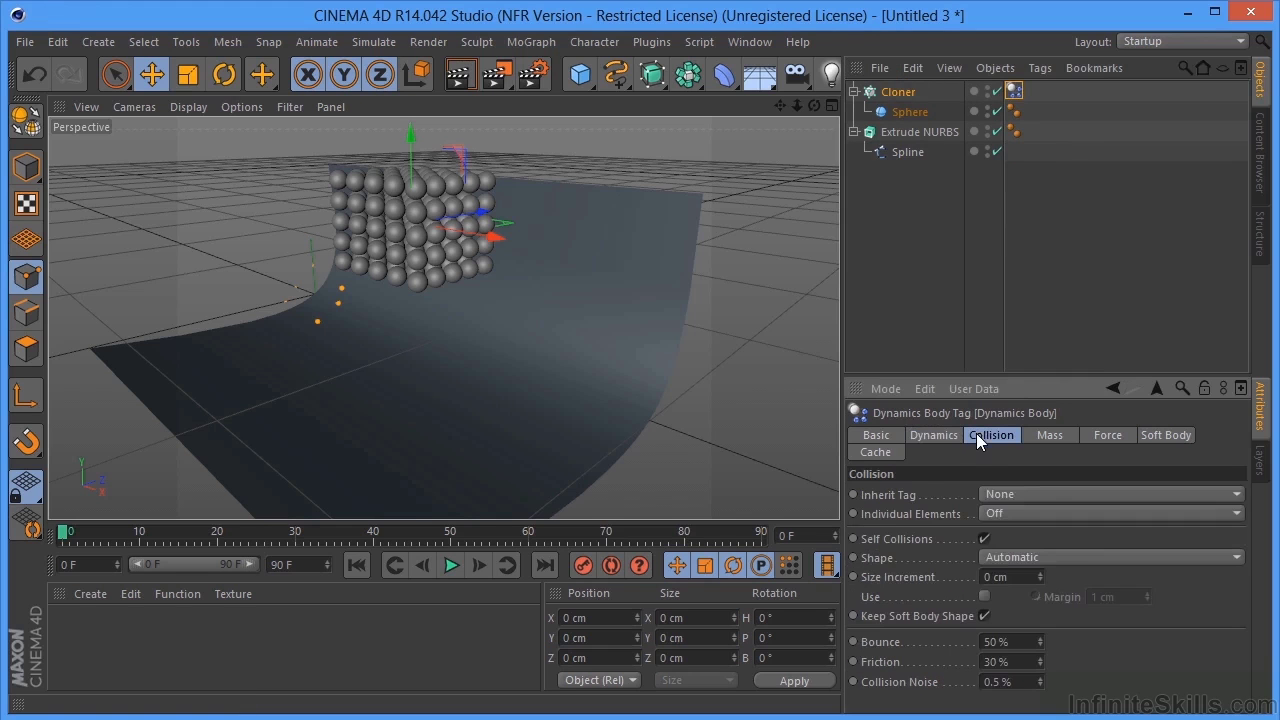
pyautogui.click(1018, 492)
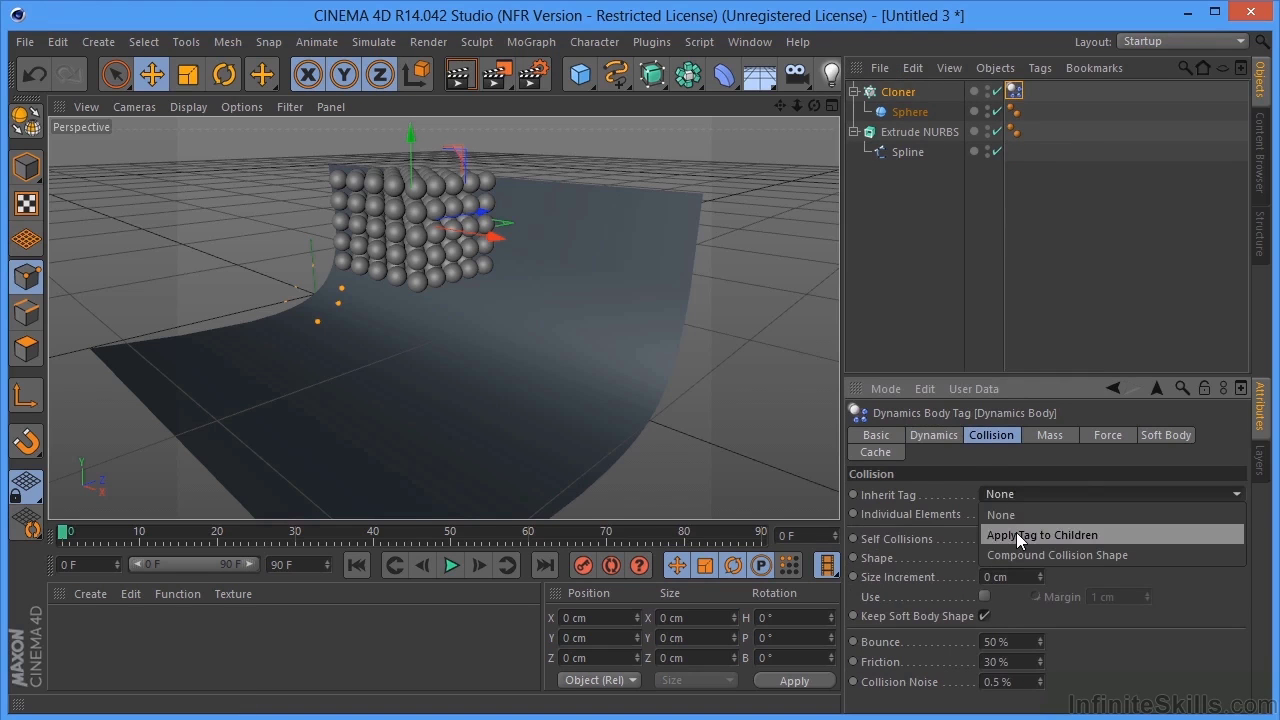
pyautogui.click(1016, 532)
pyautogui.click(1006, 514)
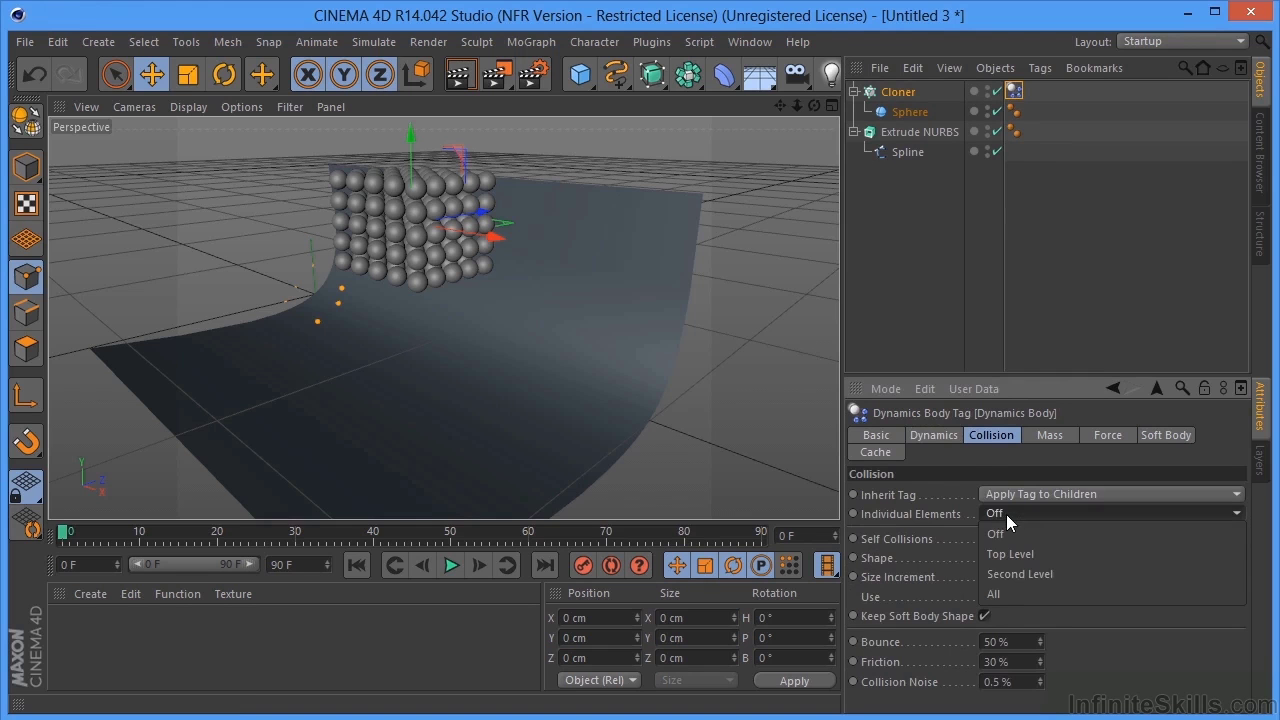
pyautogui.click(1008, 596)
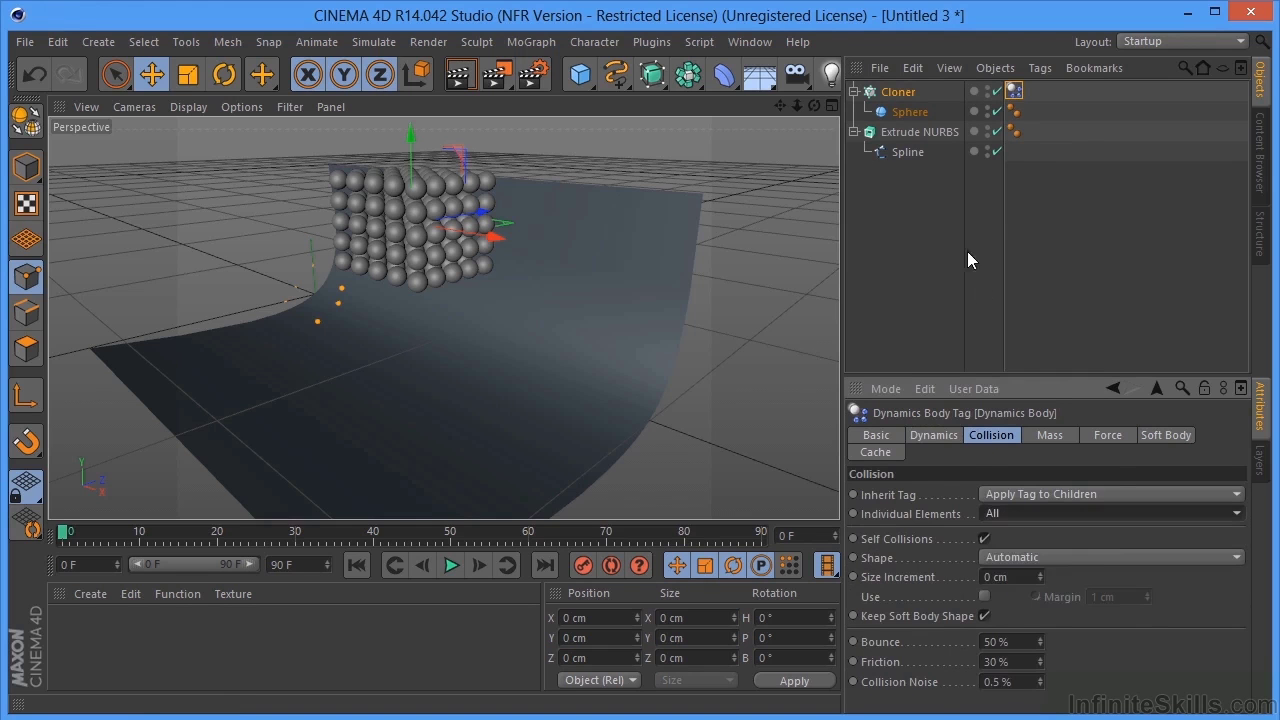
# - Give the Extrude NURBS a Collider Body tag with a Static Mesh collision shape
pyautogui.rightClick(910, 134)
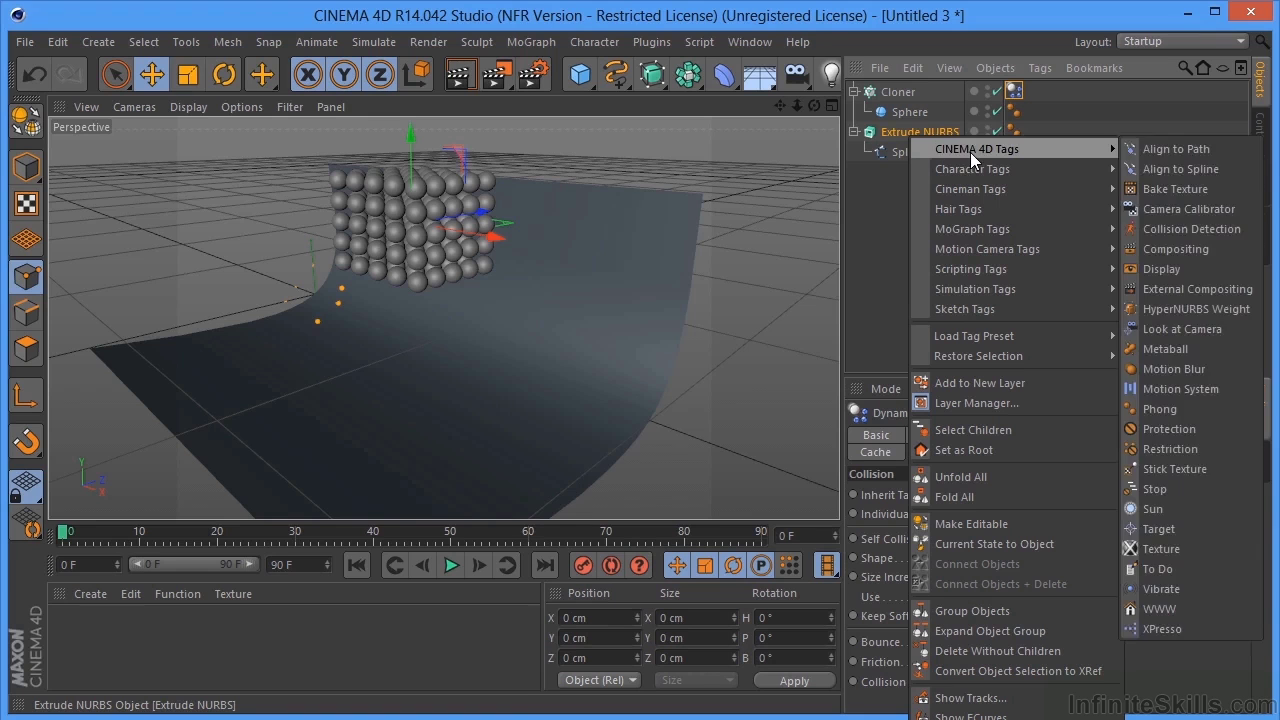
pyautogui.moveTo(986, 289)
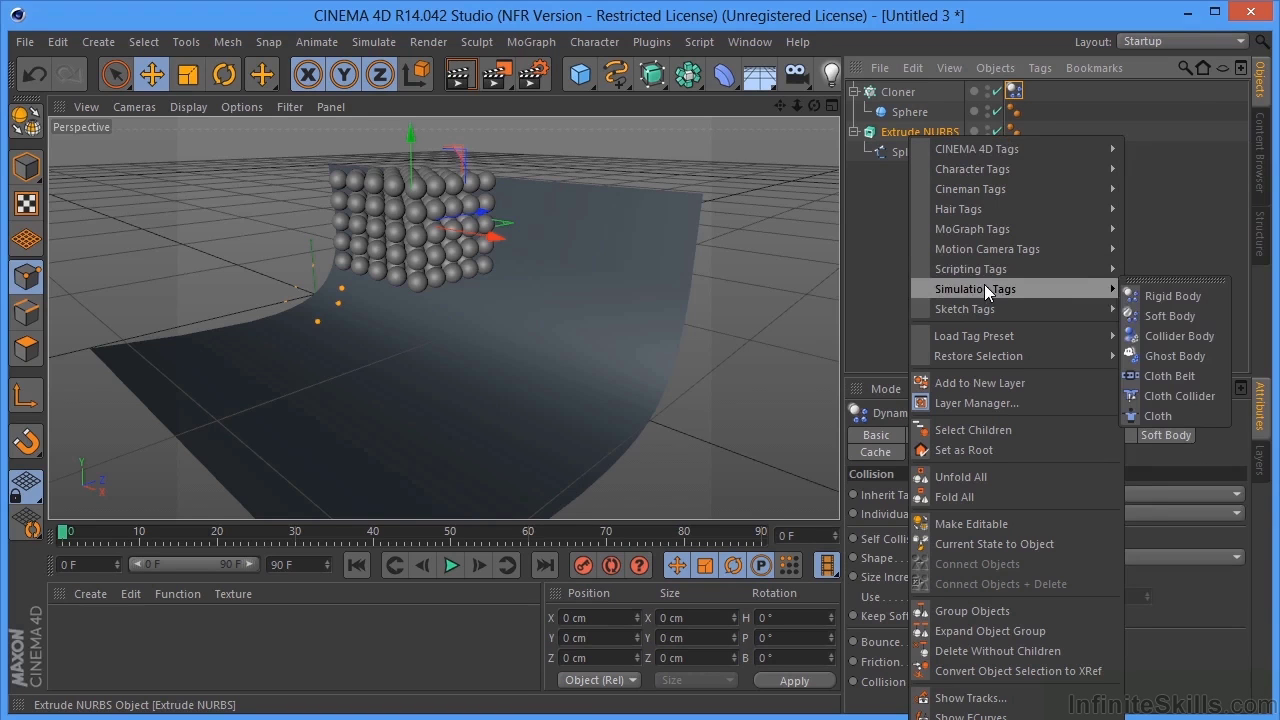
pyautogui.click(1151, 338)
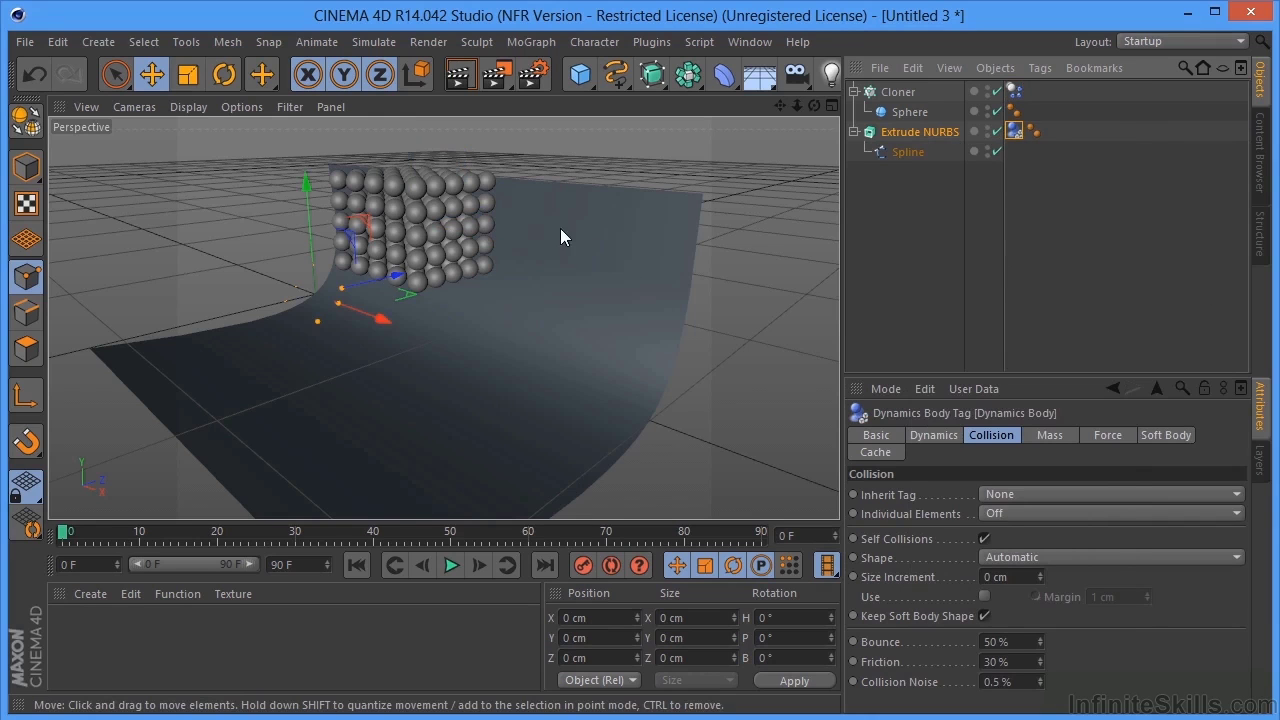
pyautogui.click(999, 556)
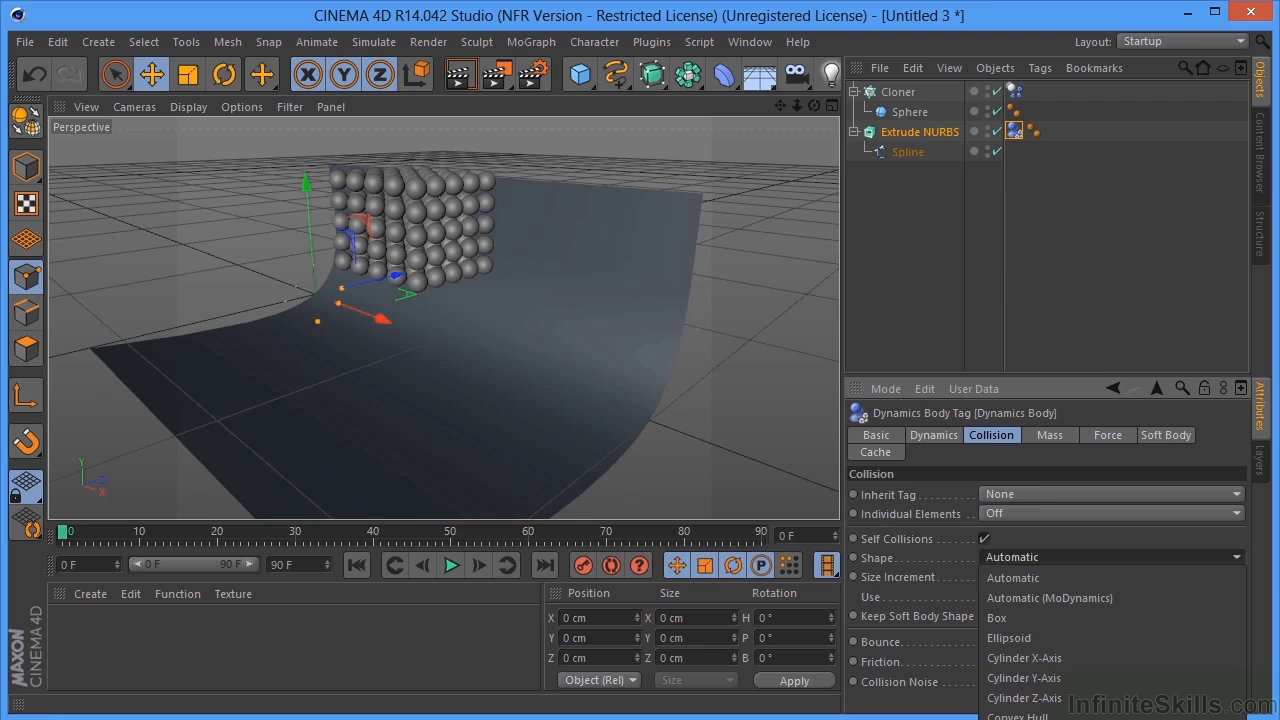
pyautogui.click(1030, 719)
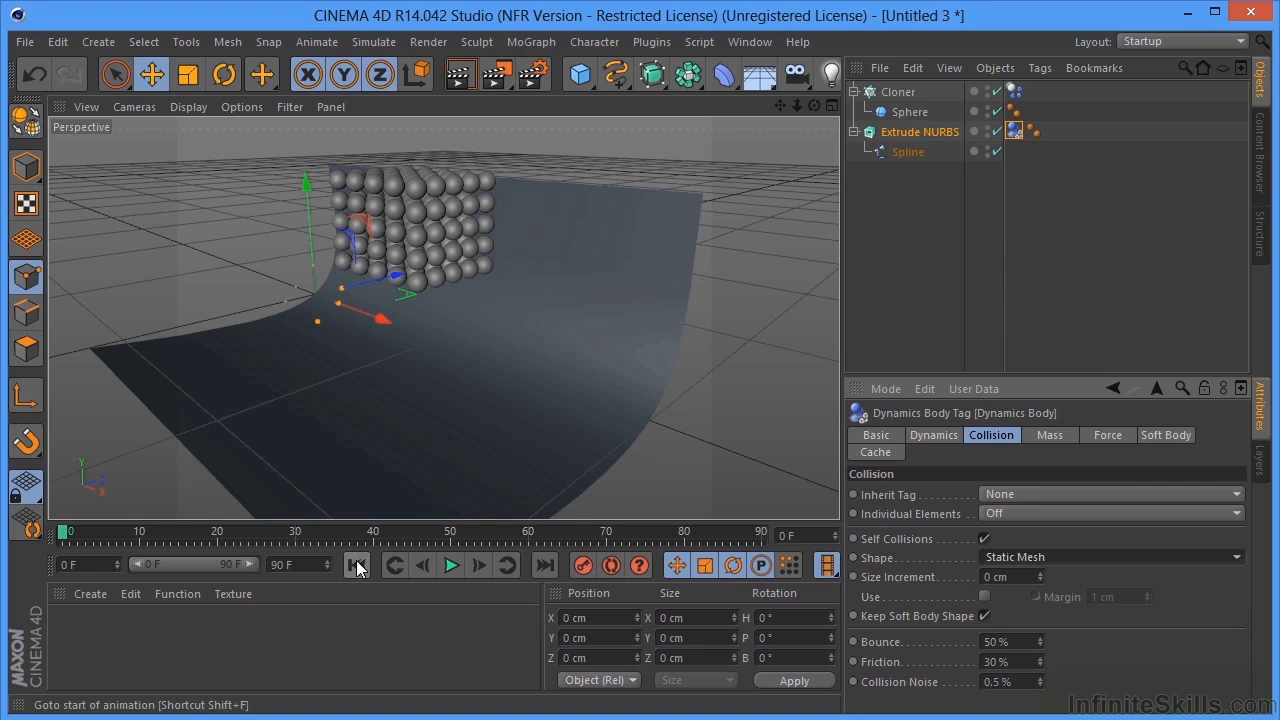
pyautogui.click(451, 567)
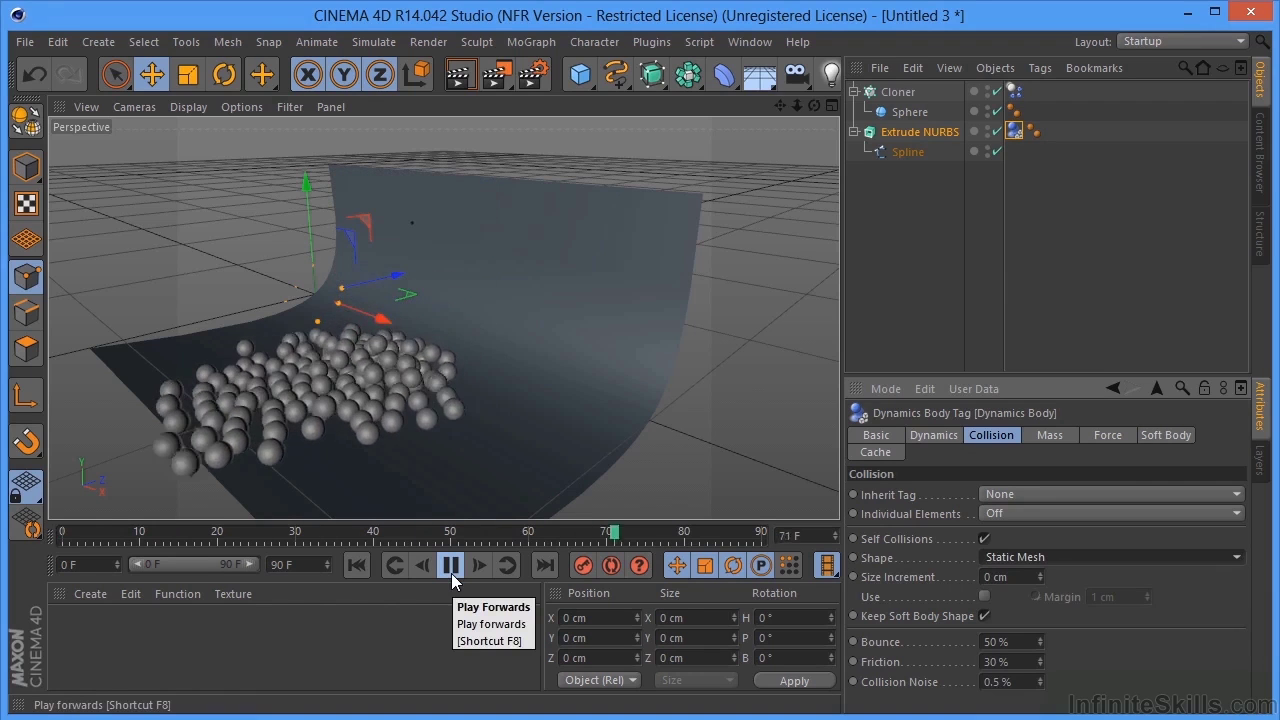
pyautogui.click(451, 567)
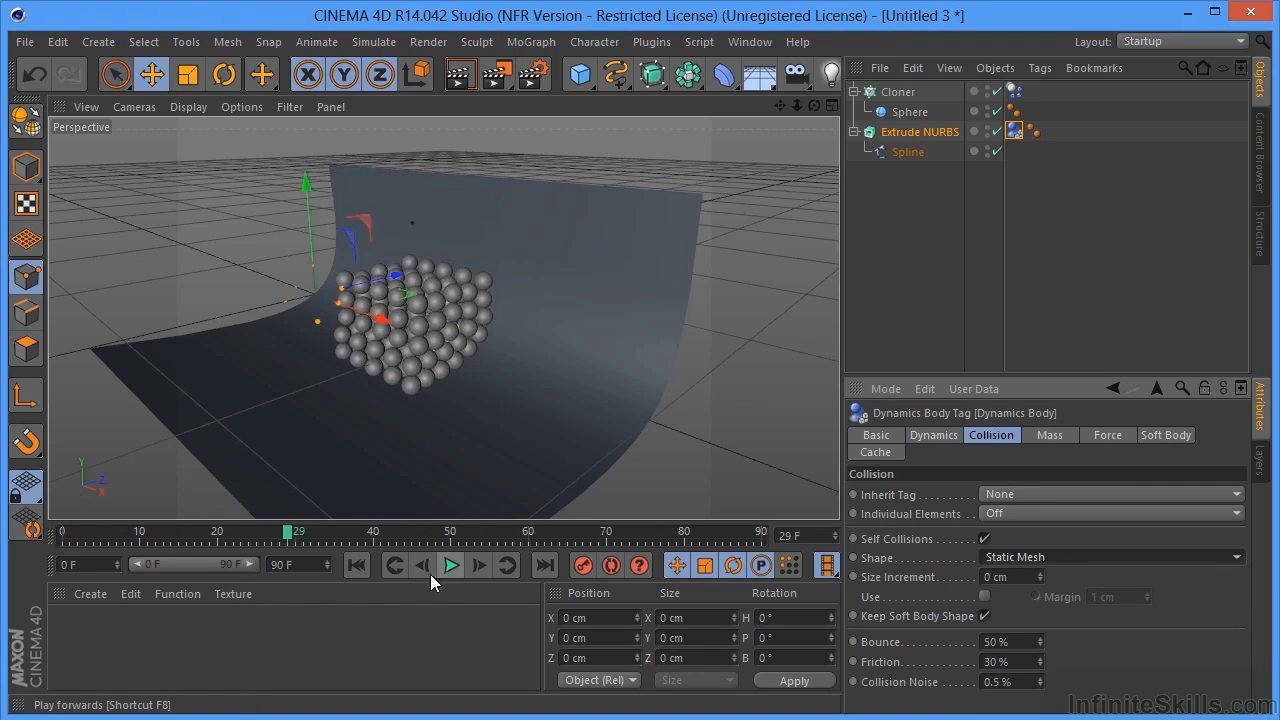
pyautogui.click(368, 562)
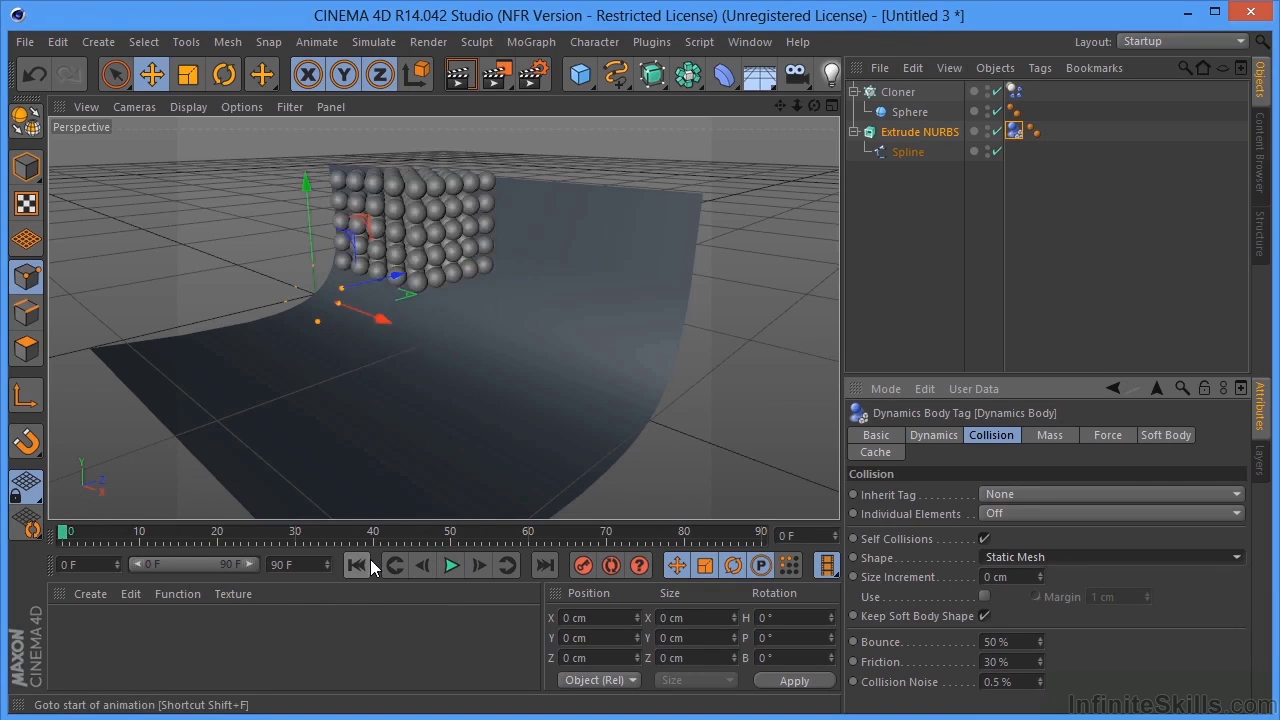
# - Set the animation end and preview range to 300 frames, then briefly play the simulation
pyautogui.doubleClick(315, 566)
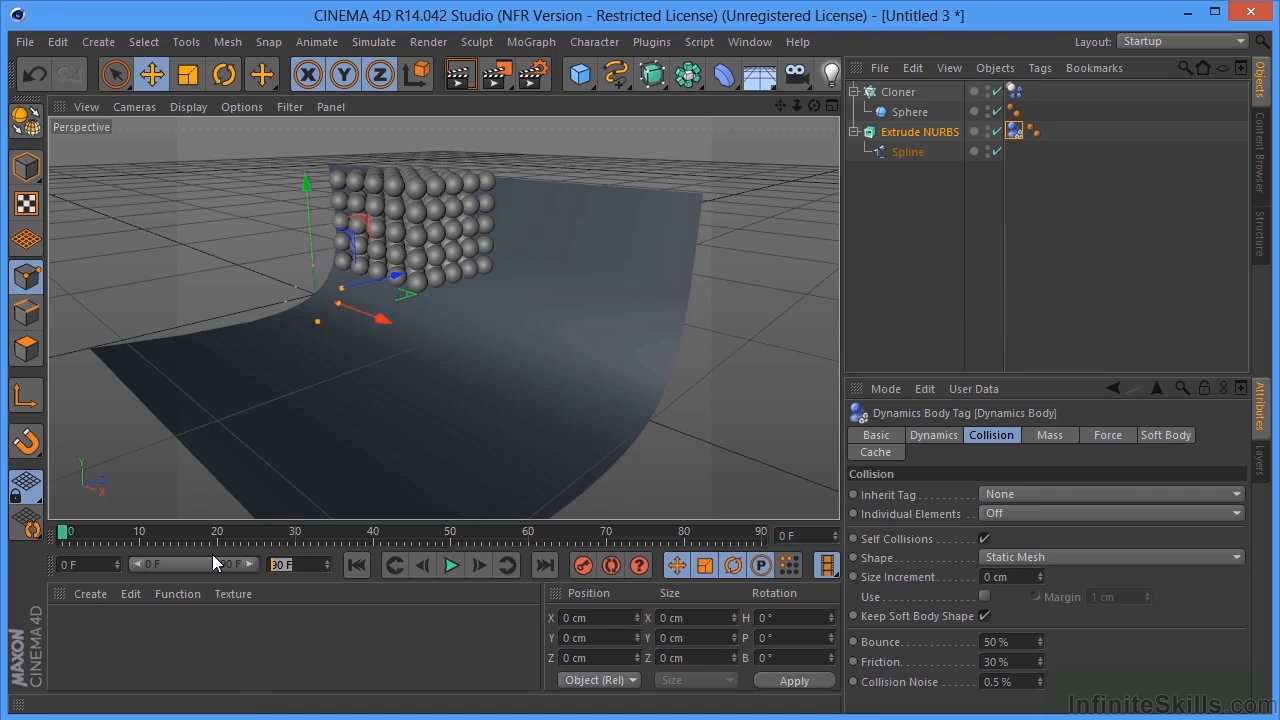
pyautogui.write('300')
pyautogui.press('Return')
pyautogui.moveTo(184, 560); pyautogui.dragTo(406, 542)
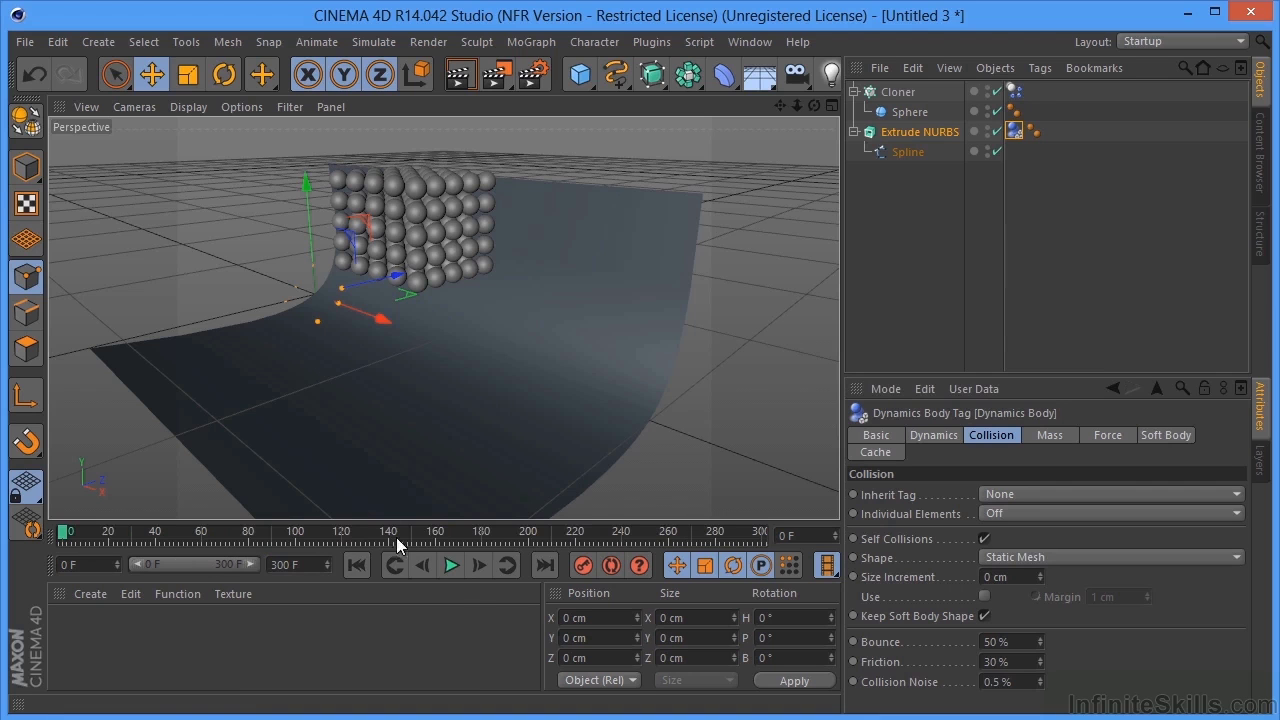
pyautogui.click(449, 566)
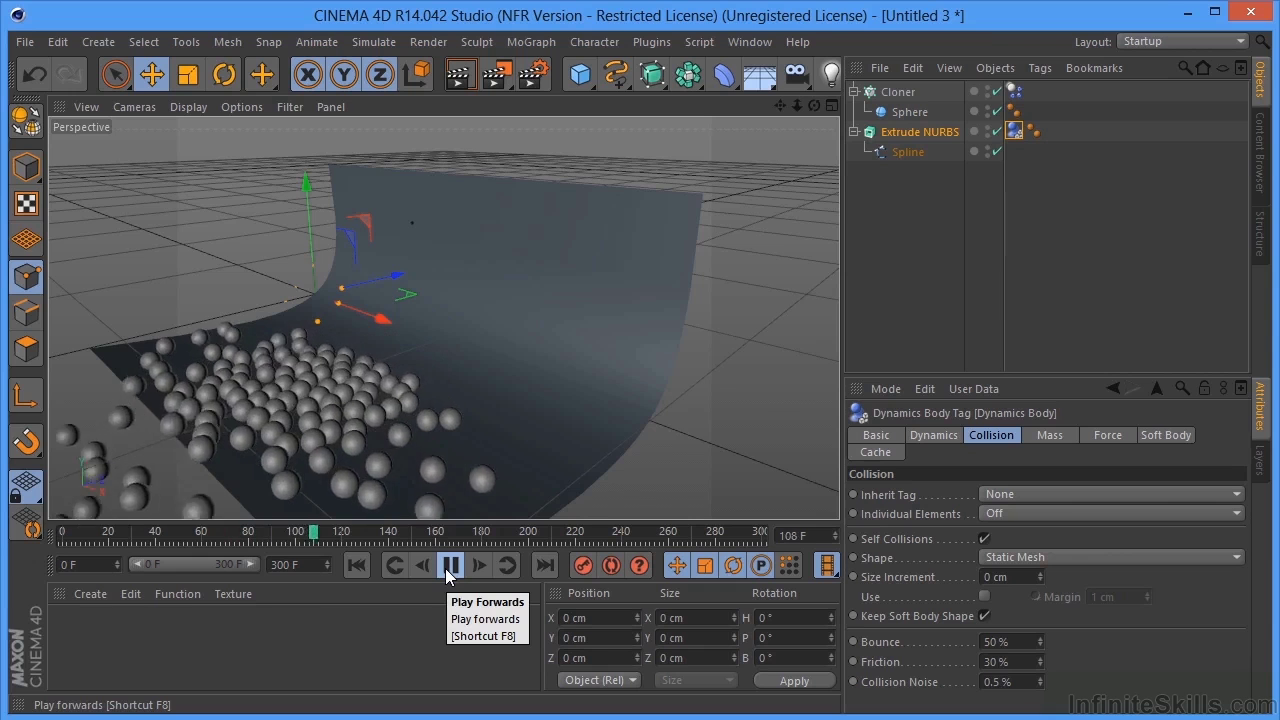
pyautogui.click(449, 566)
# - Rewind to frame 0, show the project Dynamics settings, and play until about frame 64
pyautogui.click(357, 565)
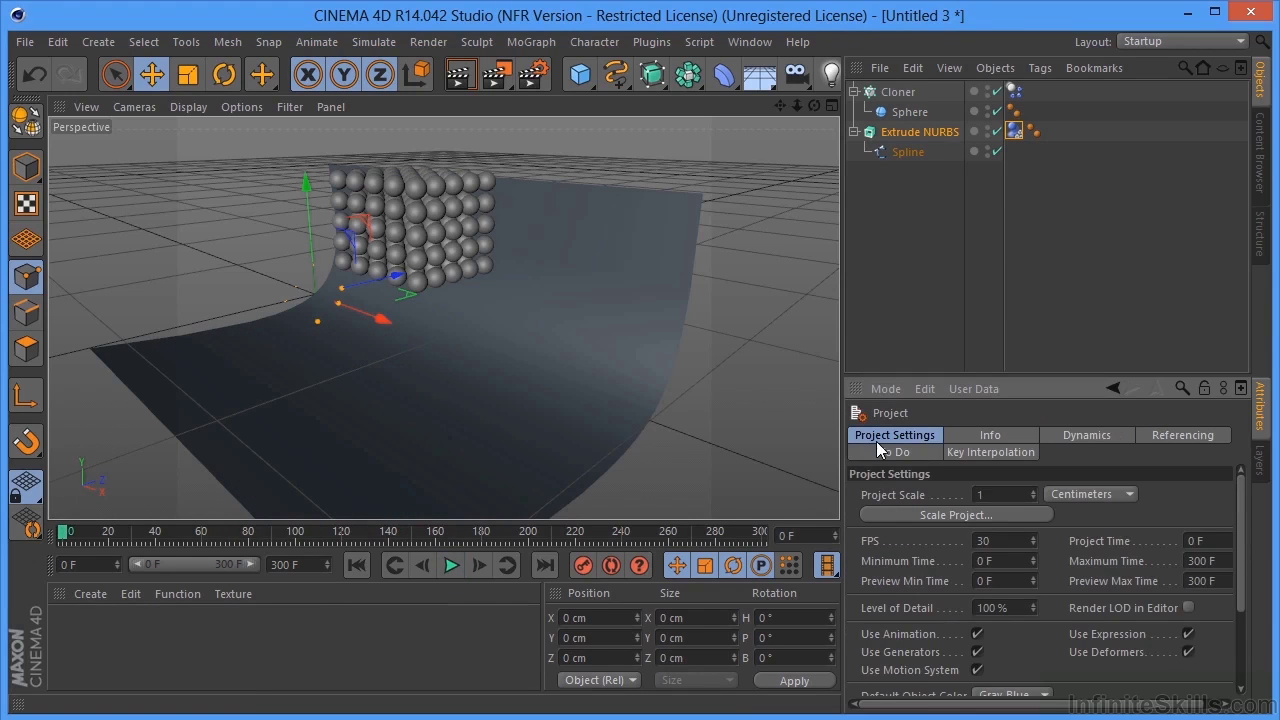
pyautogui.click(1061, 438)
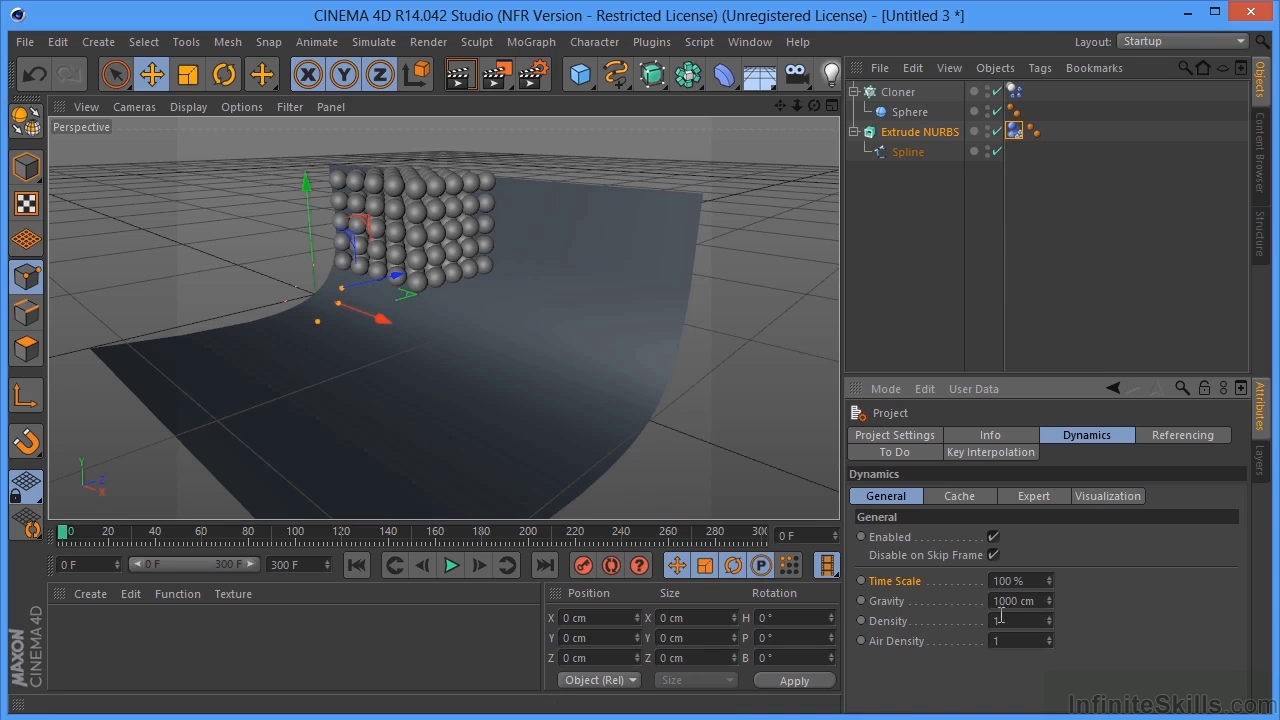
pyautogui.click(451, 566)
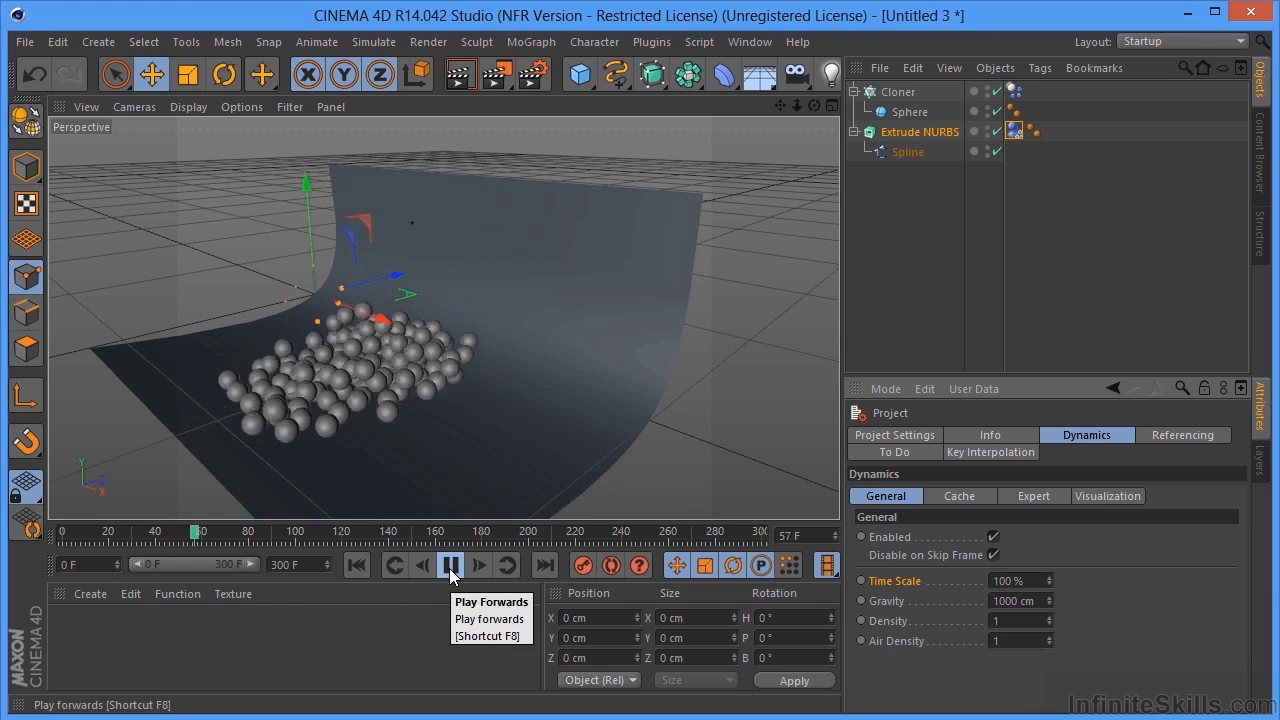
pyautogui.click(451, 566)
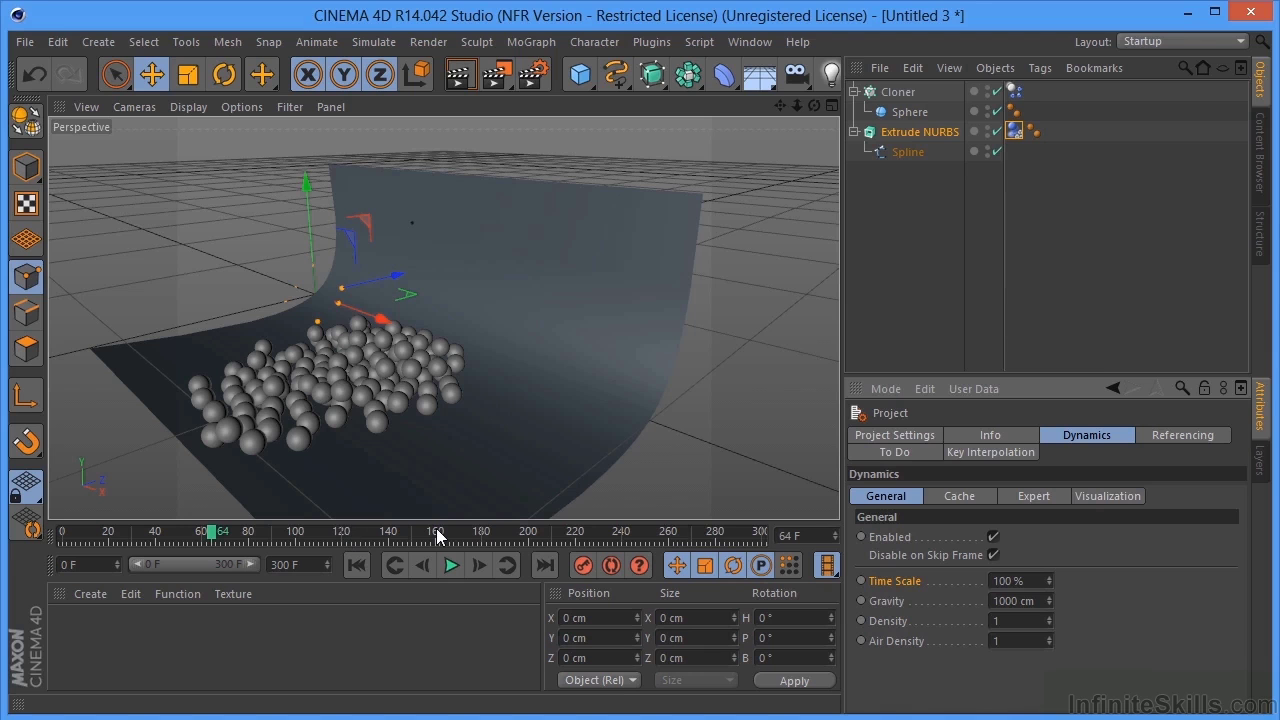
# - Keyframe Time Scale at 100% on frame 60, then set it to 0% at frame 80
pyautogui.click(208, 536)
pyautogui.moveTo(208, 536); pyautogui.dragTo(203, 532)
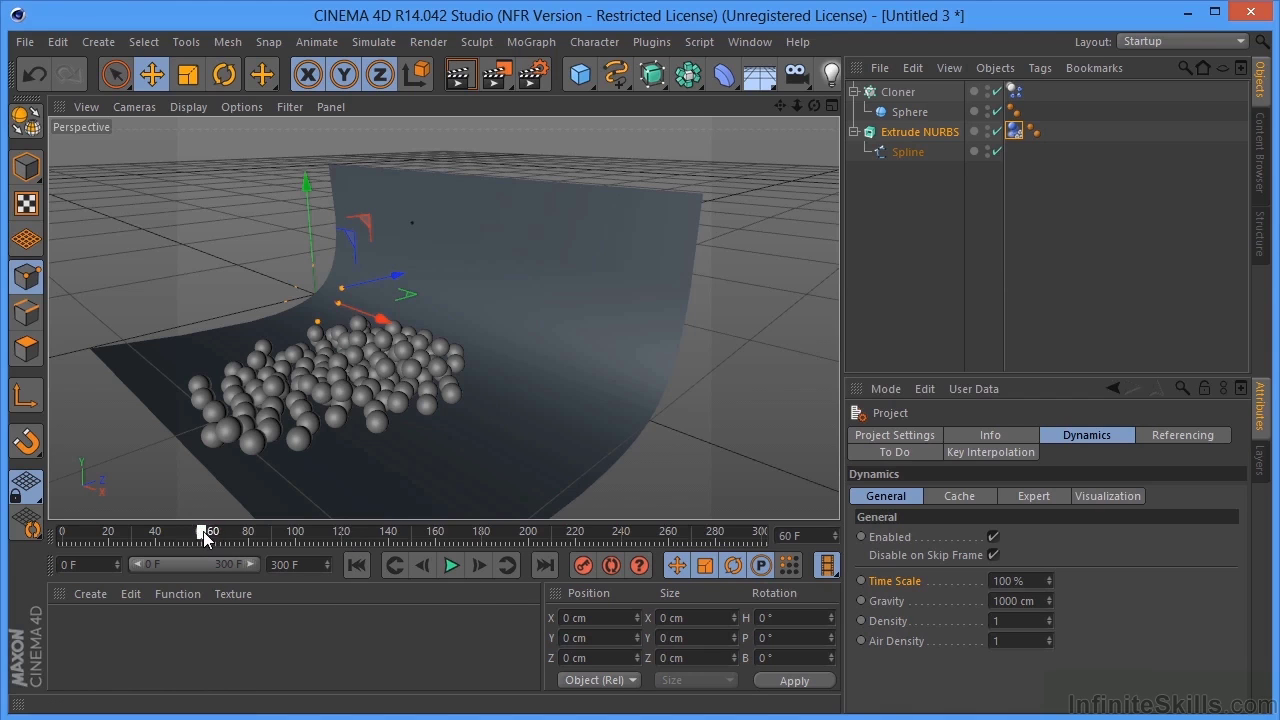
pyautogui.click(861, 581)
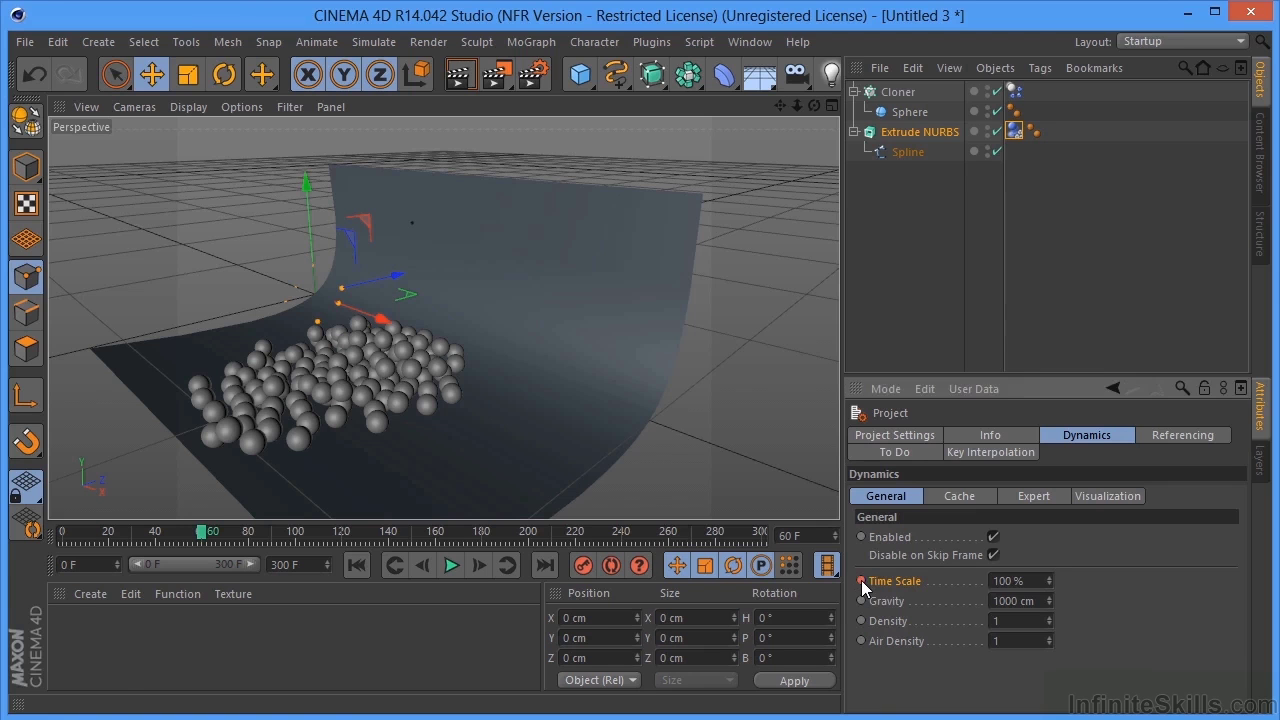
pyautogui.click(228, 536)
pyautogui.moveTo(228, 539); pyautogui.dragTo(251, 541)
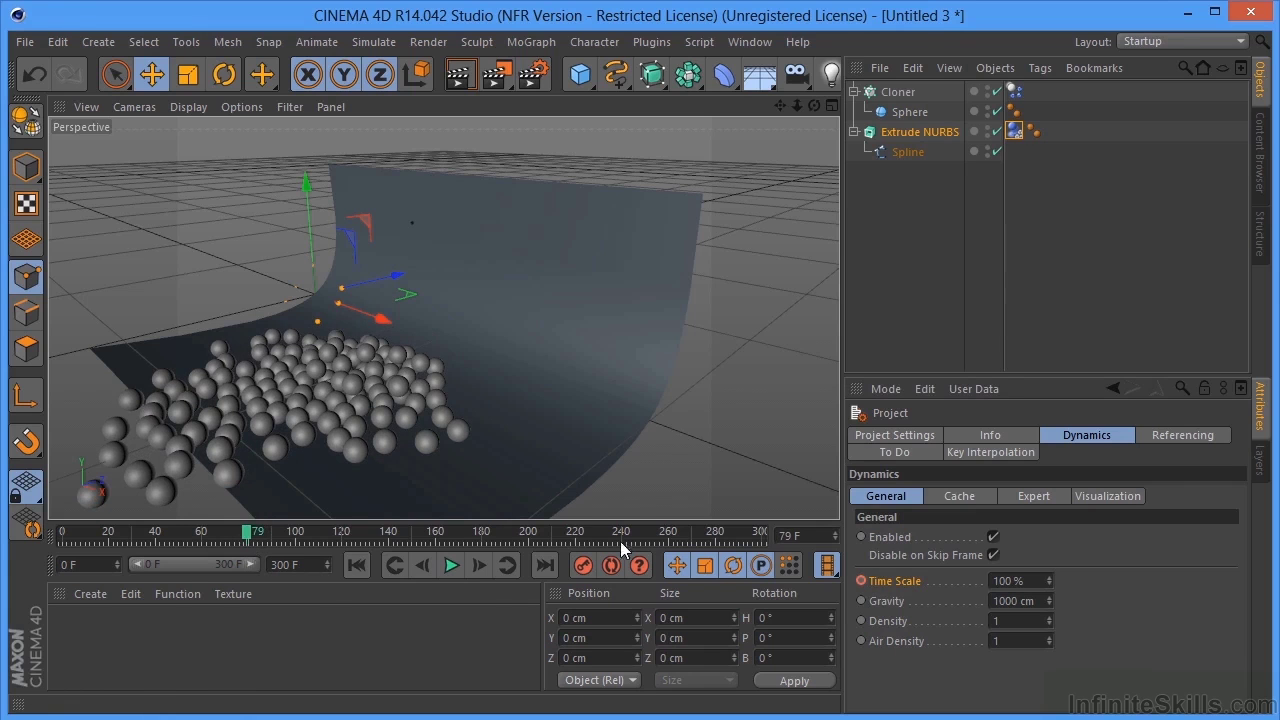
pyautogui.click(479, 566)
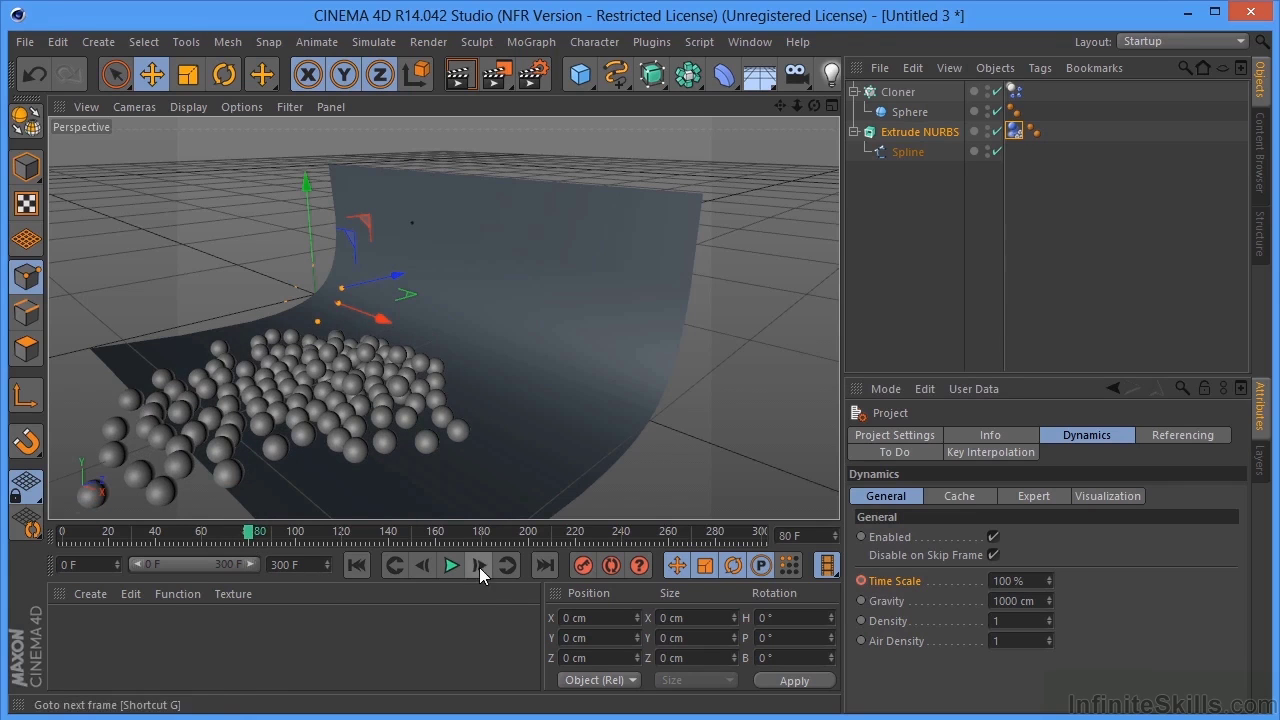
pyautogui.click(1029, 585)
pyautogui.write('0')
pyautogui.press('Return')
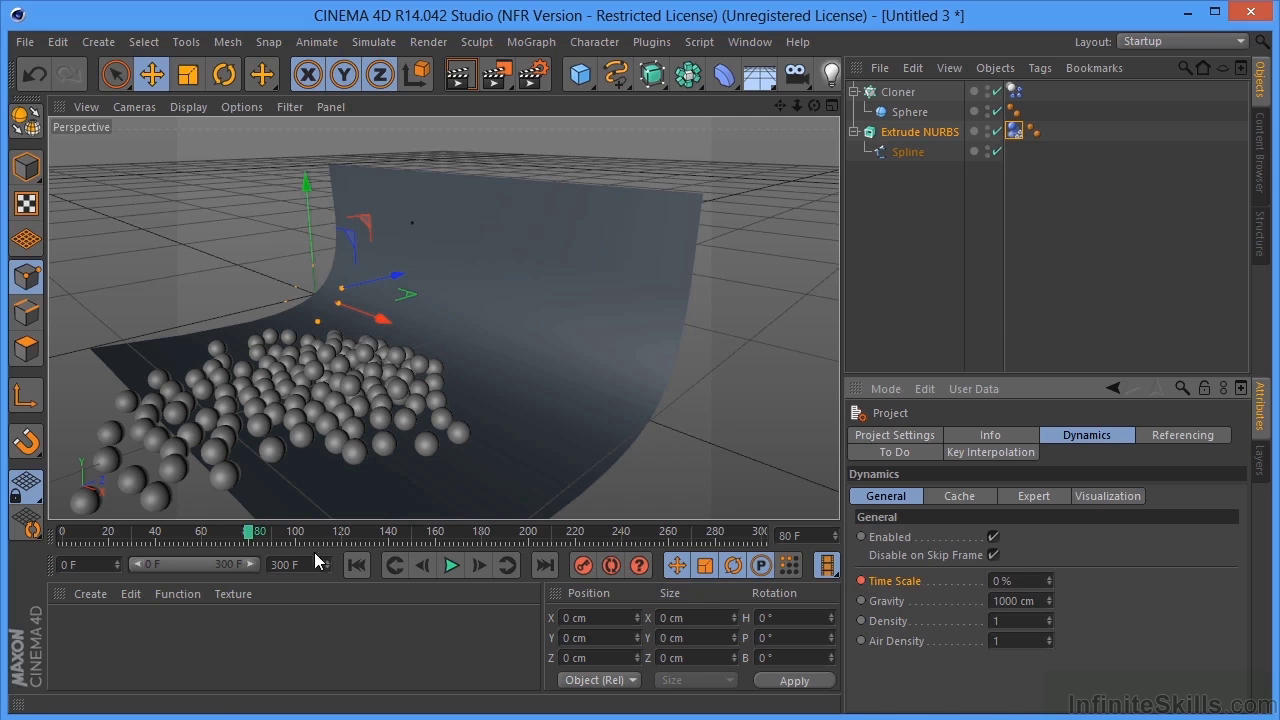
# - Keyframe Time Scale at 0% on frame 120 and 300% on frame 160
pyautogui.moveTo(253, 537); pyautogui.dragTo(284, 545)
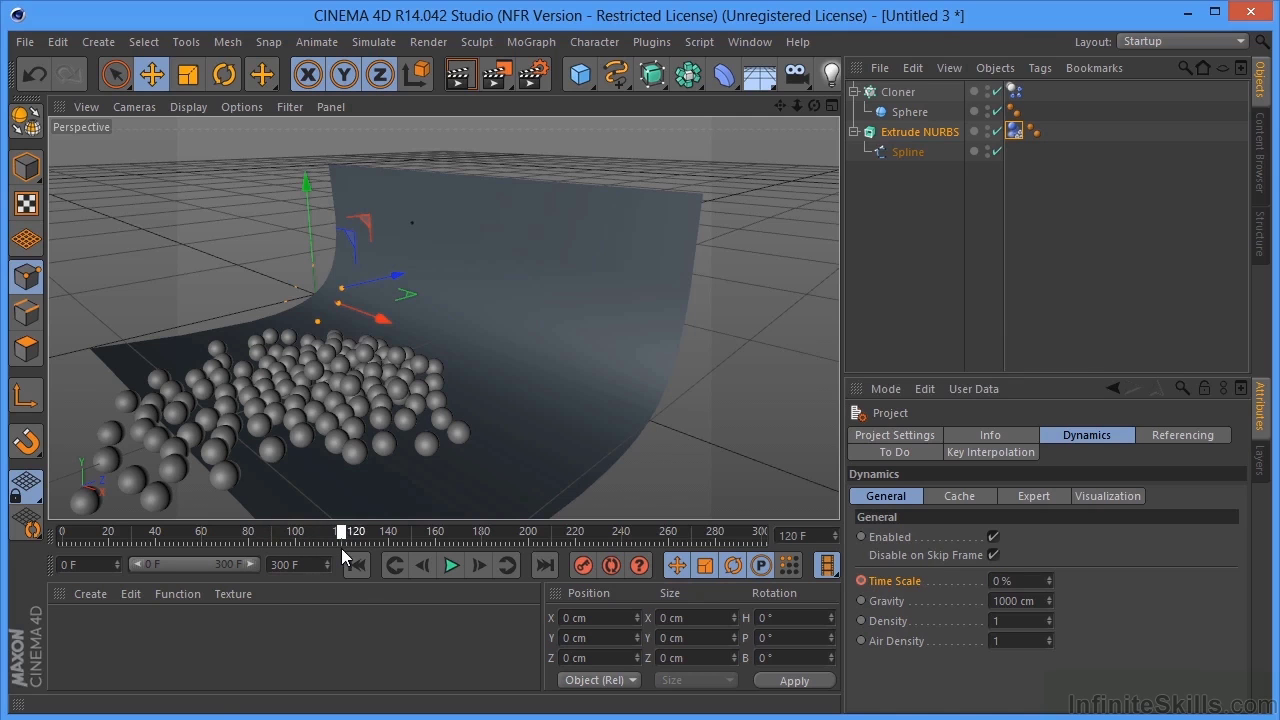
pyautogui.click(859, 579)
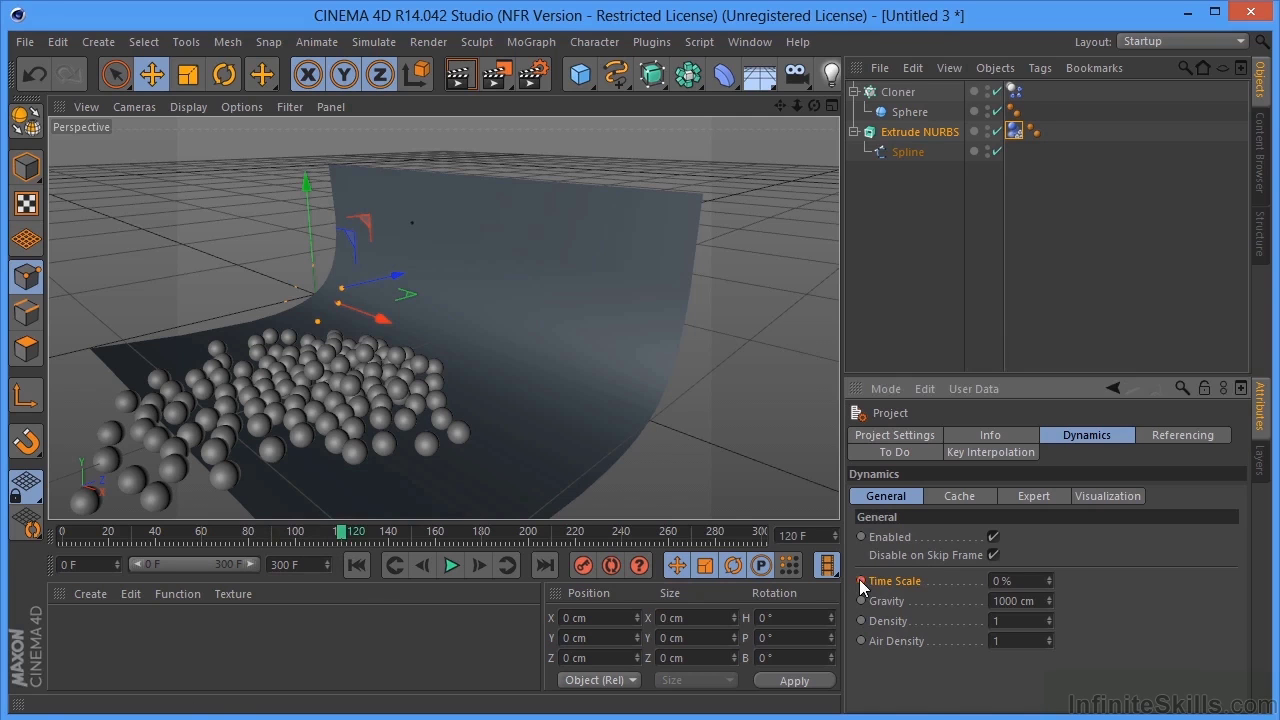
pyautogui.moveTo(343, 532); pyautogui.dragTo(436, 533)
pyautogui.moveTo(1034, 581); pyautogui.dragTo(983, 580)
pyautogui.write('300')
pyautogui.press('Return')
pyautogui.keyDown('ctrl'); pyautogui.click(863, 579); pyautogui.keyUp('ctrl')
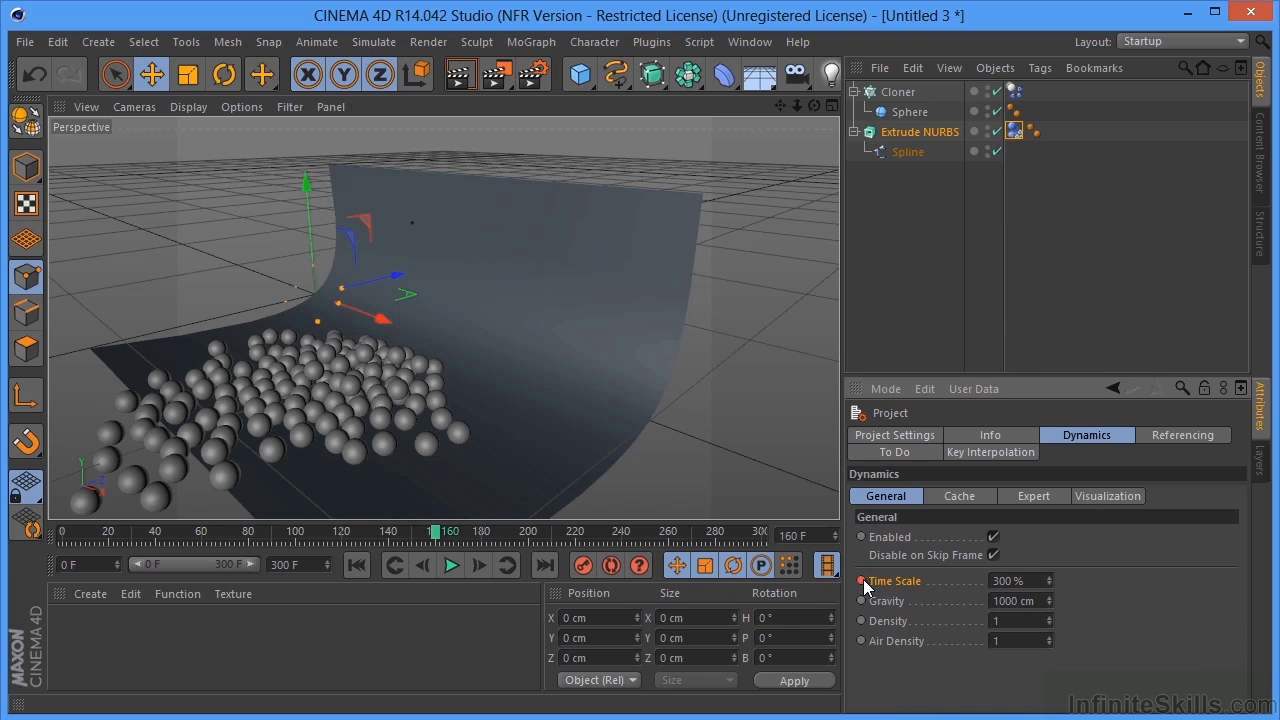
# - Play the time-scaled simulation from frame 0, pause it, and rewind to the start
pyautogui.click(357, 565)
pyautogui.click(452, 565)
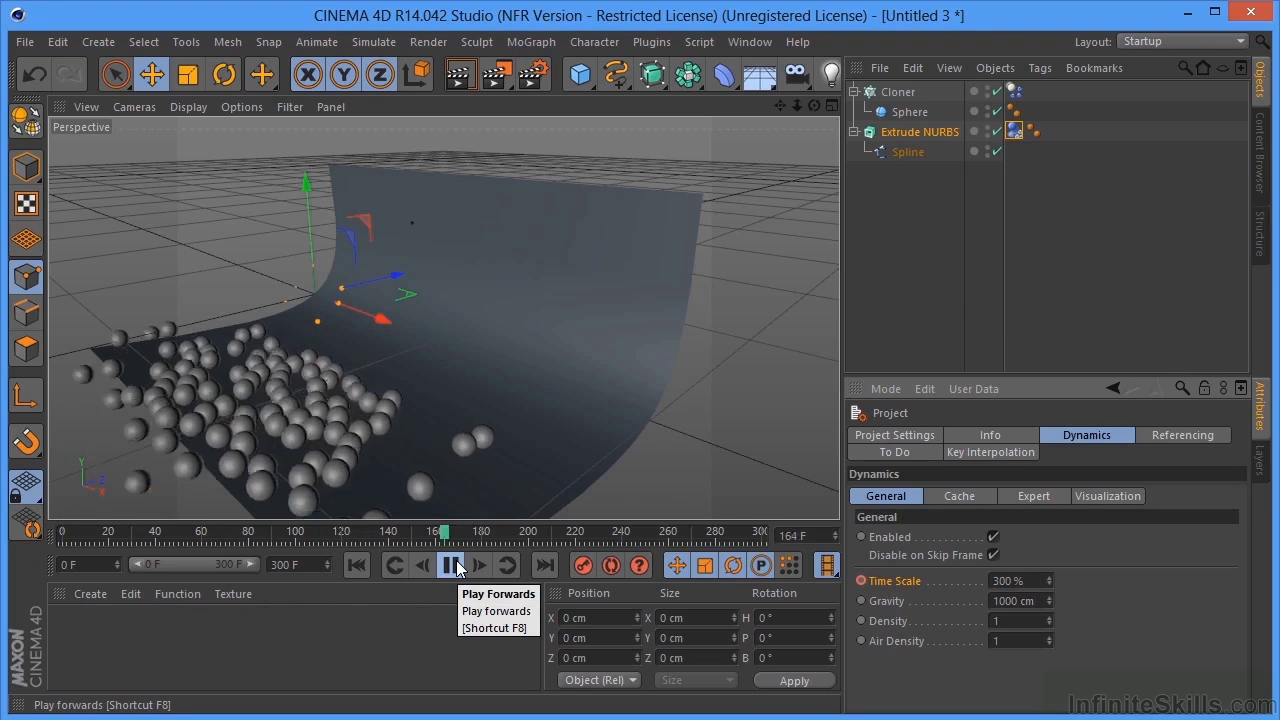
pyautogui.click(452, 565)
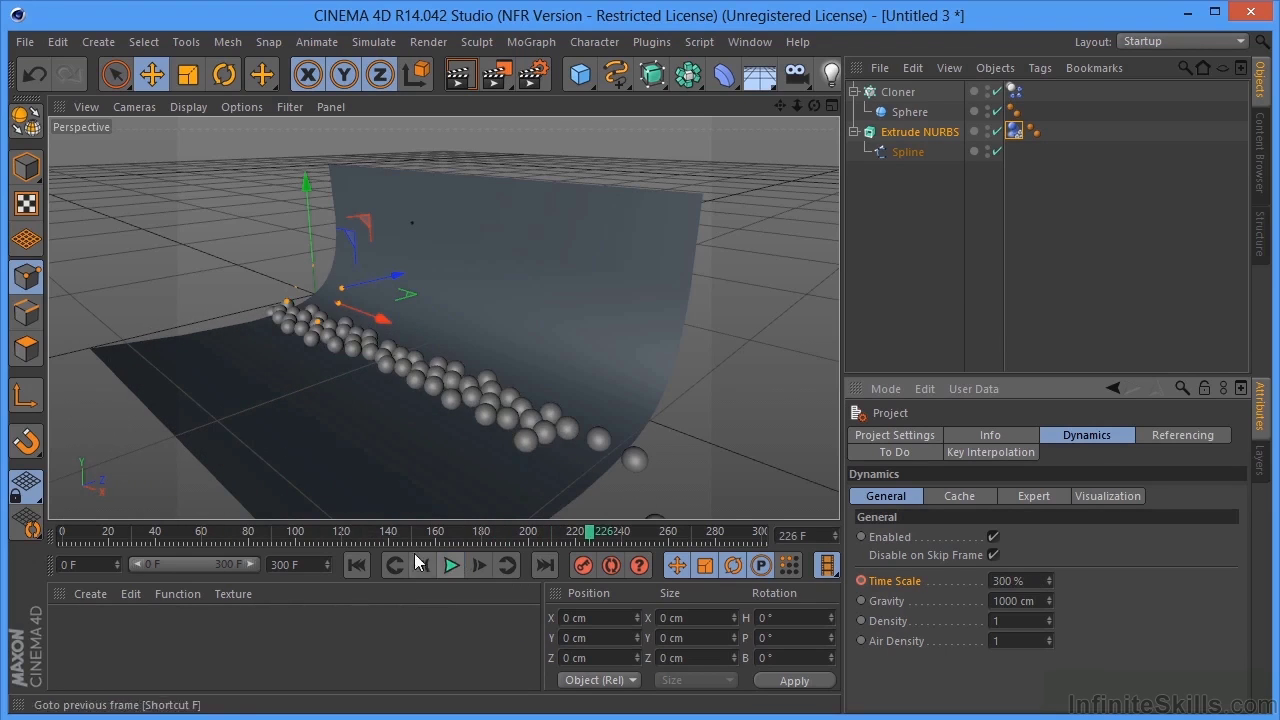
pyautogui.click(357, 565)
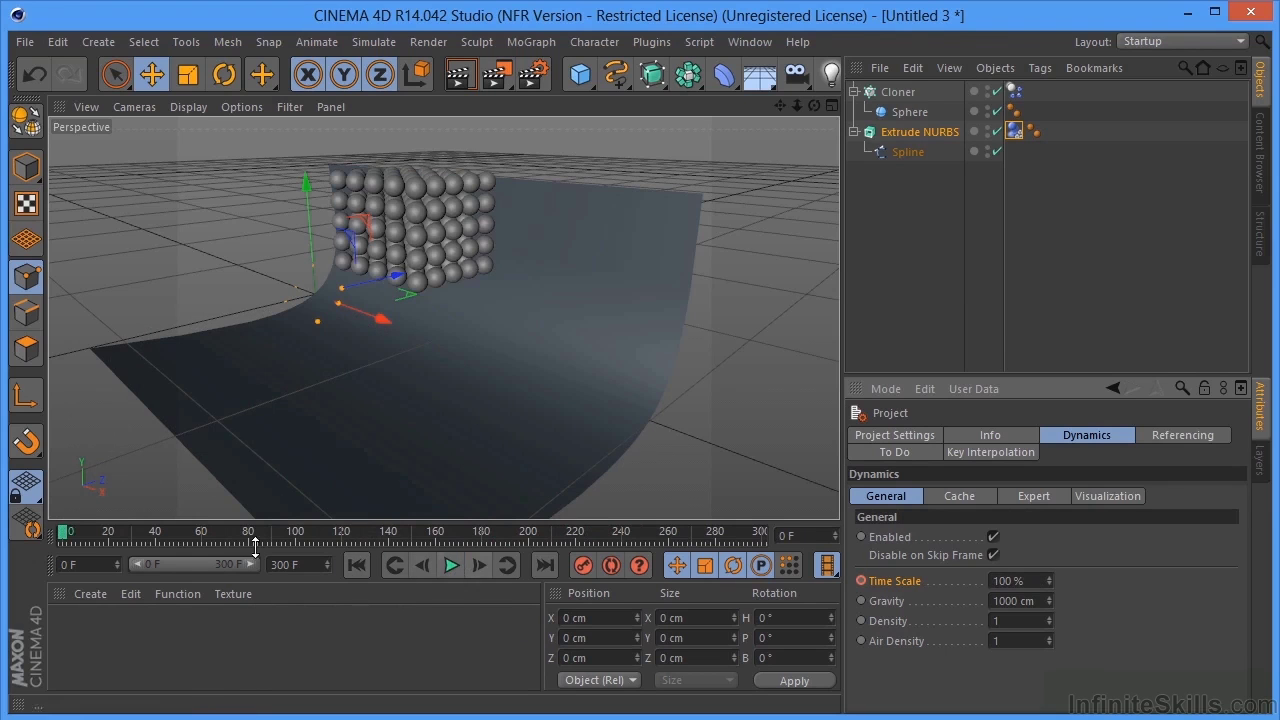
# - At frame 160, change the Time Scale key value to 600%
pyautogui.moveTo(102, 538); pyautogui.dragTo(435, 548)
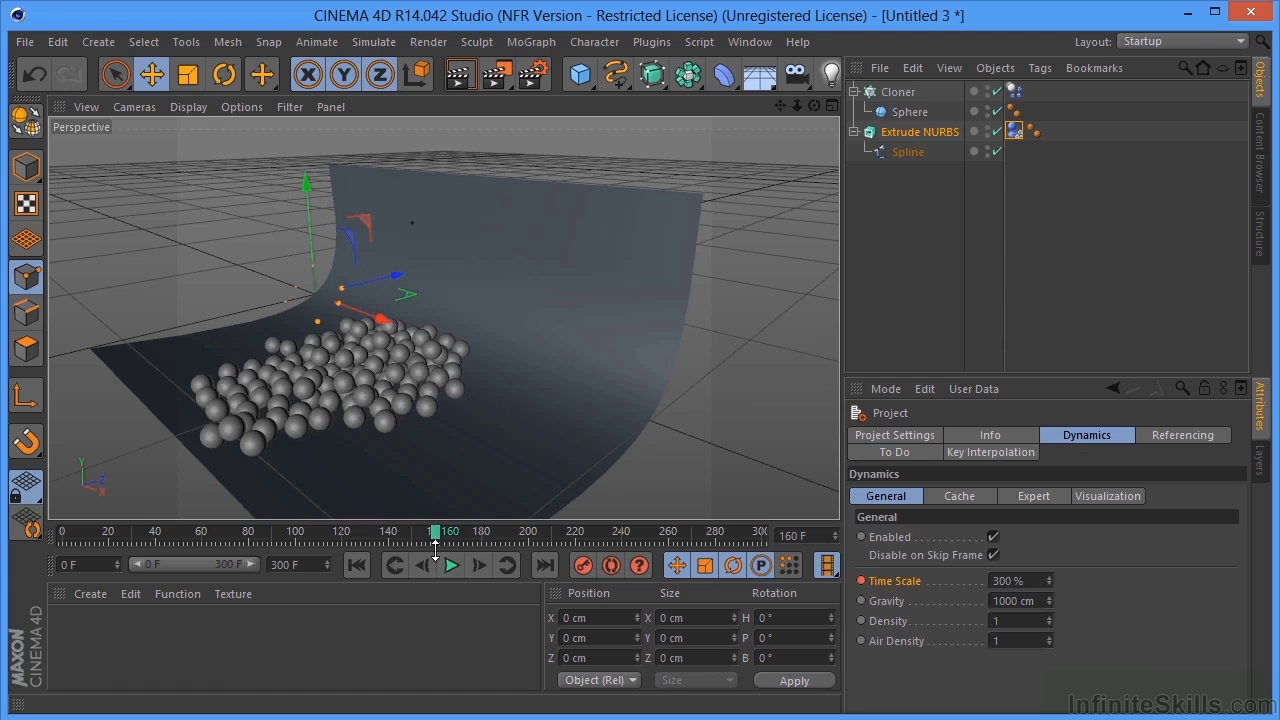
pyautogui.click(1046, 583)
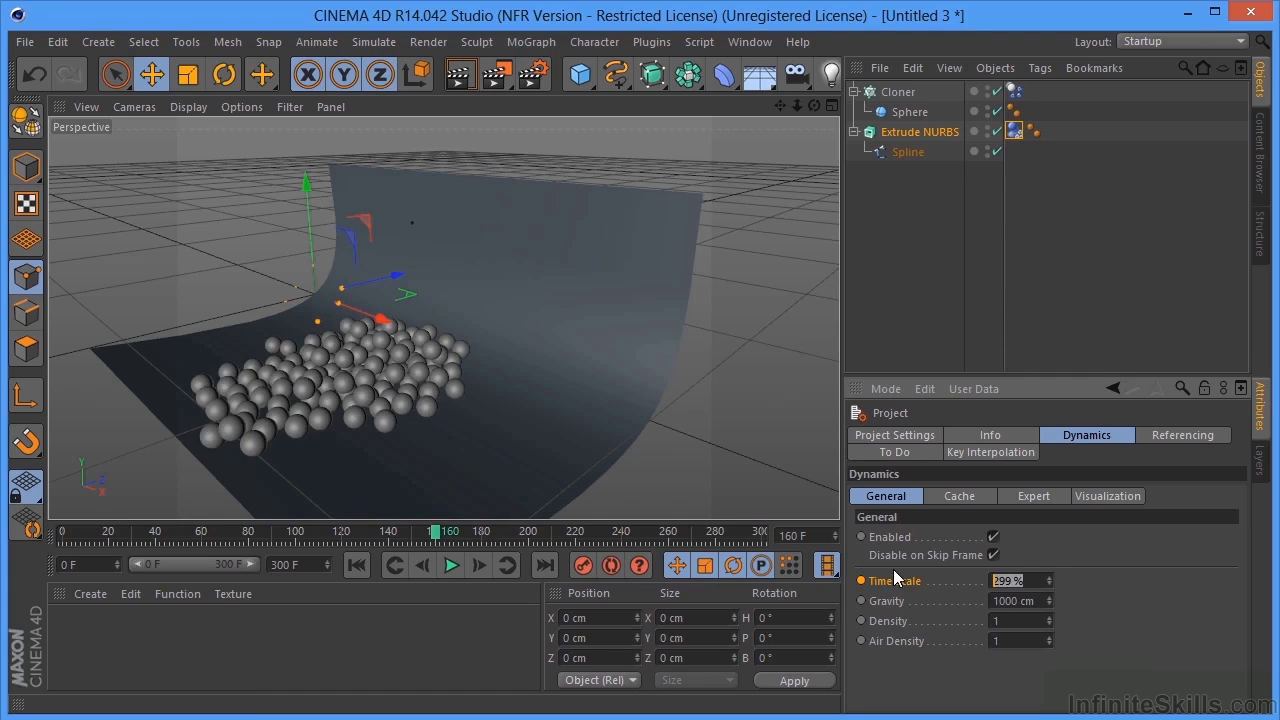
pyautogui.write('600')
# - Replay the simulation from the first frame, then rewind to the start
pyautogui.click(364, 567)
pyautogui.click(452, 566)
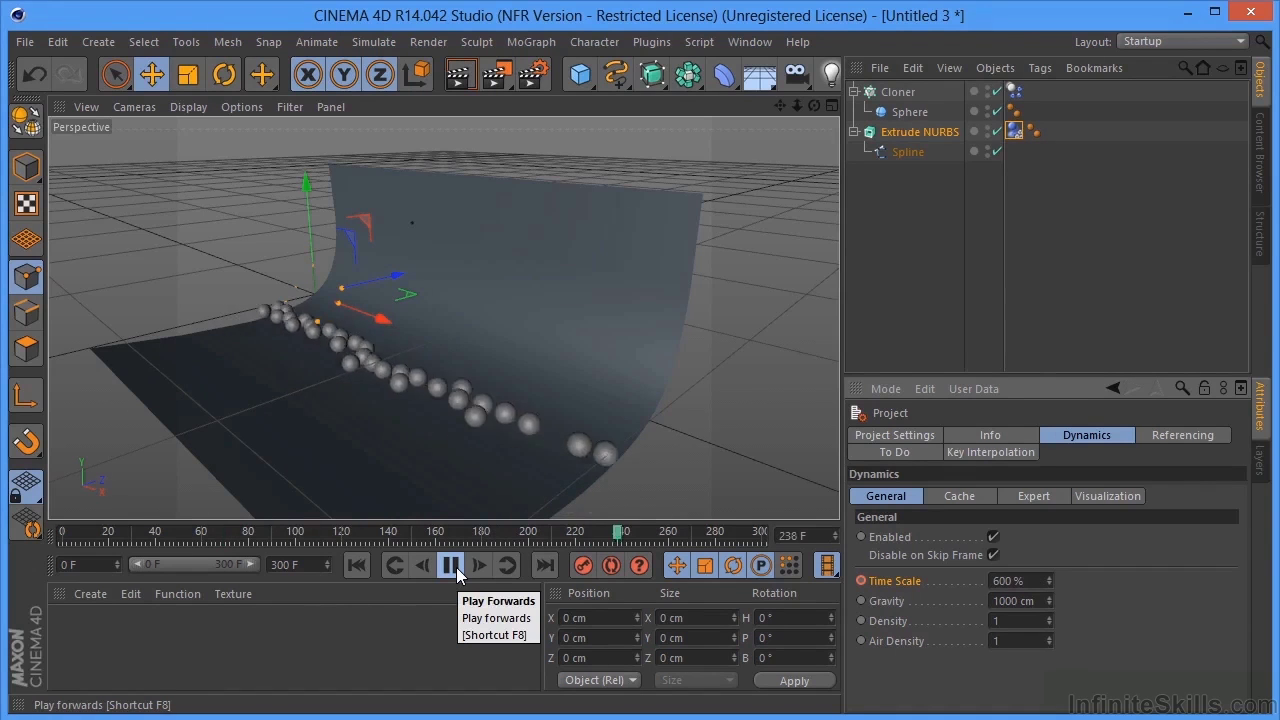
pyautogui.click(454, 567)
pyautogui.click(358, 566)
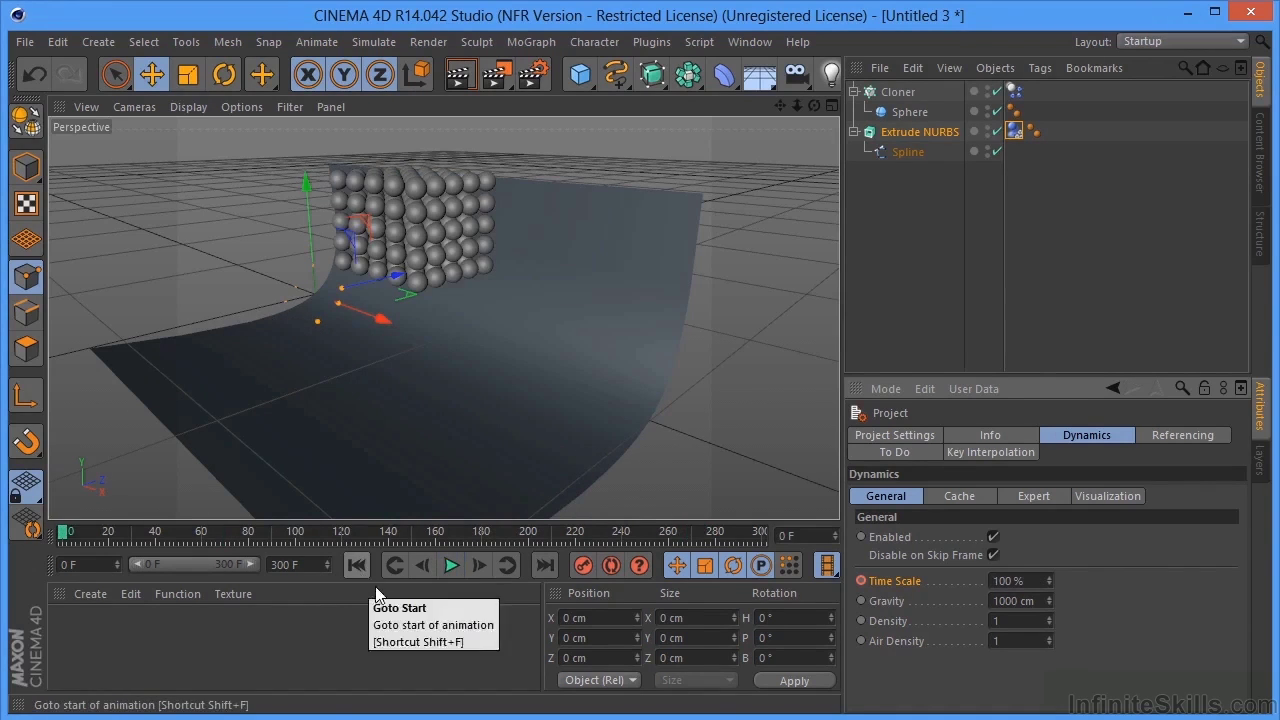
# - Start a new project and add a Plane scaled to about 1321 cm across
pyautogui.click(24, 42)
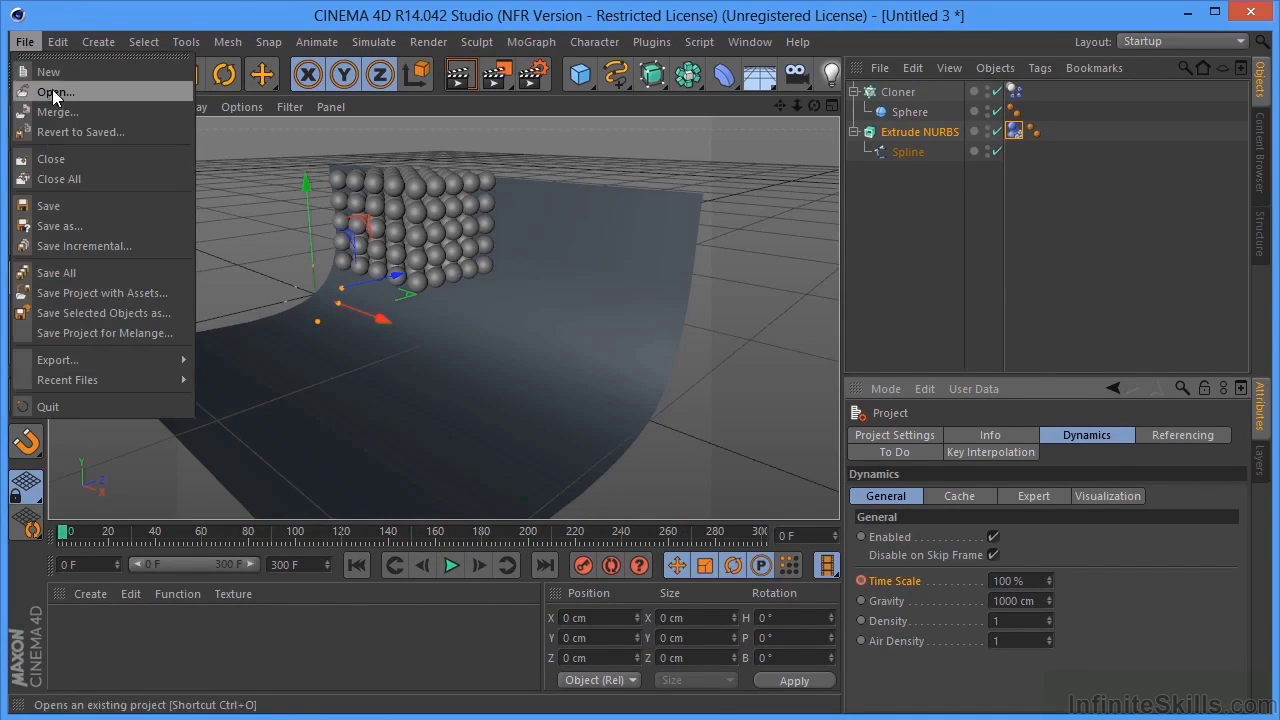
pyautogui.click(54, 74)
pyautogui.click(590, 78)
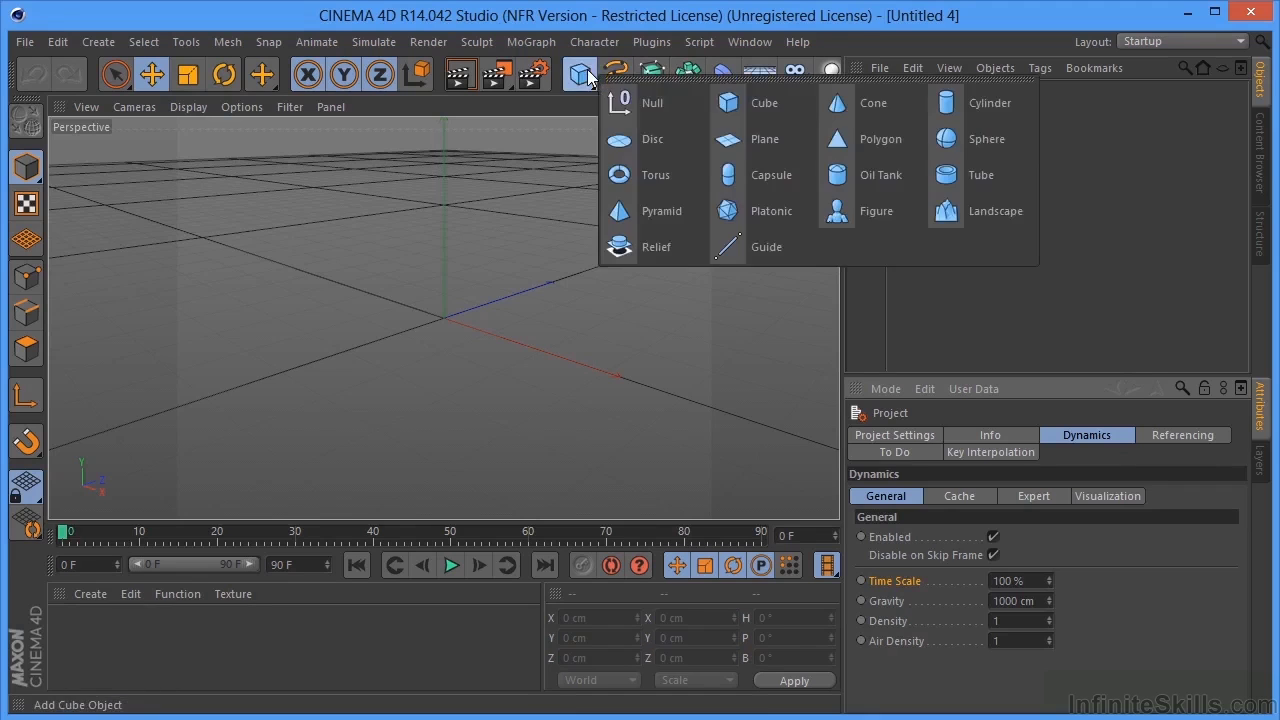
pyautogui.click(700, 214)
pyautogui.click(188, 74)
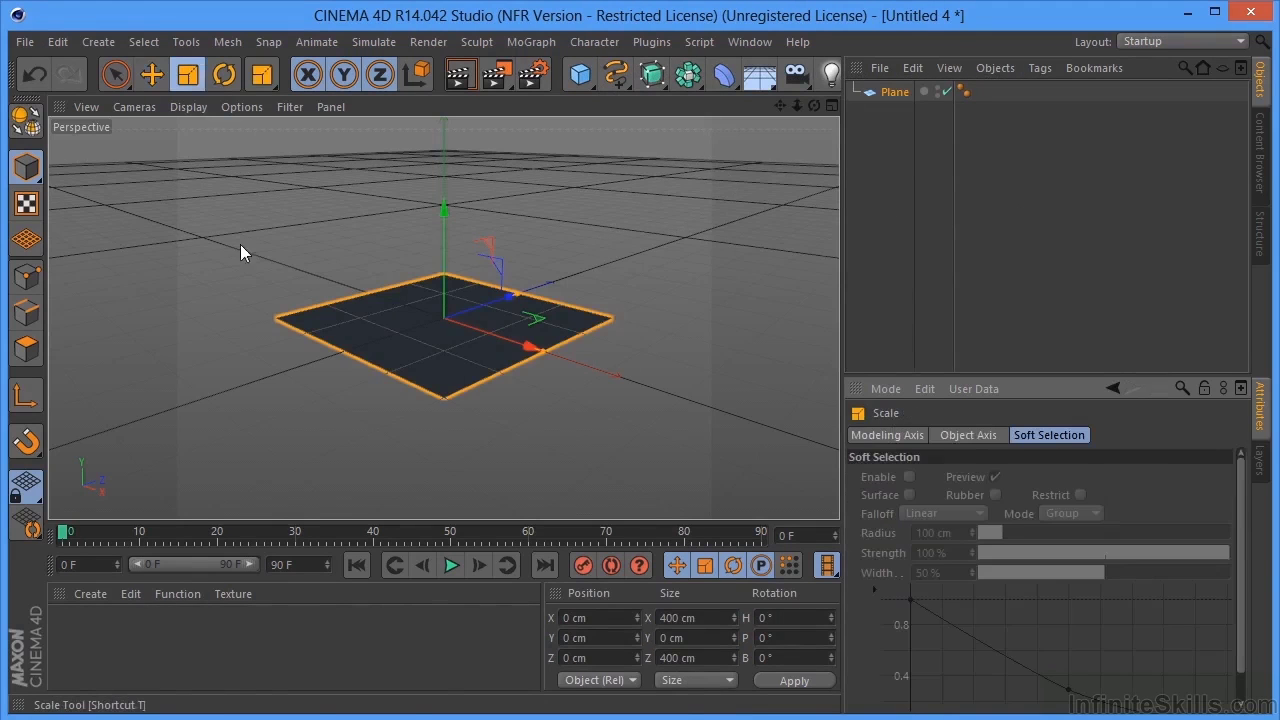
pyautogui.moveTo(285, 364); pyautogui.dragTo(560, 320)
pyautogui.moveTo(312, 289); pyautogui.dragTo(436, 230)
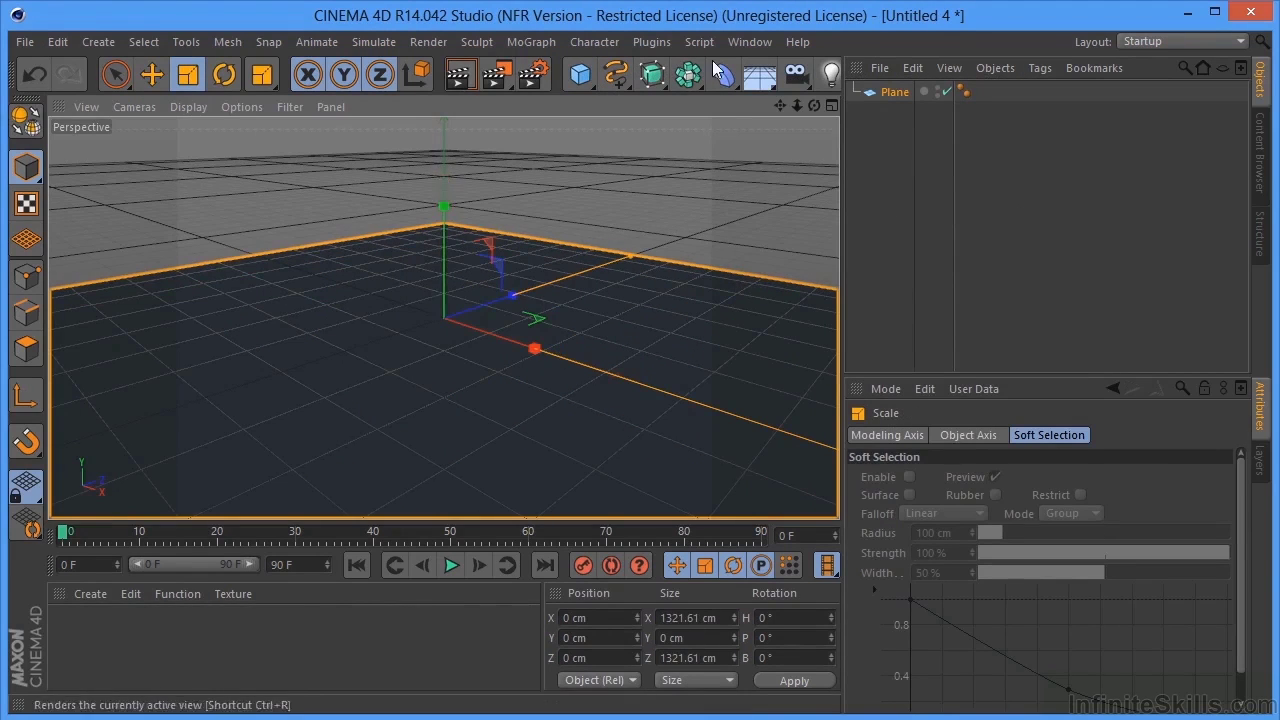
# - Make the Plane a collider body
pyautogui.rightClick(897, 96)
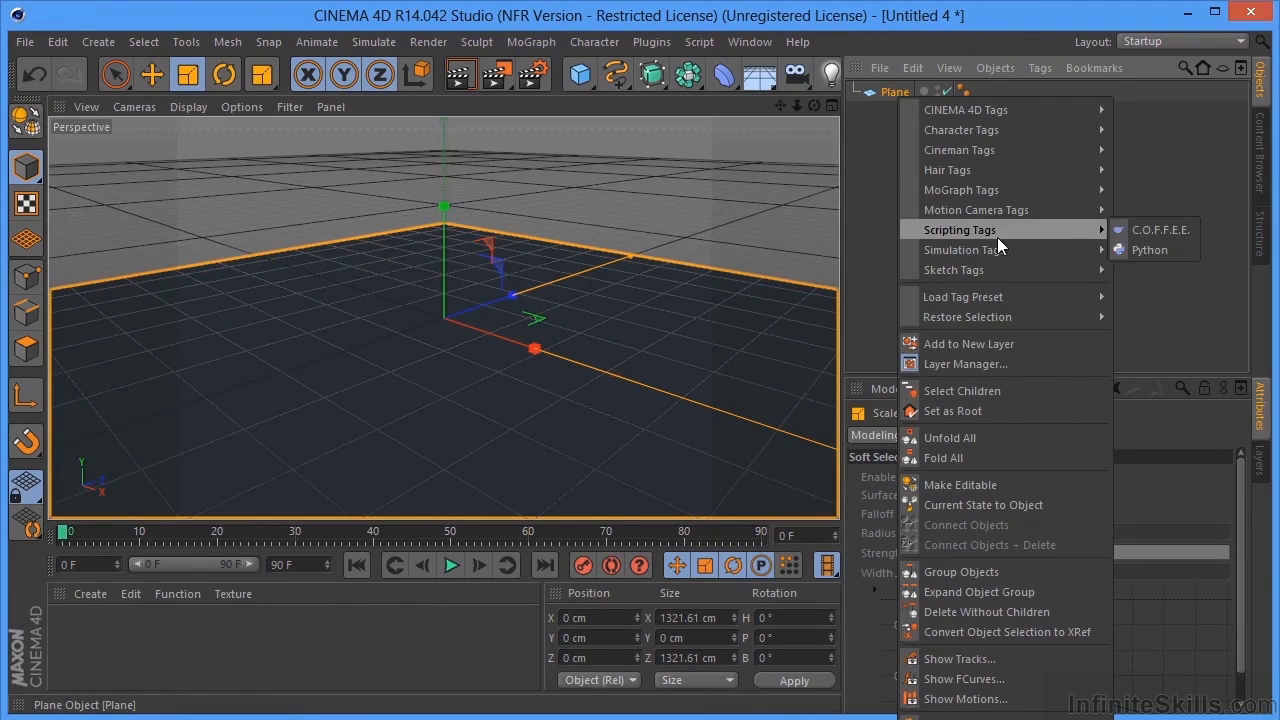
pyautogui.moveTo(980, 258)
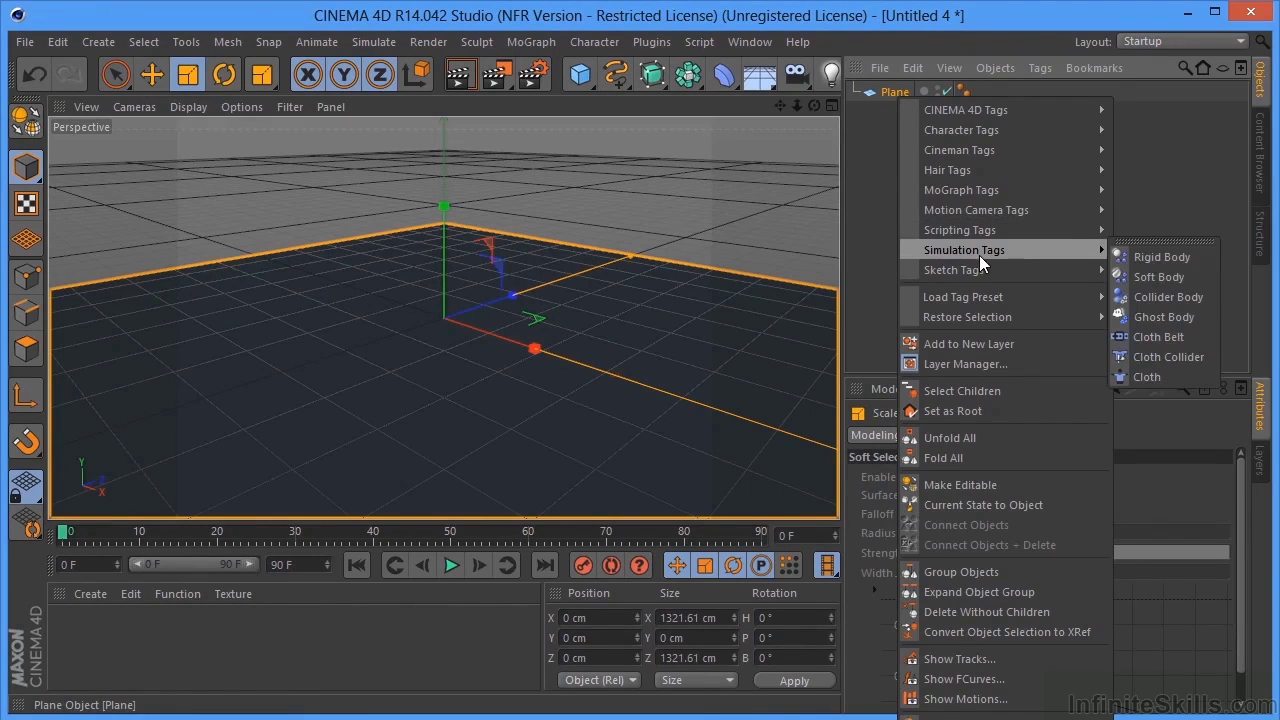
pyautogui.click(1140, 295)
# - Add a Platonic solid about 39 cm across, raised about 310 cm above the plane
pyautogui.click(569, 81)
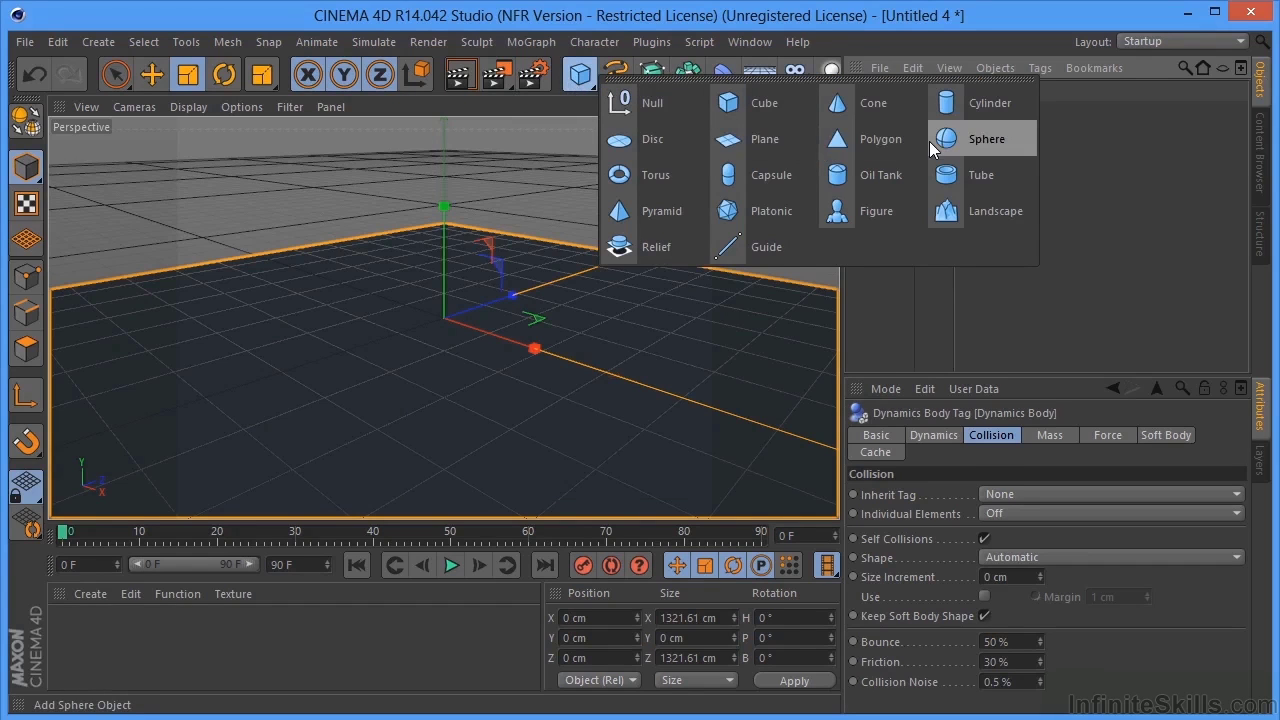
pyautogui.click(770, 214)
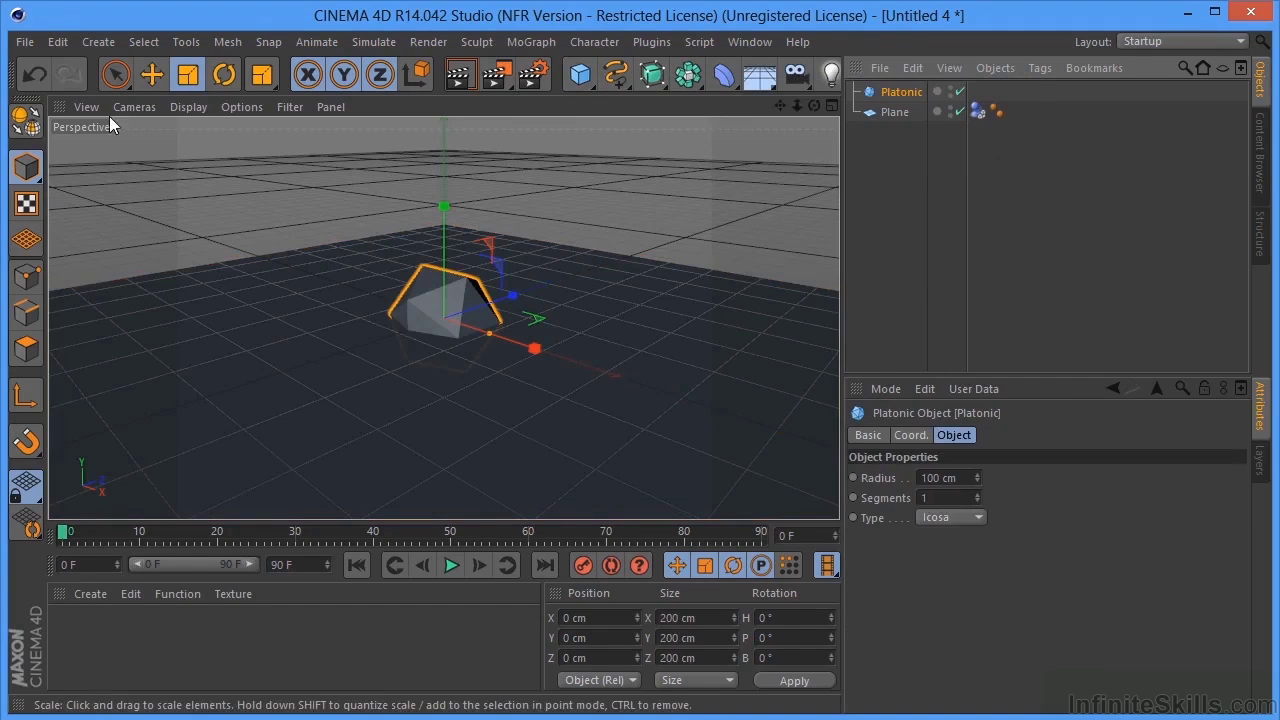
pyautogui.click(187, 74)
pyautogui.moveTo(347, 194); pyautogui.dragTo(282, 196)
pyautogui.press('e')
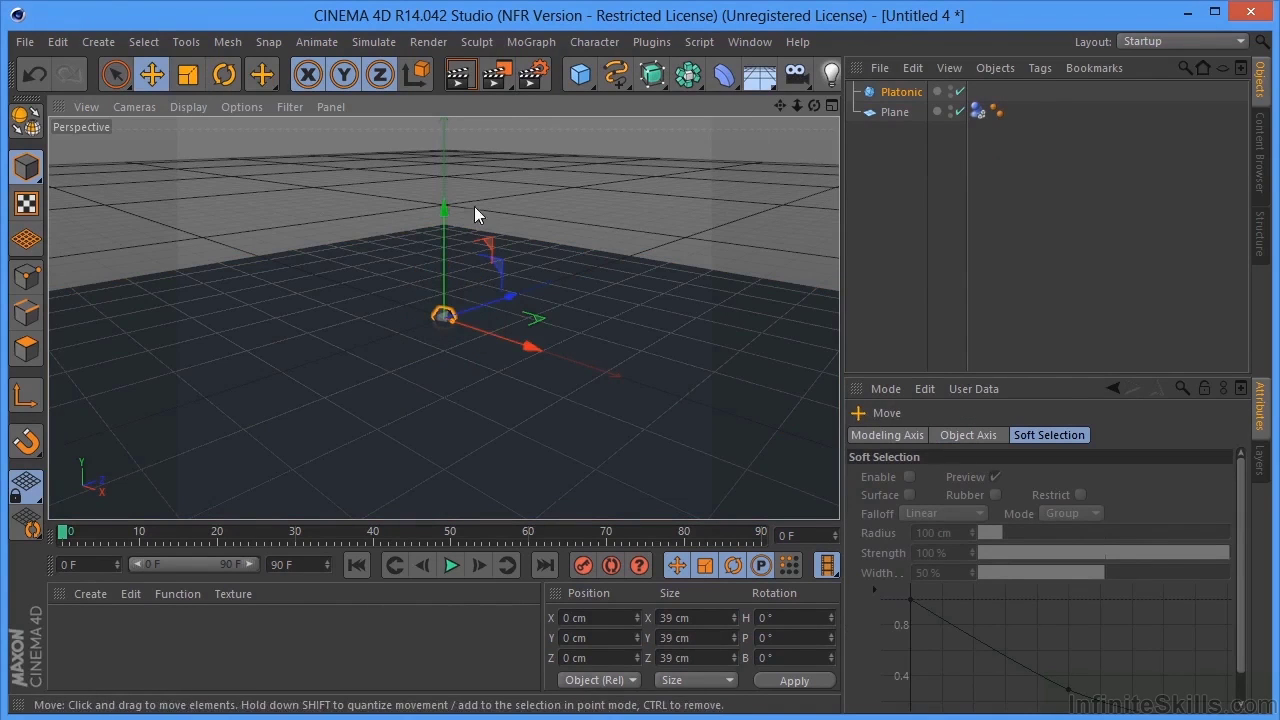
pyautogui.moveTo(447, 230); pyautogui.dragTo(446, 221)
pyautogui.scroll(-3, 621, 206)
pyautogui.moveTo(787, 106); pyautogui.dragTo(801, 237)
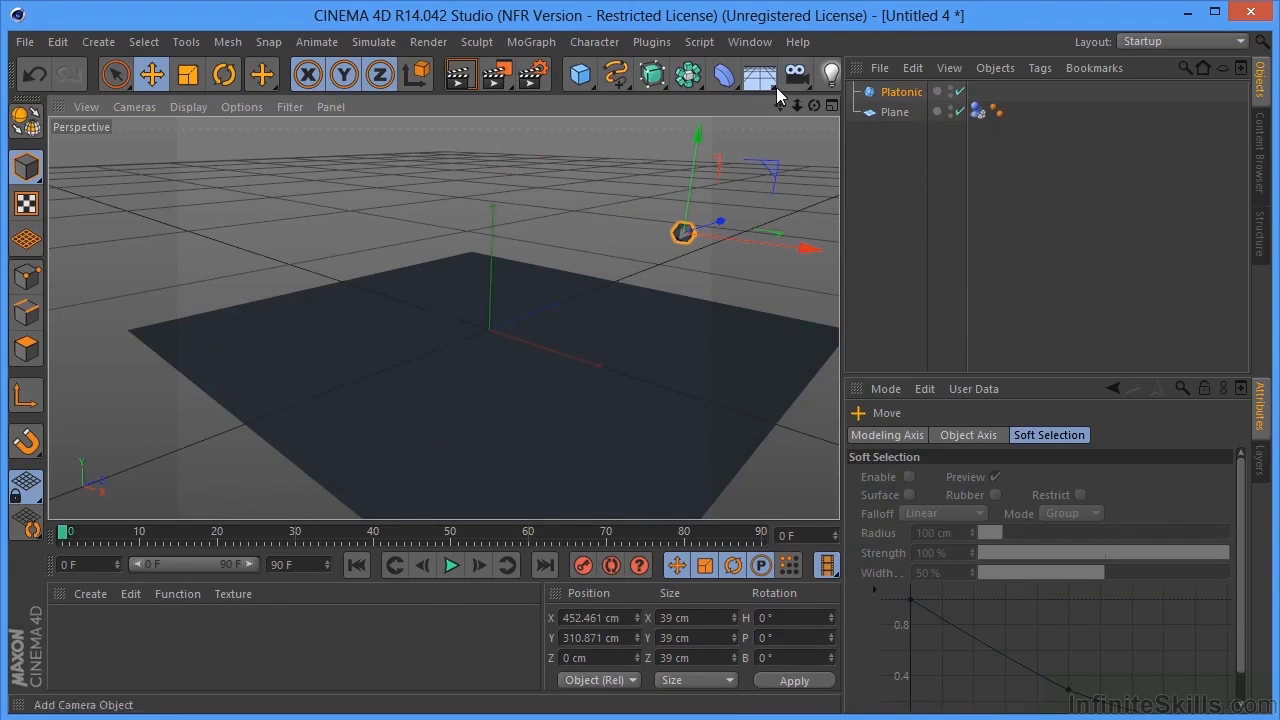
pyautogui.click(905, 93)
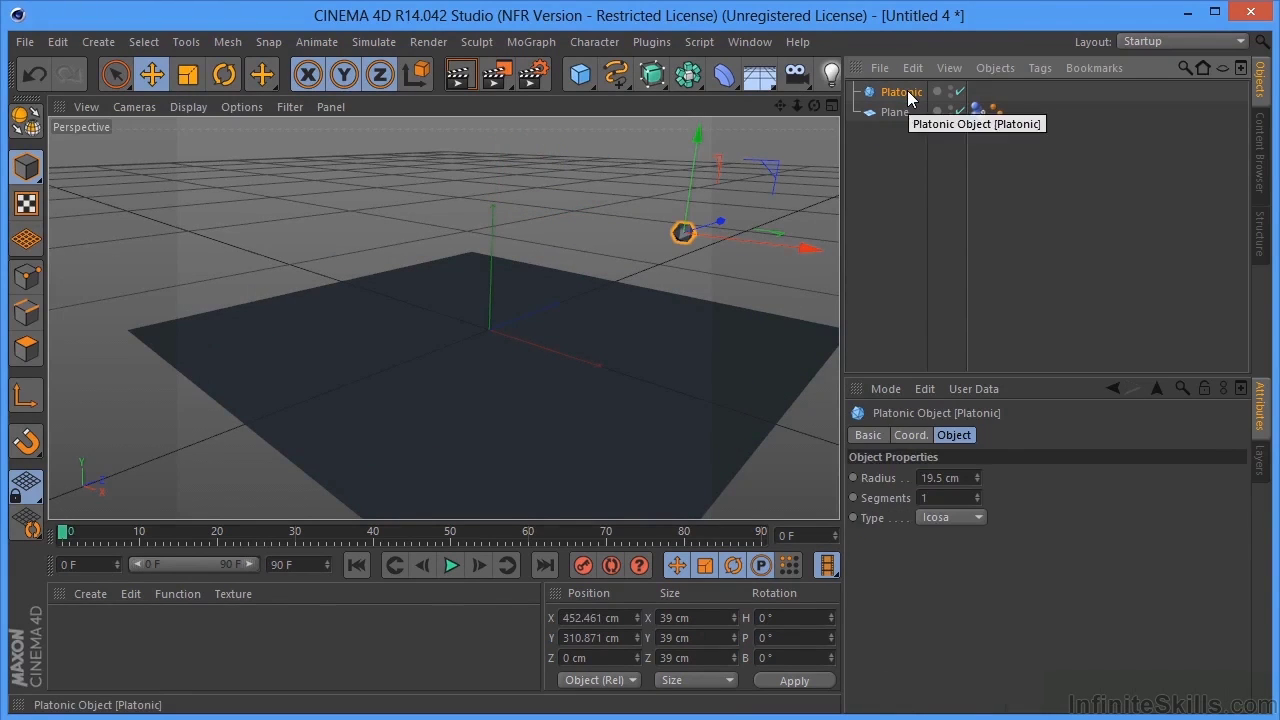
# - Put the Platonic in a Cloner set to Grid Array with count 5, 5, 5
pyautogui.click(544, 43)
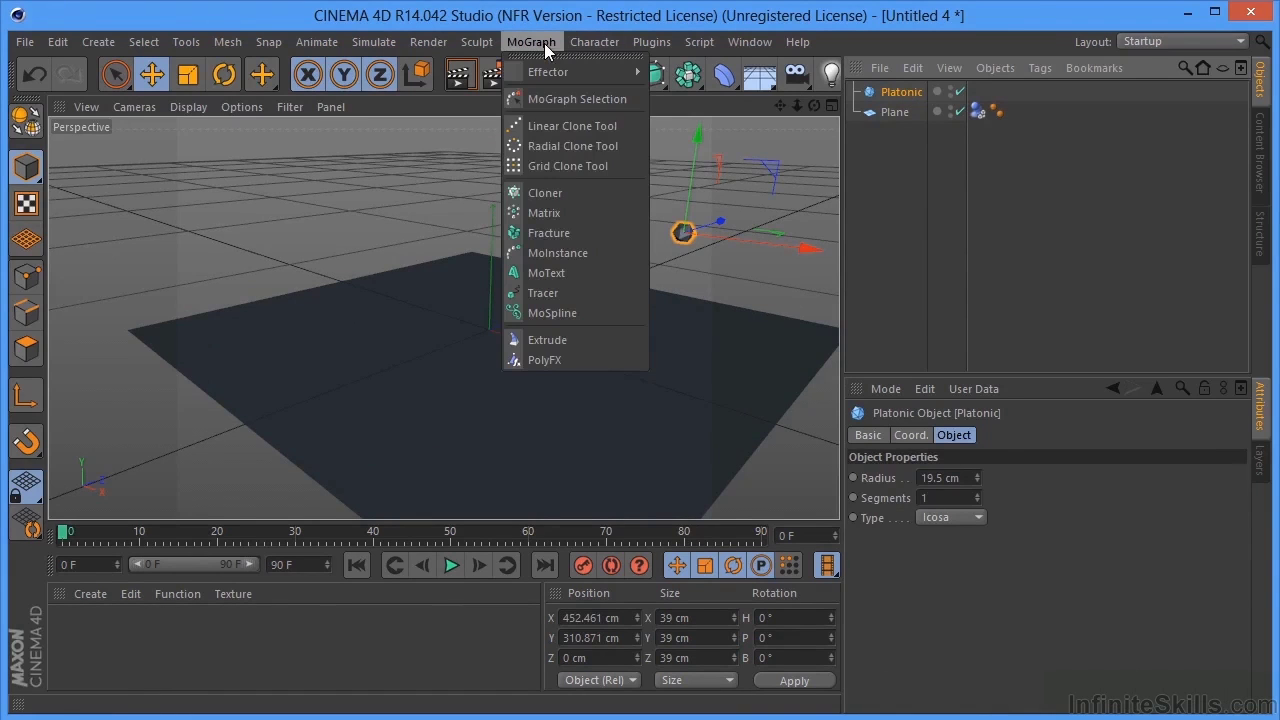
pyautogui.click(573, 189)
pyautogui.click(938, 480)
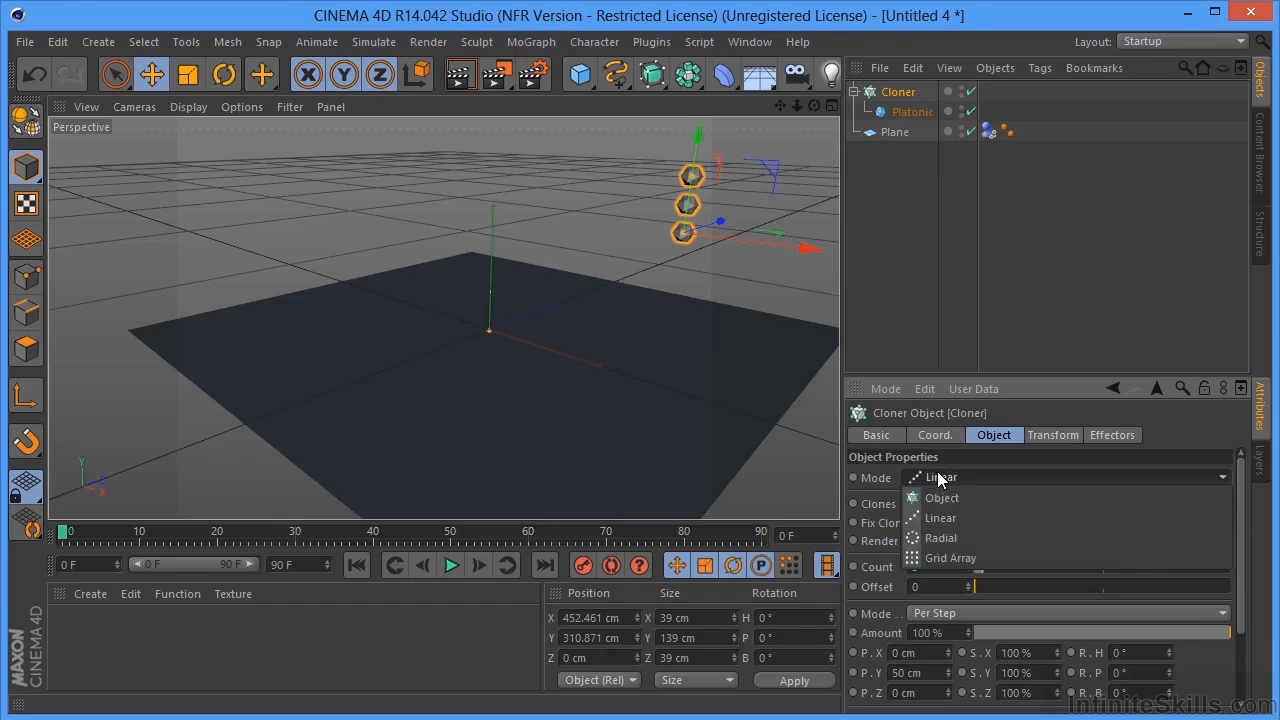
pyautogui.click(945, 551)
pyautogui.click(944, 560)
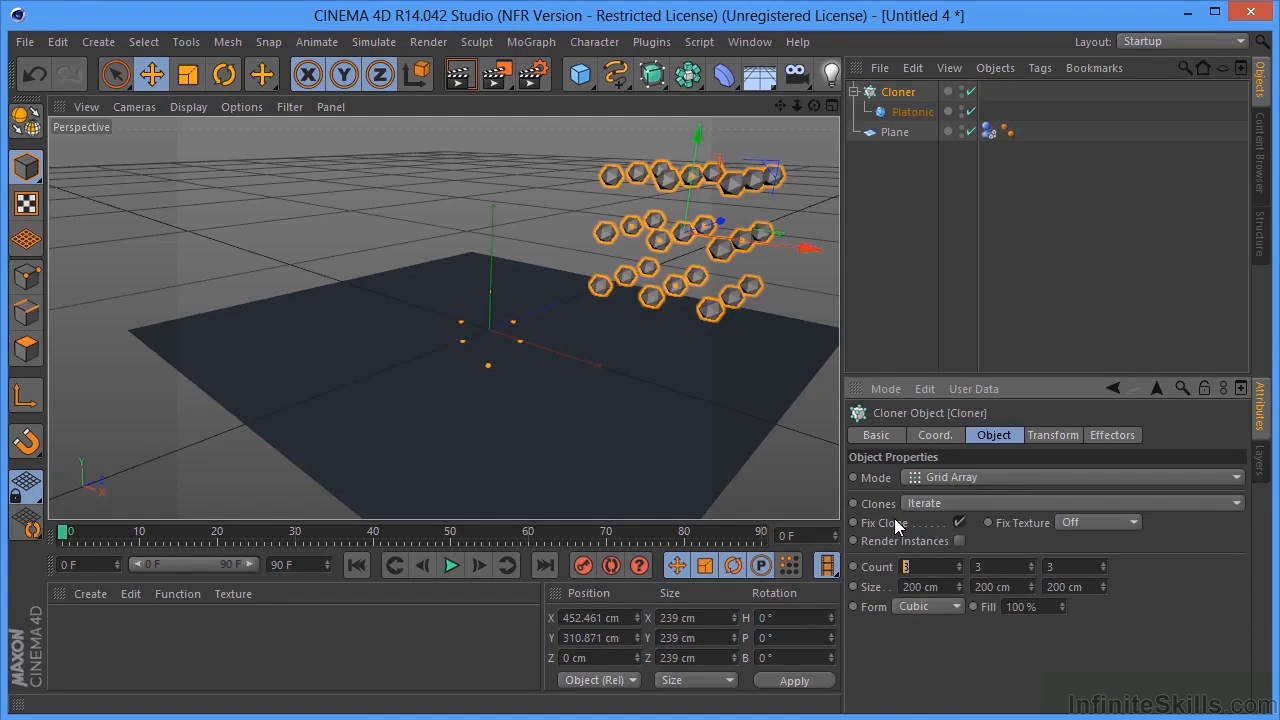
pyautogui.write('5')
pyautogui.press('Tab')
pyautogui.write('5')
pyautogui.press('Tab')
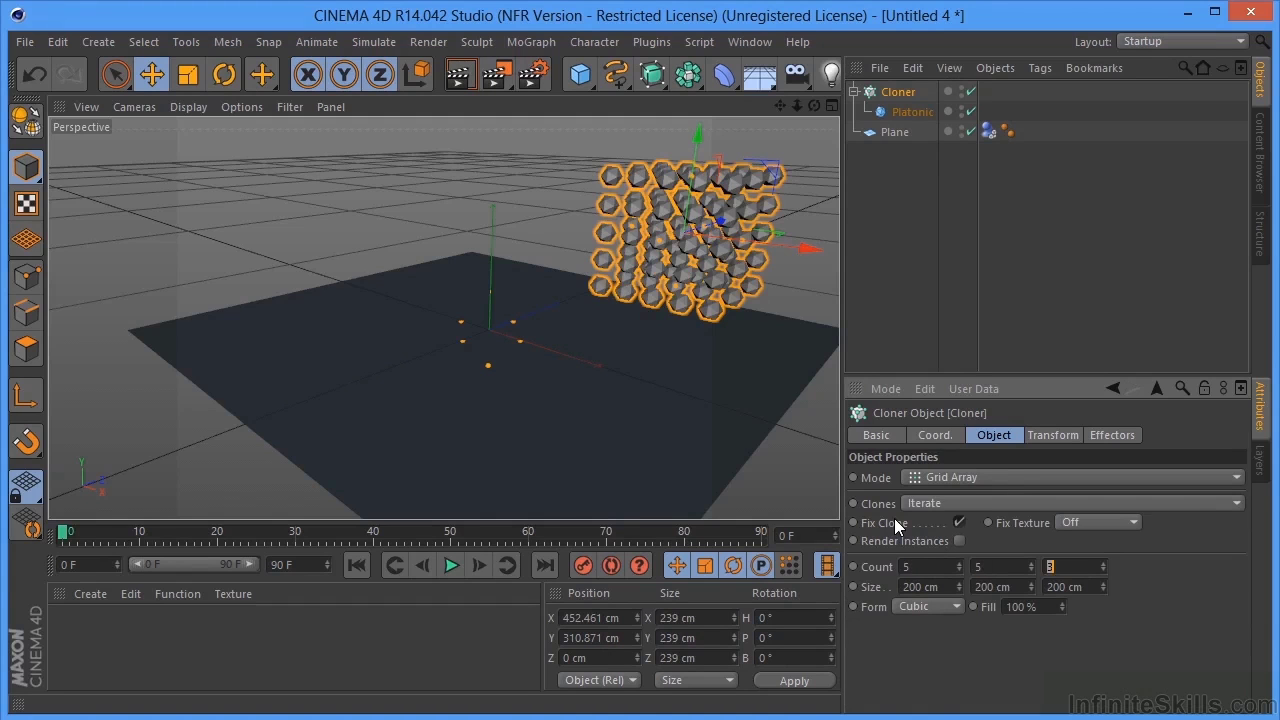
pyautogui.write('5')
pyautogui.press('Tab')
# - Tag the Cloner as a Rigid Body, applied to children, with Individual Elements set to All
pyautogui.moveTo(780, 106)
pyautogui.mouseDown()
pyautogui.moveTo(444, 318)
pyautogui.moveTo(402, 318)
pyautogui.mouseUp()
pyautogui.moveTo(814, 105); pyautogui.dragTo(840, 112)
pyautogui.rightClick(898, 110)
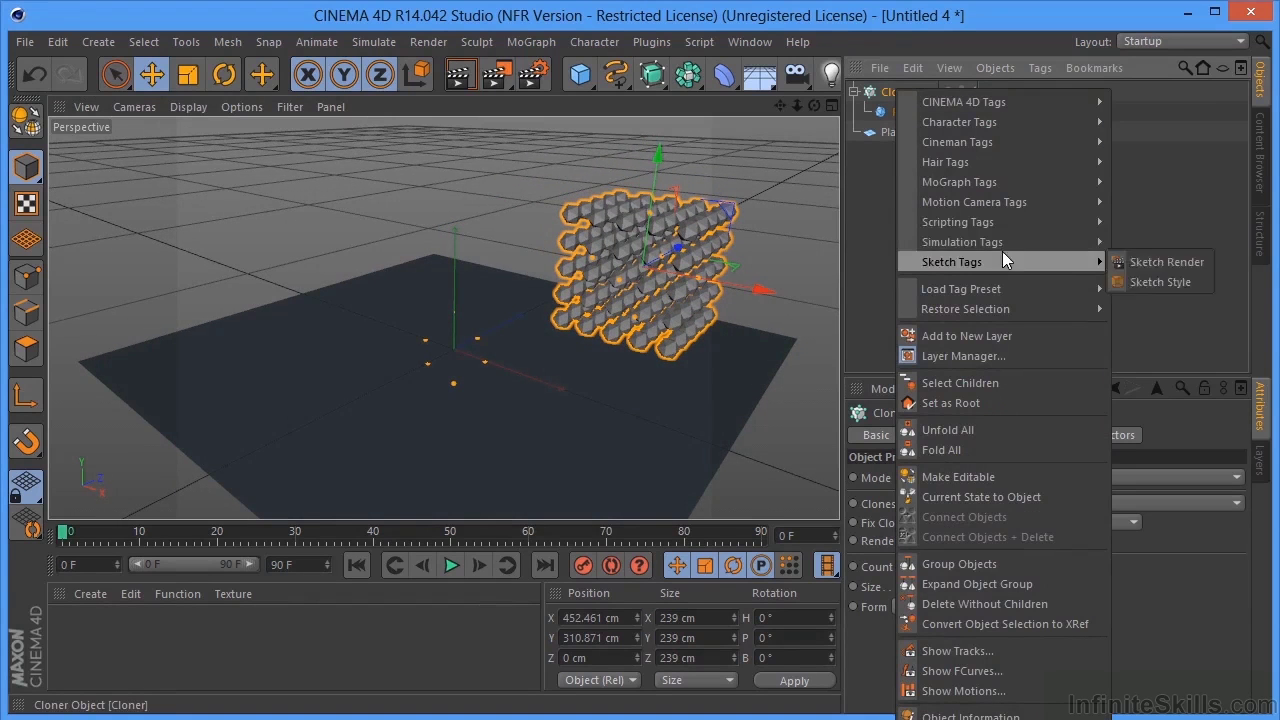
pyautogui.moveTo(1003, 242)
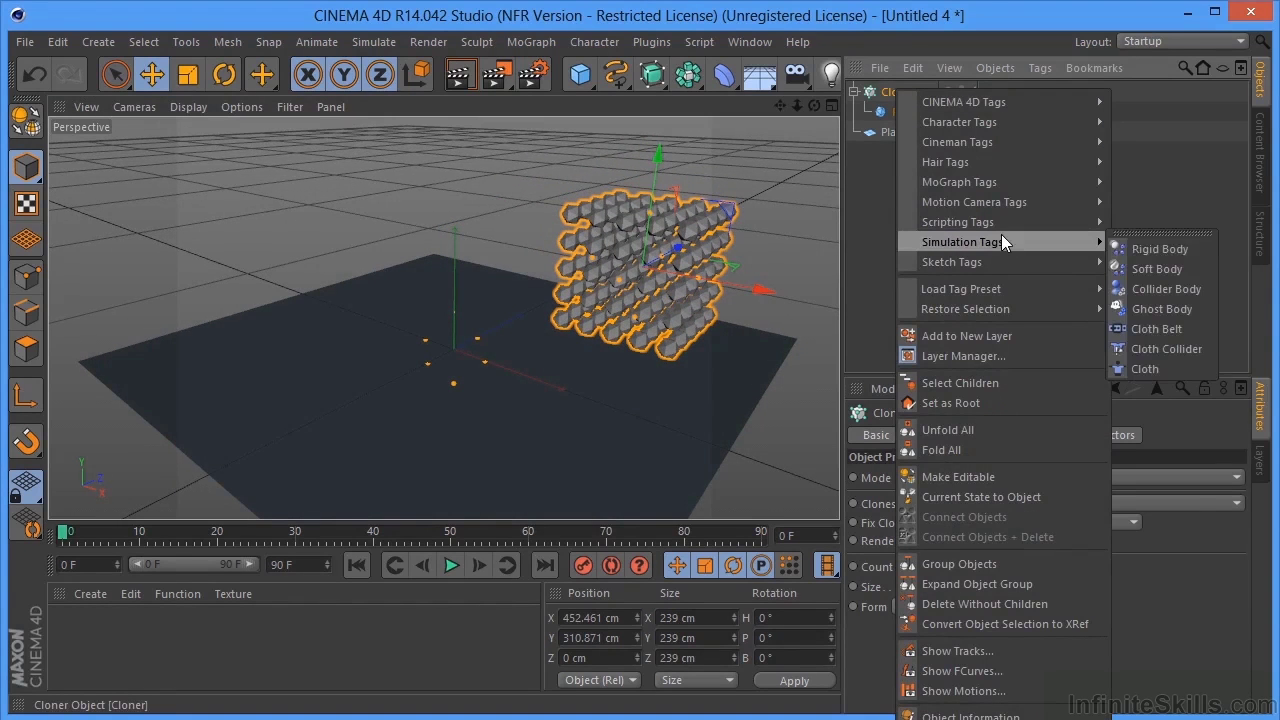
pyautogui.click(1198, 250)
pyautogui.click(1007, 492)
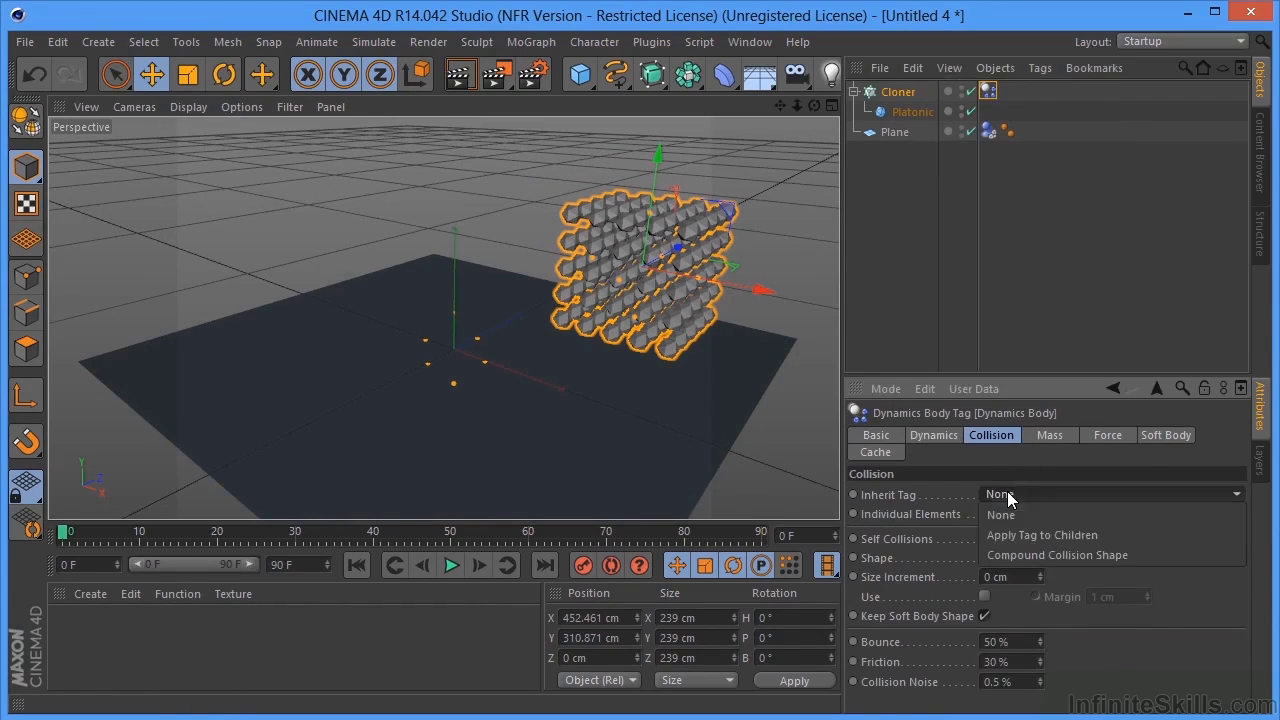
pyautogui.click(1010, 534)
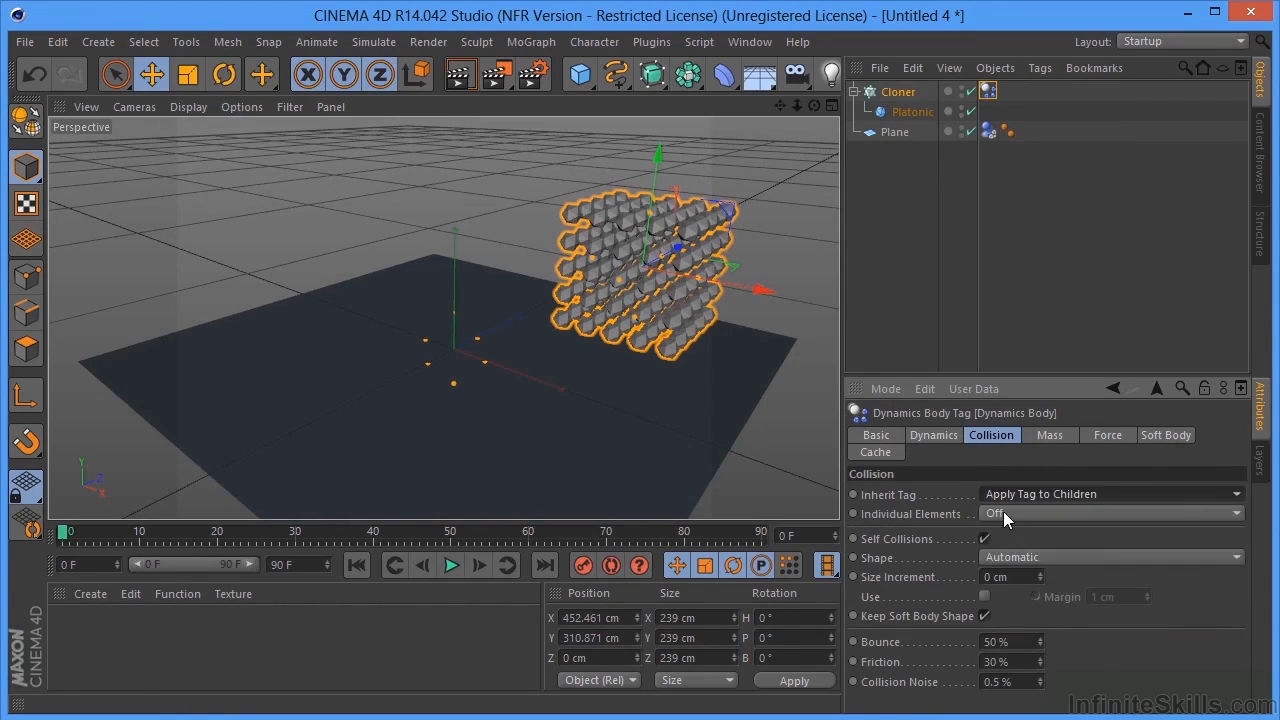
pyautogui.click(1003, 511)
pyautogui.click(998, 596)
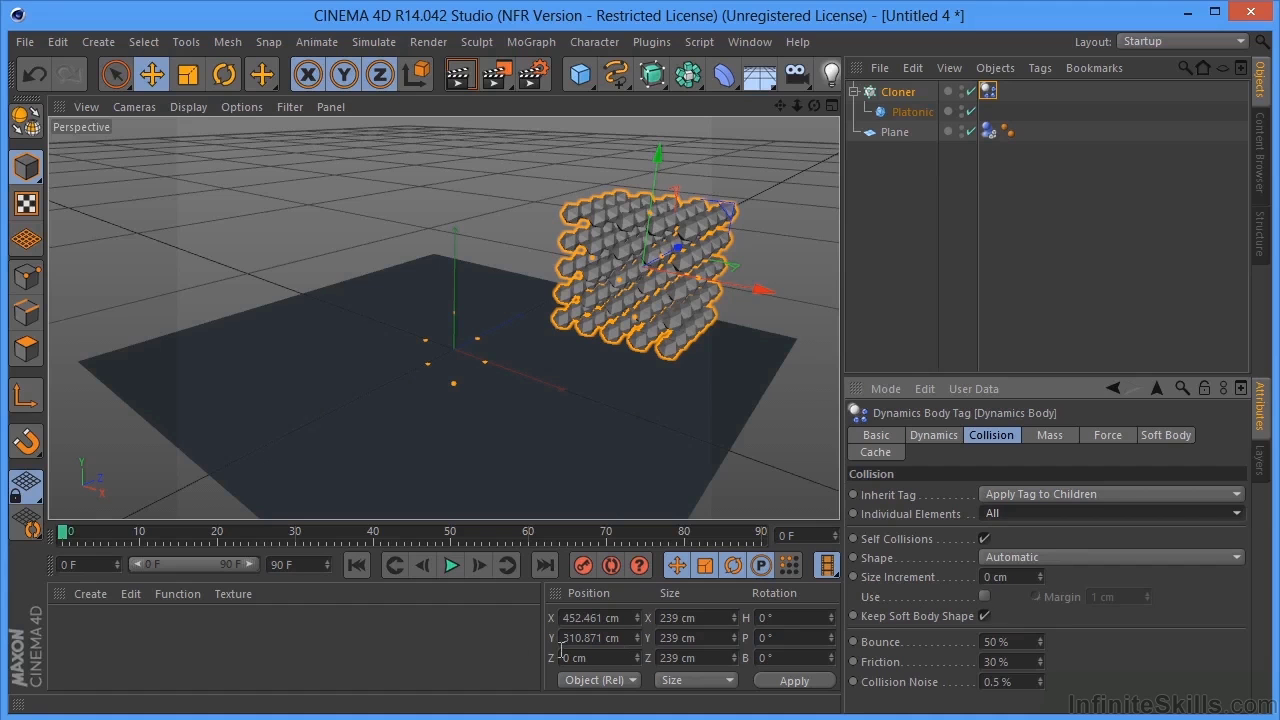
# - Play the simulation to watch the clones fall, then rewind to frame 0
pyautogui.click(451, 566)
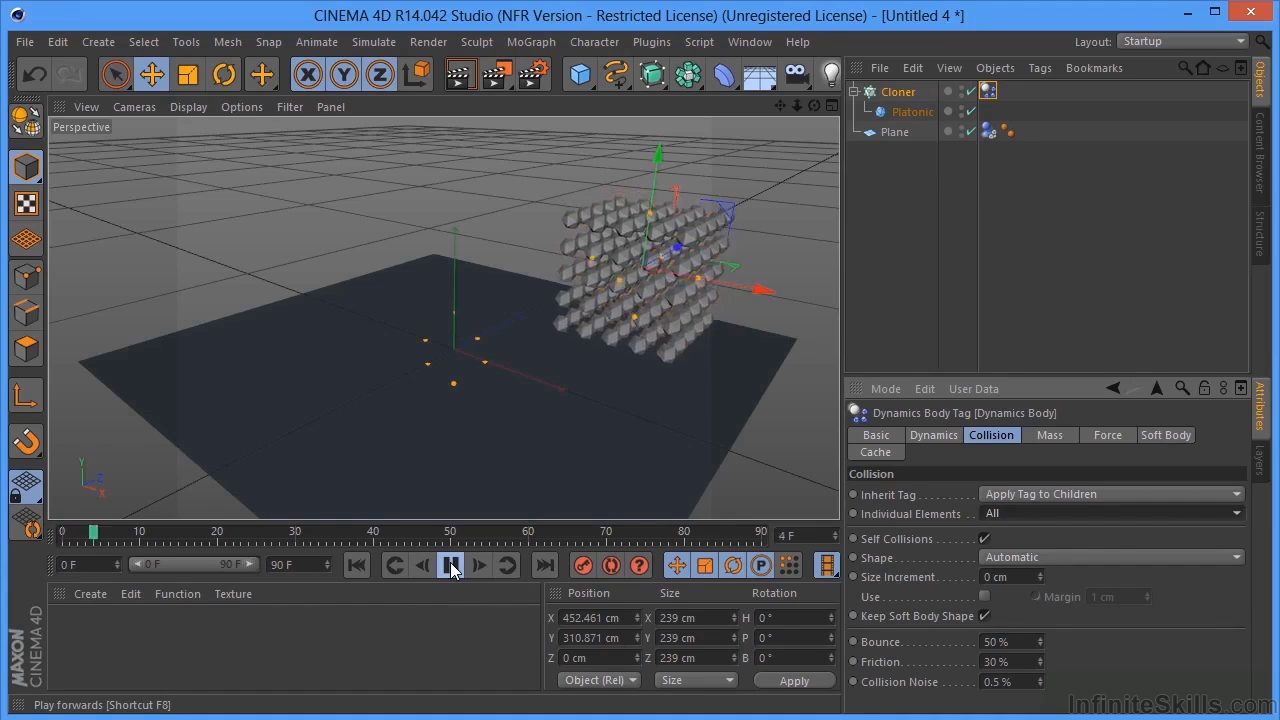
pyautogui.click(451, 566)
pyautogui.click(358, 564)
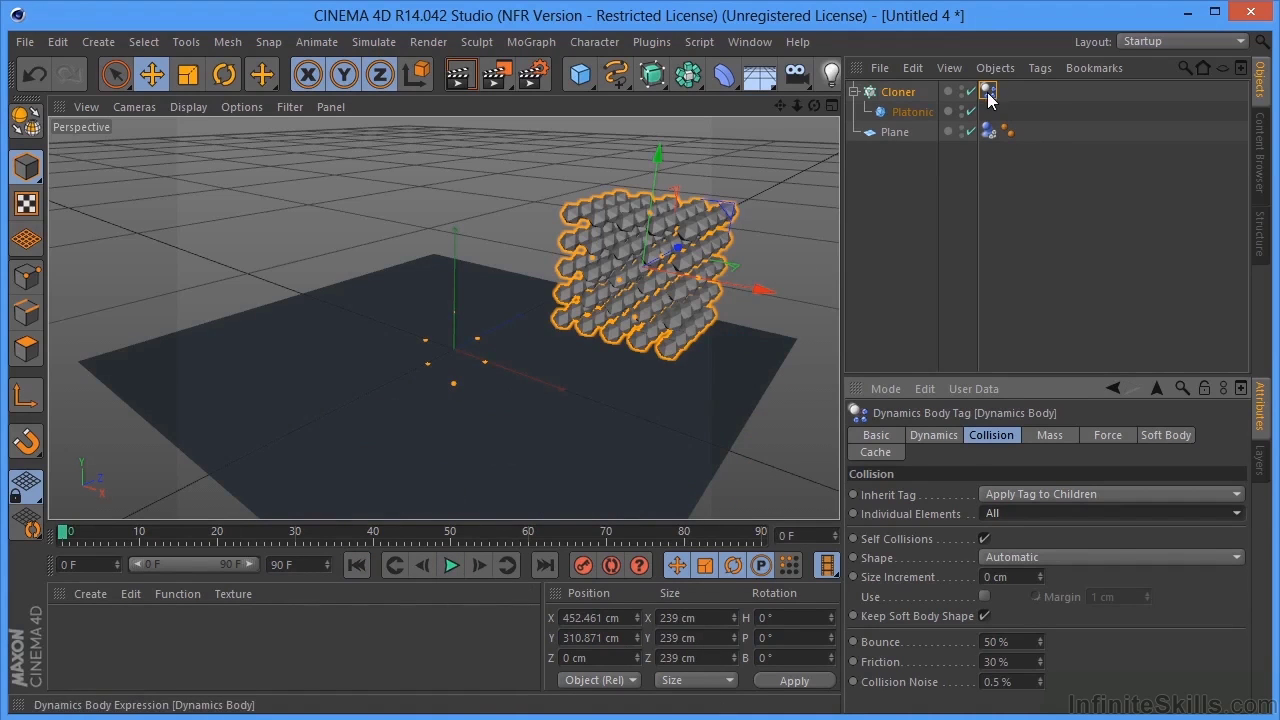
# - On the Cloner's Rigid Body tag, enable Custom Initial Velocity with Linear Velocity X -500 cm
pyautogui.click(988, 92)
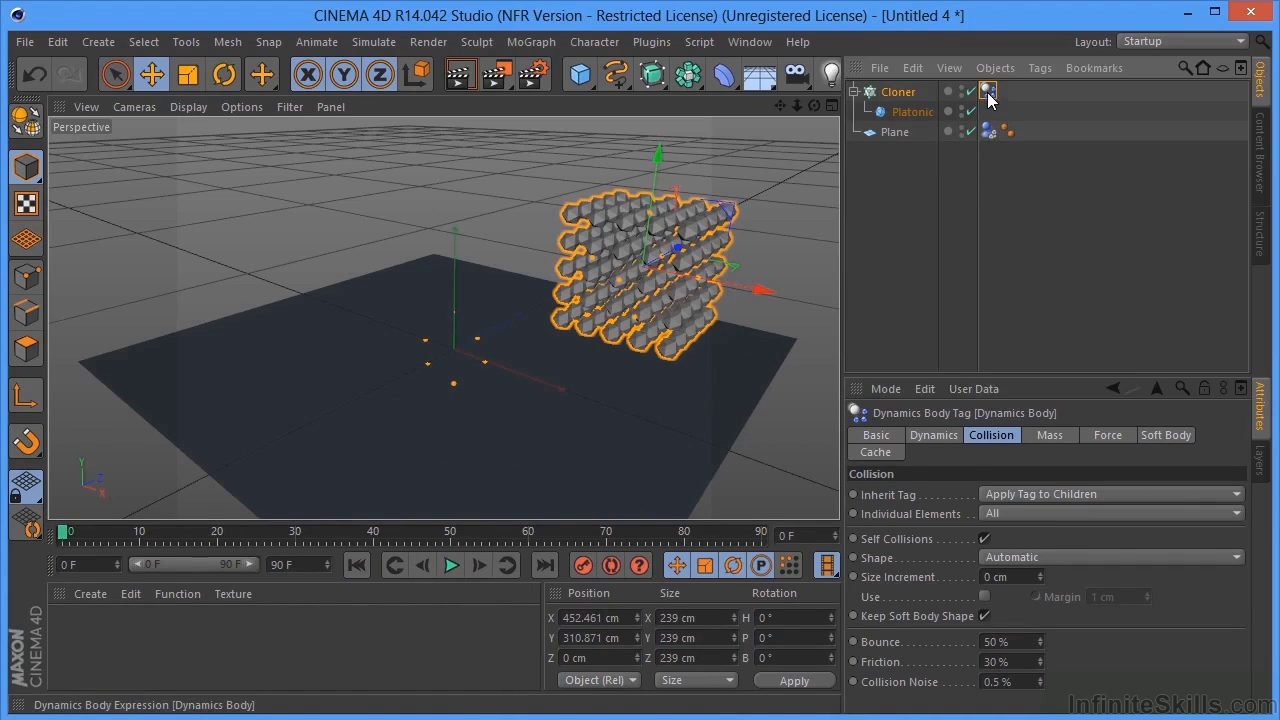
pyautogui.click(924, 438)
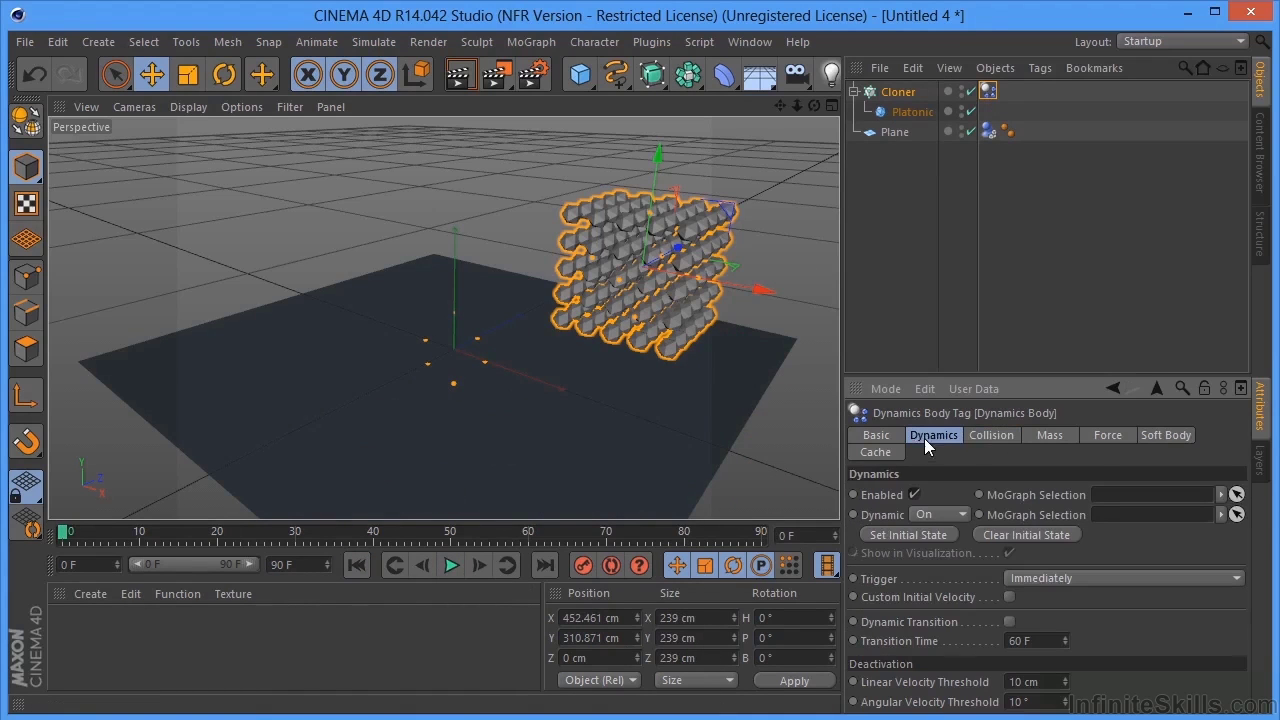
pyautogui.click(1009, 597)
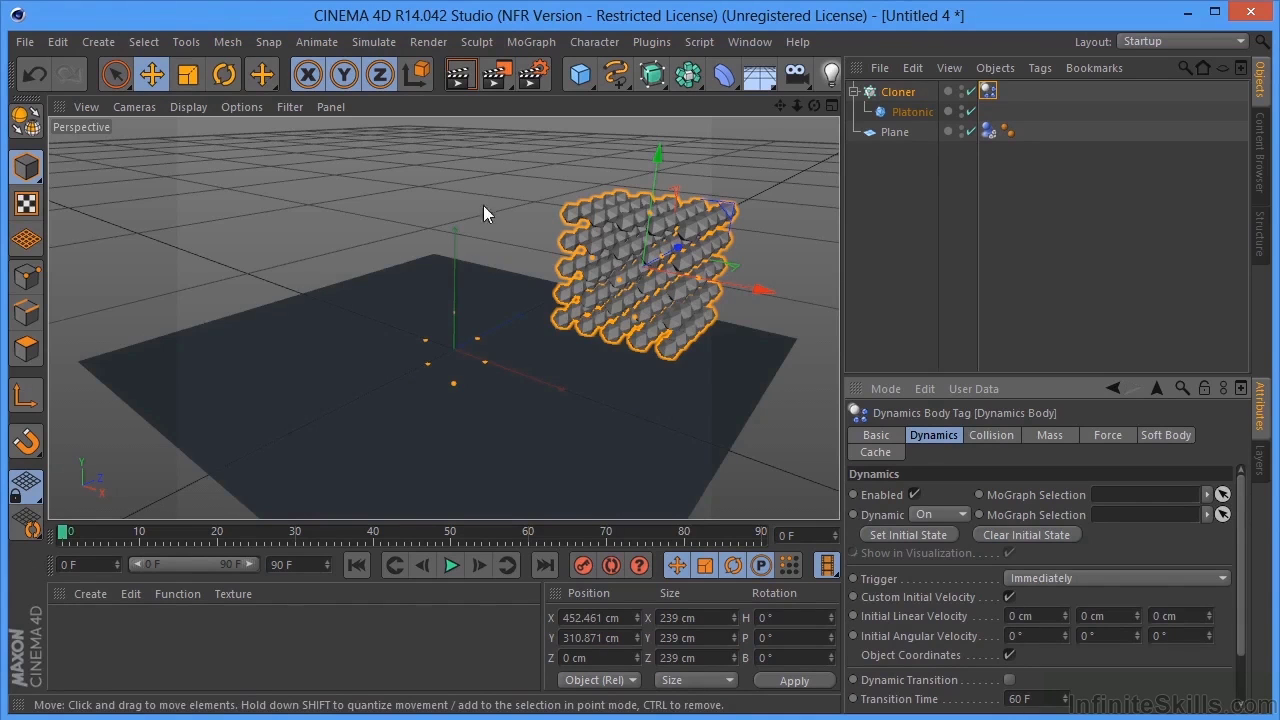
pyautogui.click(1034, 618)
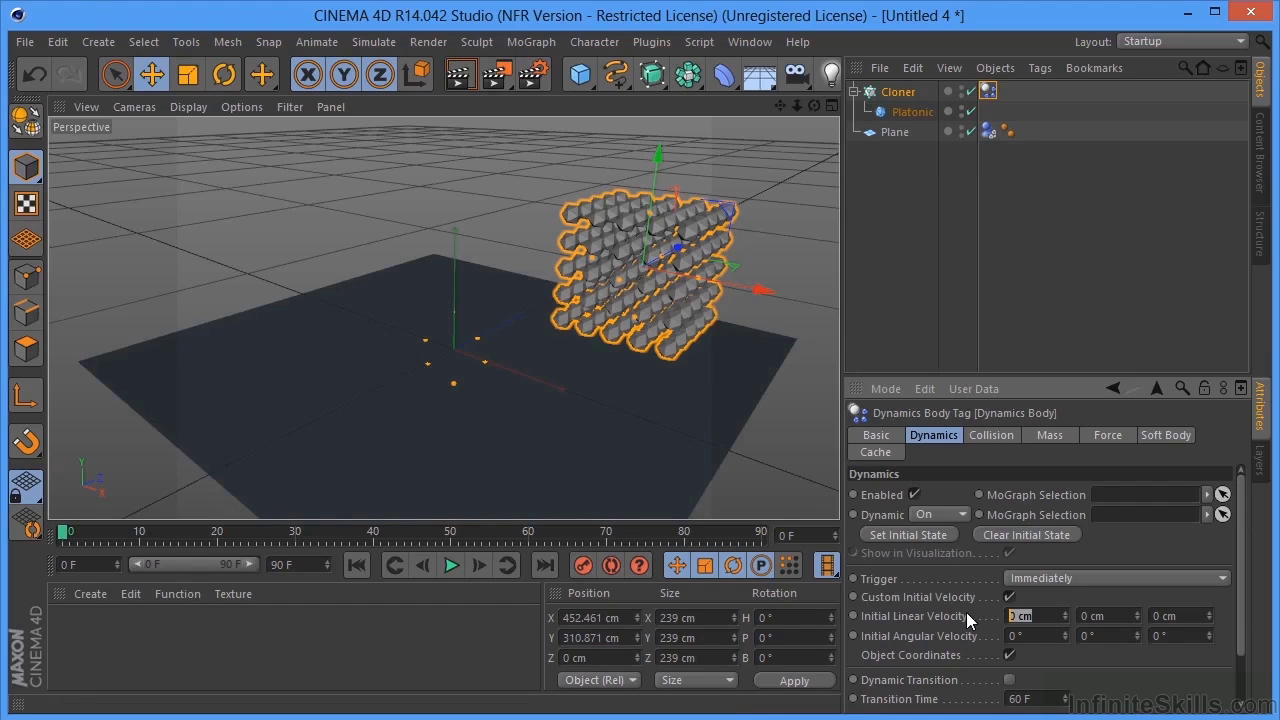
pyautogui.press('BackSpace')
pyautogui.write('-500')
pyautogui.press('Tab')
pyautogui.click(505, 398)
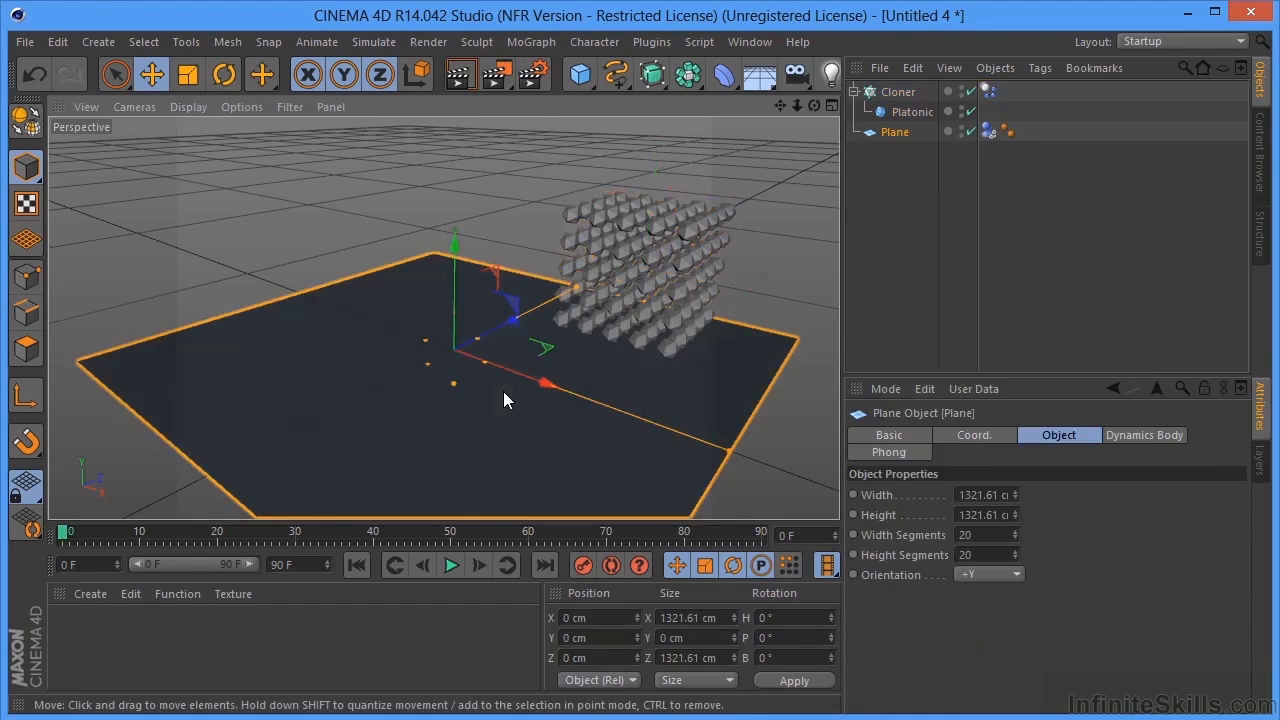
# - Scale the plane up to about 4137 cm across and zoom out to frame it
pyautogui.click(180, 78)
pyautogui.moveTo(165, 439); pyautogui.dragTo(276, 498)
pyautogui.keyDown('alt'); pyautogui.moveTo(650, 186); pyautogui.dragTo(282, 428, button='right'); pyautogui.keyUp('alt')
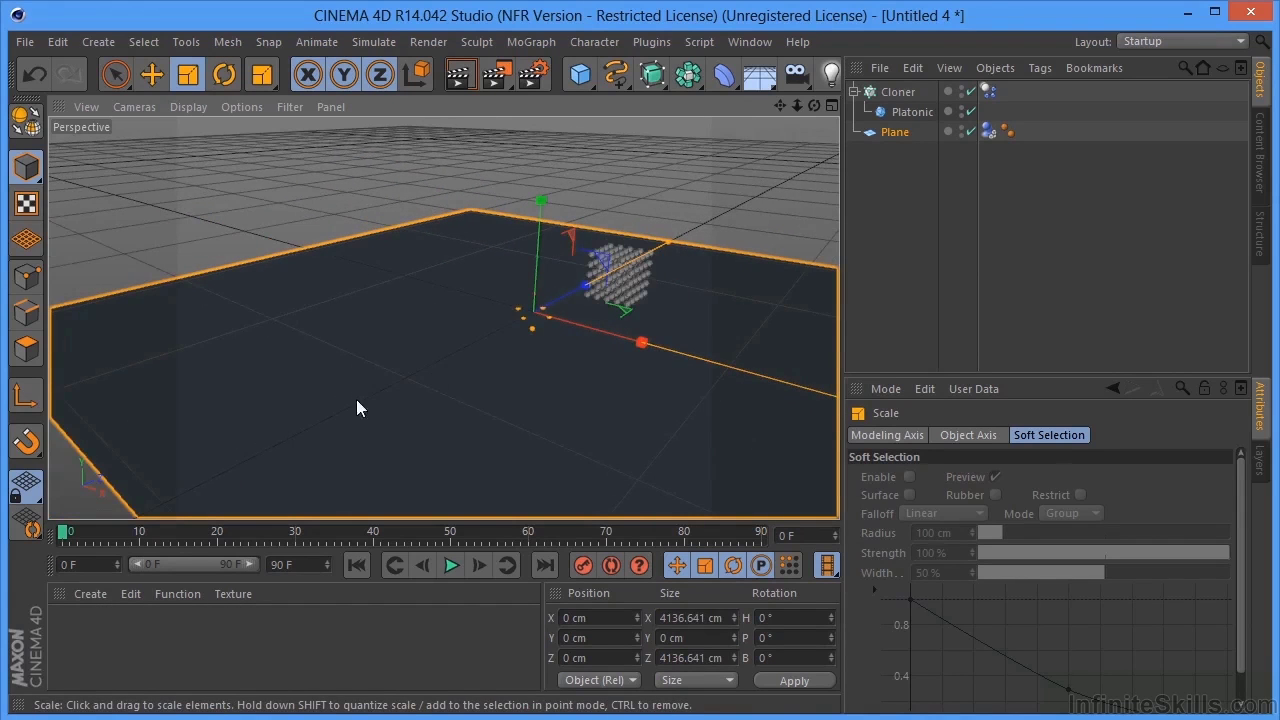
pyautogui.scroll(2, 487, 342)
pyautogui.moveTo(778, 105)
pyautogui.mouseDown()
pyautogui.moveTo(720, 135)
pyautogui.moveTo(776, 103)
pyautogui.mouseUp()
# - Open the project's Expert dynamics settings and preview the sideways throw before editing Steps per Frame
pyautogui.hotkey('ctrl', 'd')
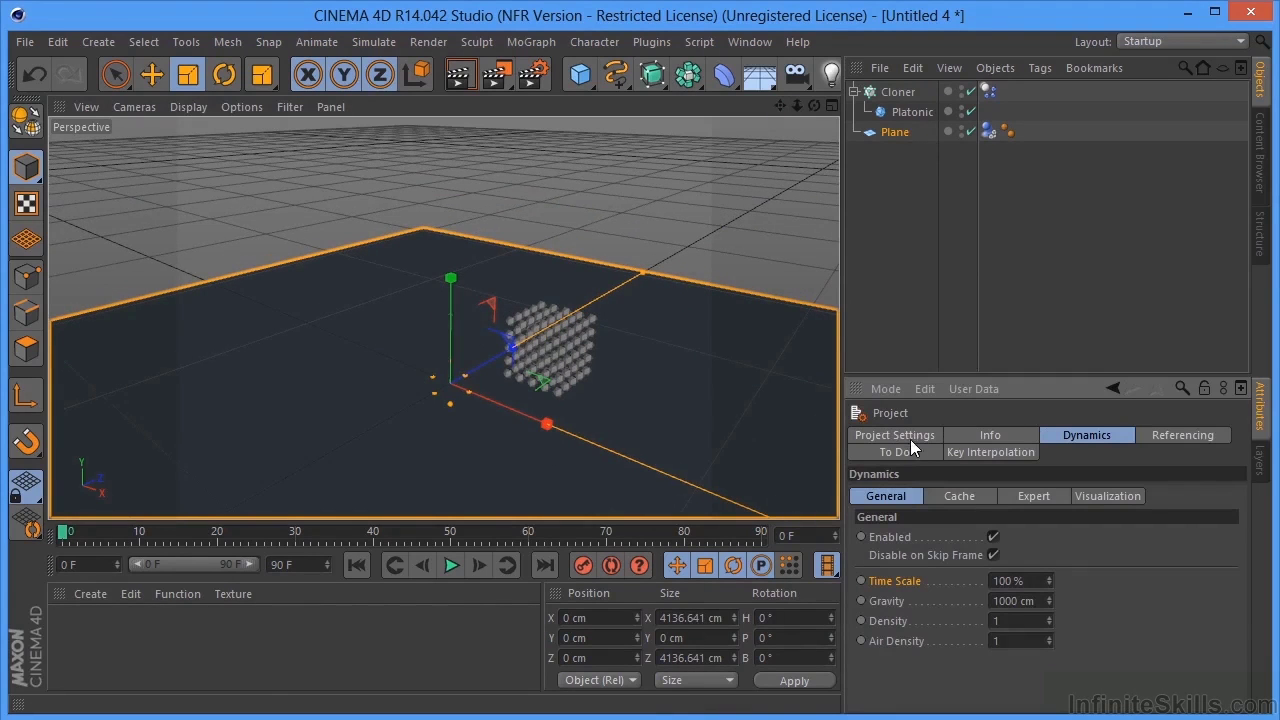
pyautogui.click(1011, 494)
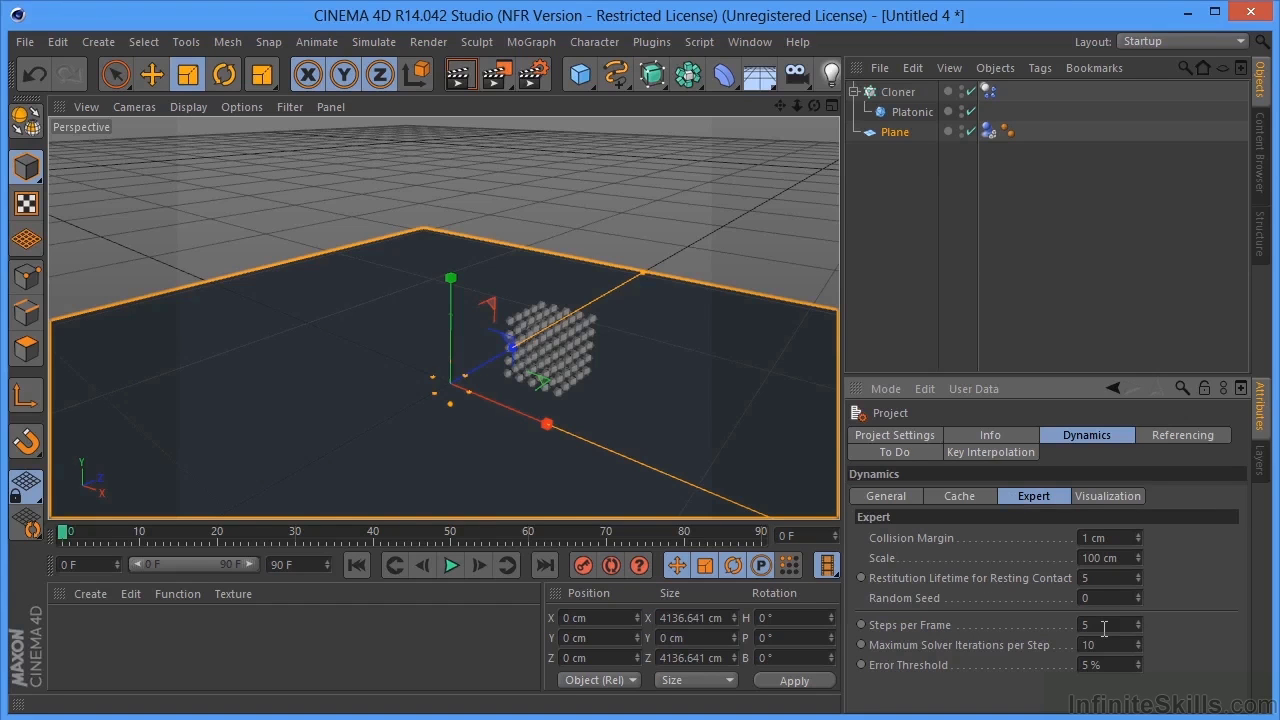
pyautogui.click(452, 566)
pyautogui.click(452, 566)
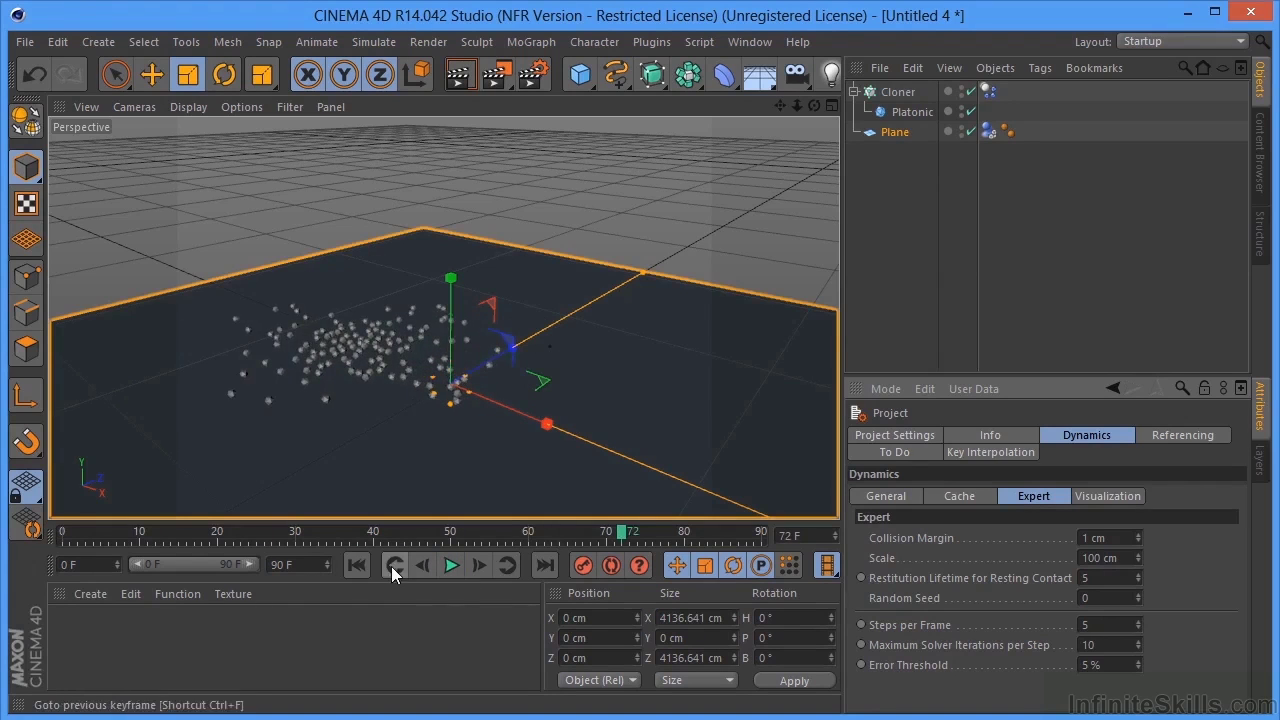
pyautogui.click(391, 566)
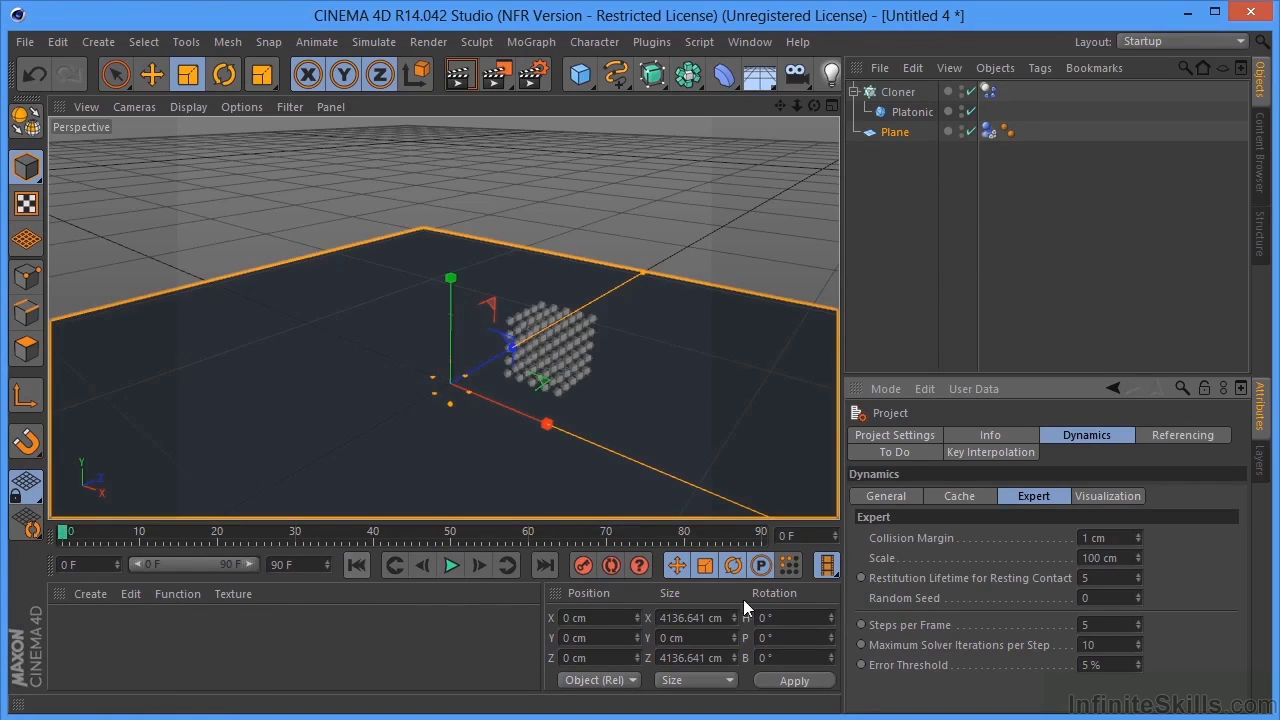
pyautogui.doubleClick(1088, 624)
pyautogui.write('1')
pyautogui.press('Tab')
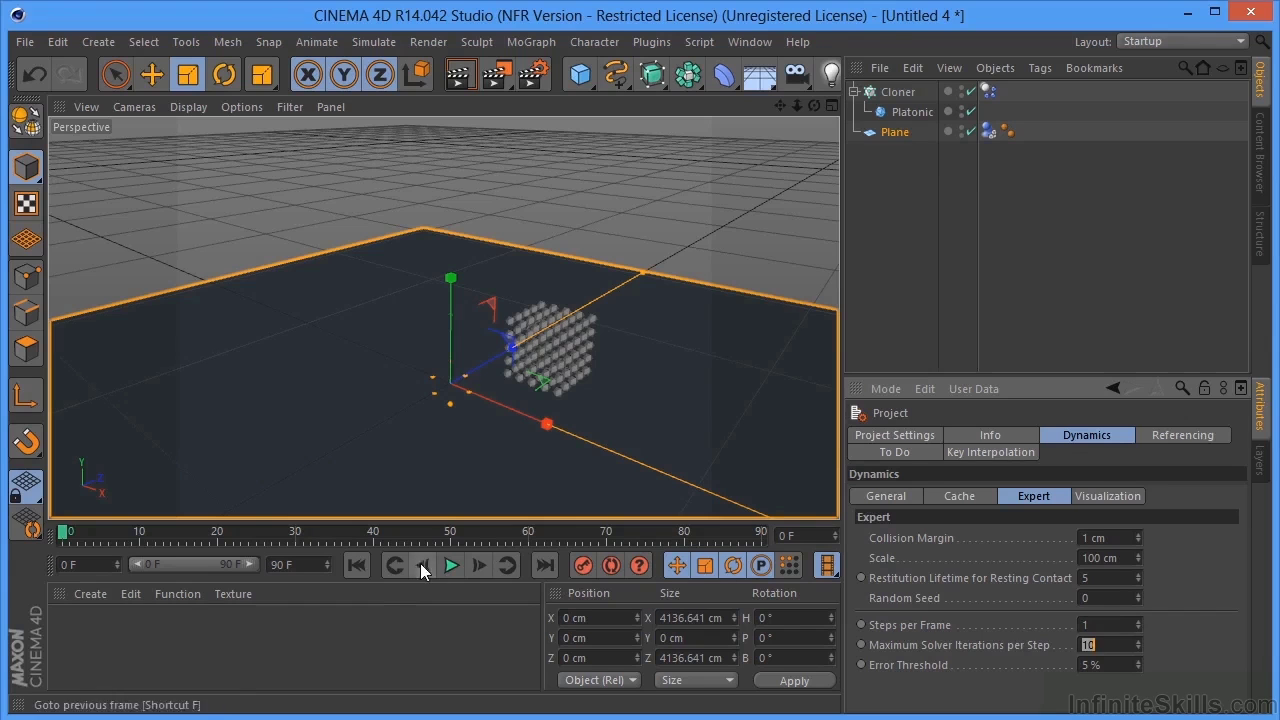
pyautogui.click(452, 566)
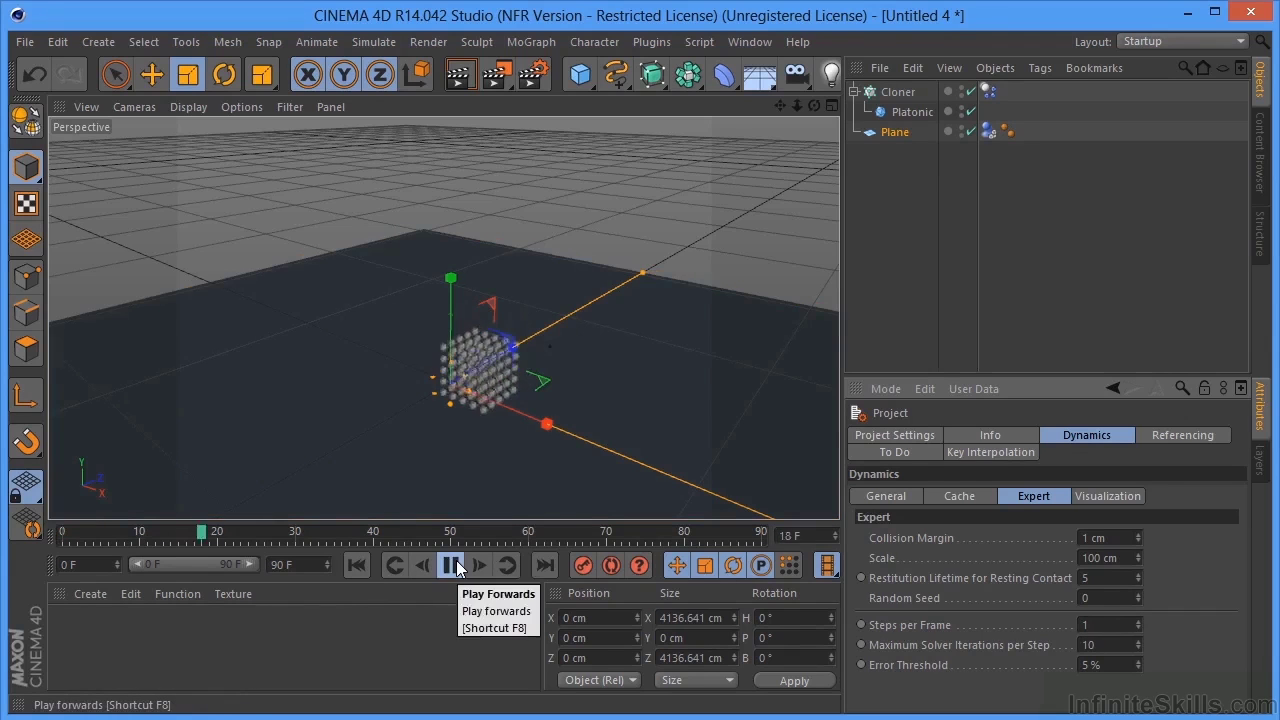
pyautogui.click(452, 566)
pyautogui.moveTo(781, 105); pyautogui.dragTo(734, 234)
pyautogui.moveTo(814, 105); pyautogui.dragTo(808, 150)
pyautogui.moveTo(780, 105); pyautogui.dragTo(686, 125)
pyautogui.click(360, 566)
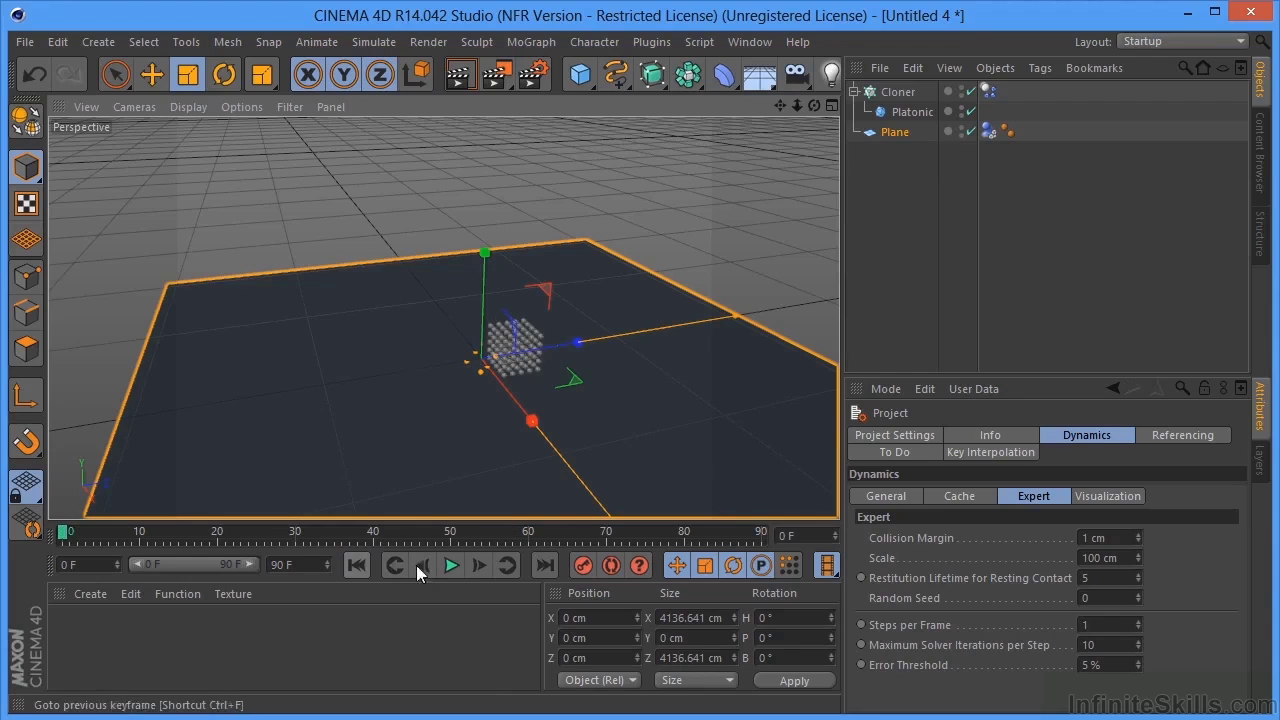
pyautogui.click(450, 567)
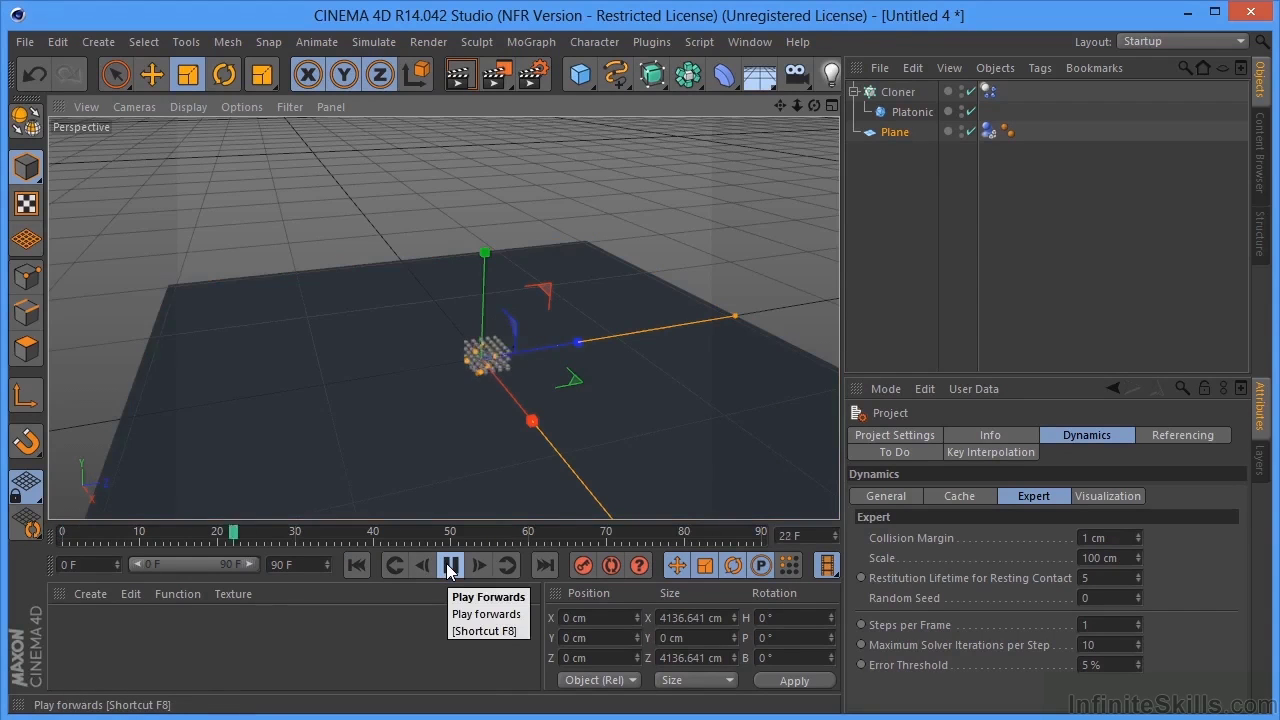
pyautogui.click(450, 567)
pyautogui.click(349, 572)
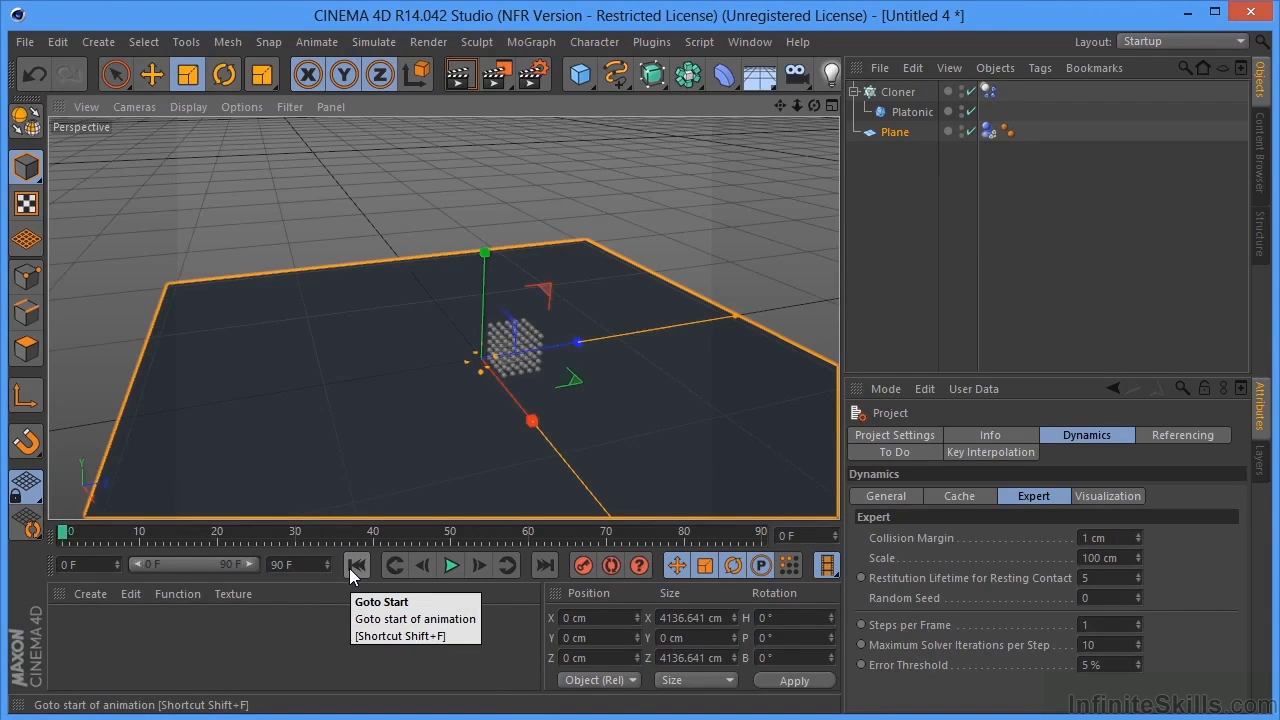
# - Set Steps per Frame to 5 and play until the icosahedron clones scatter across the plane
pyautogui.doubleClick(1123, 625)
pyautogui.write('5')
pyautogui.press('Return')
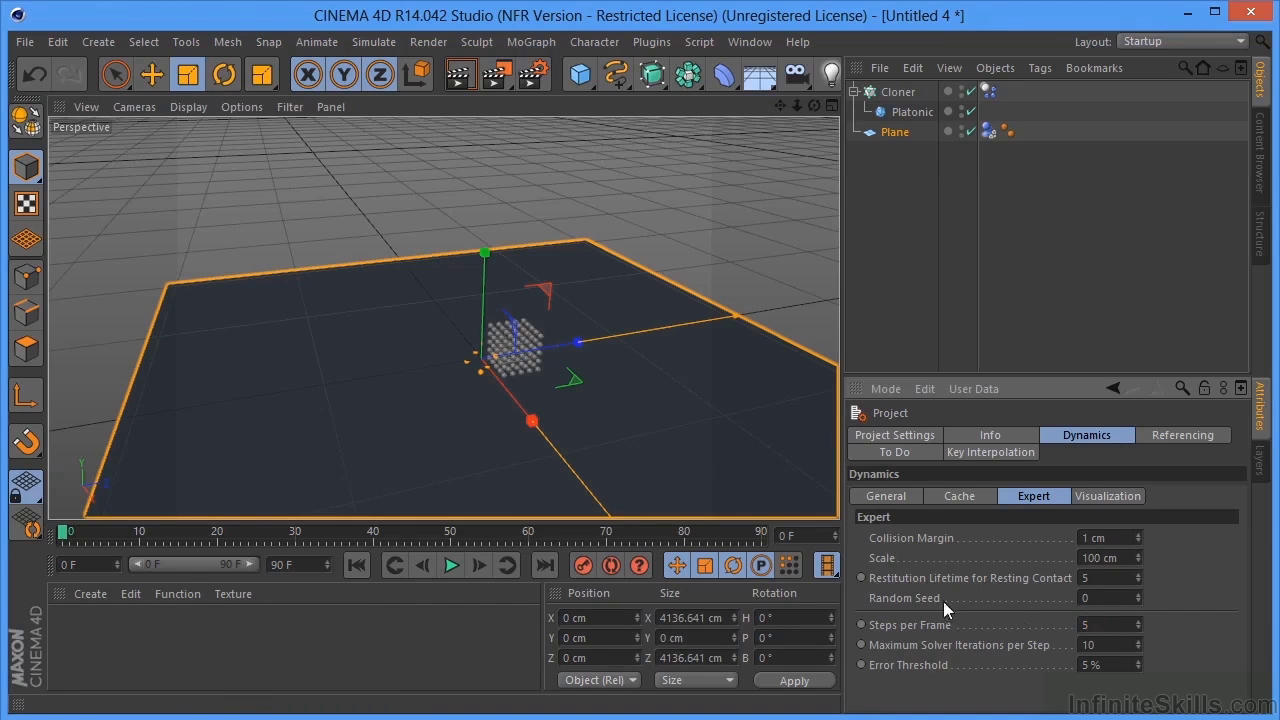
pyautogui.click(451, 566)
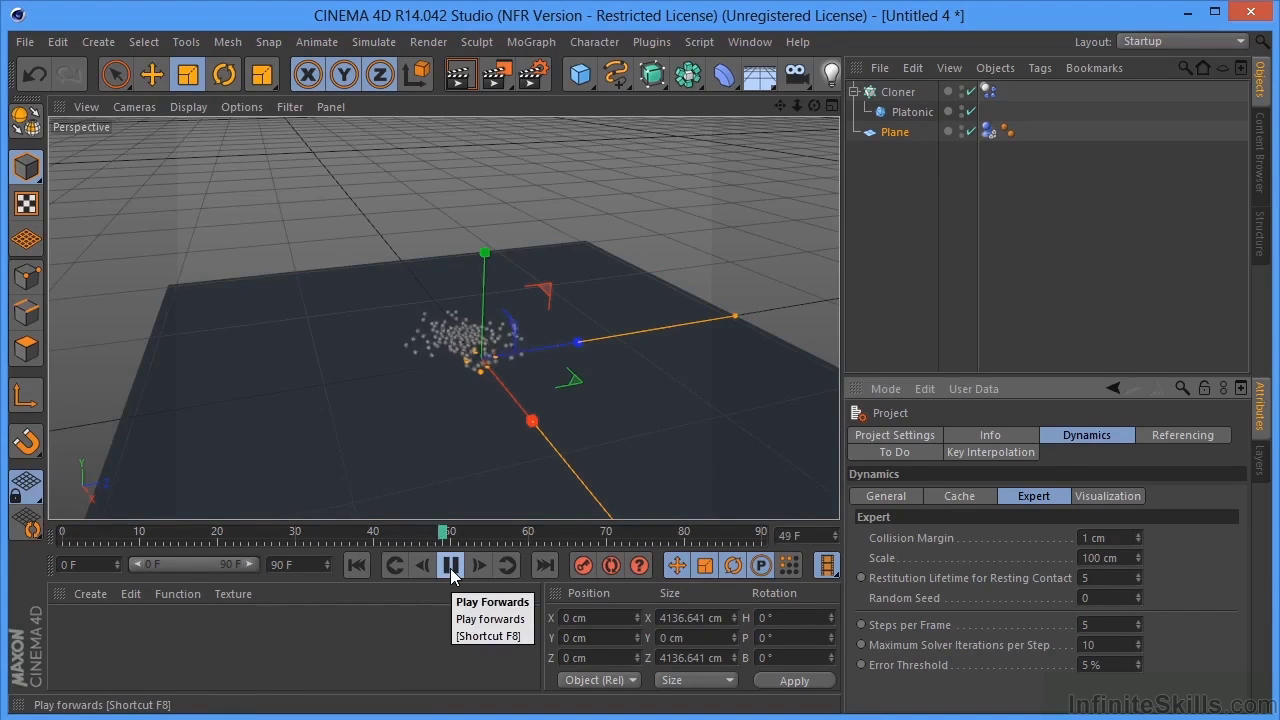
pyautogui.click(451, 566)
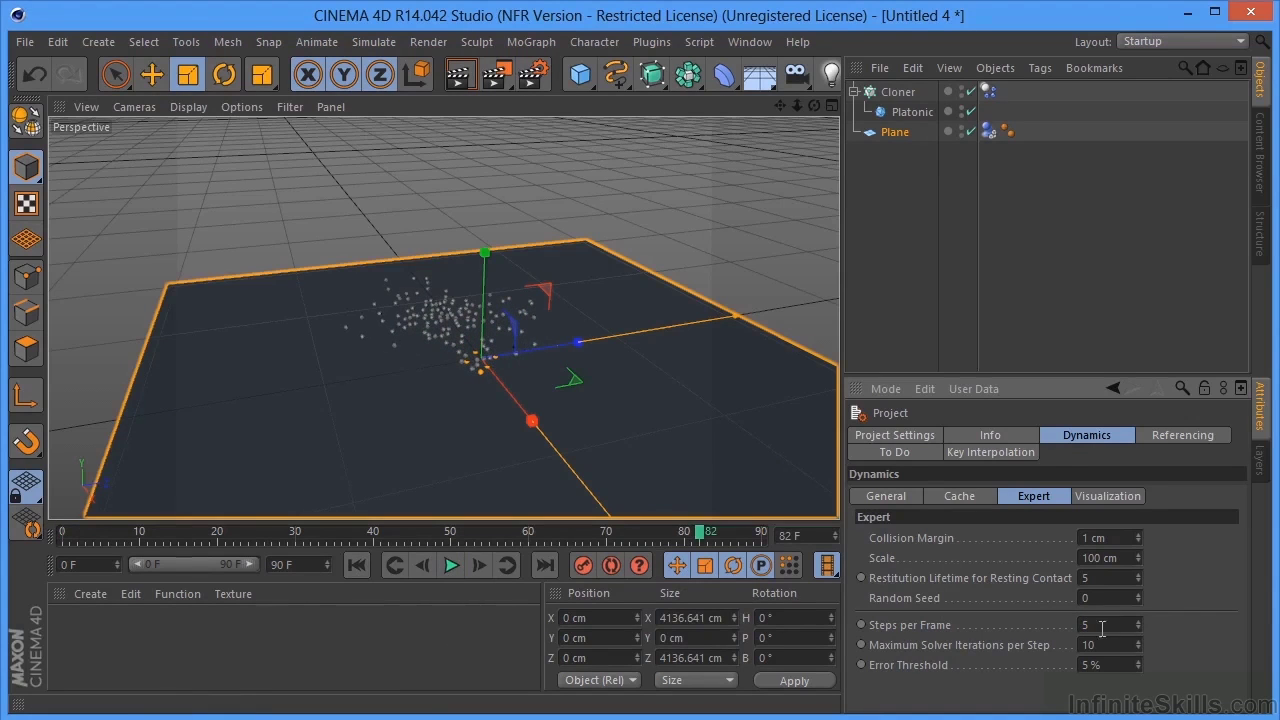